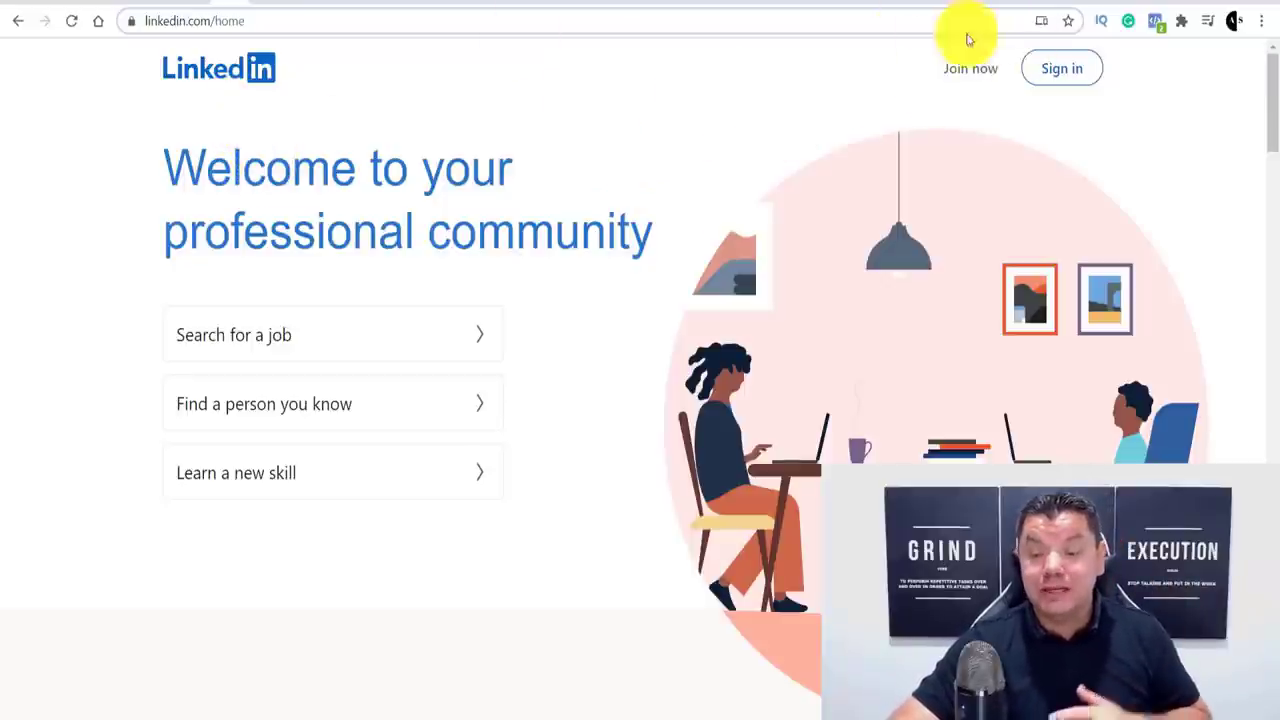
- Look through the LinkedIn home page sections and the traffic overview for linkedin.com on SimilarWeb
{"action": "scroll", "coordinate": [1006, 160], "scroll_direction": "down", "scroll_amount": 6}
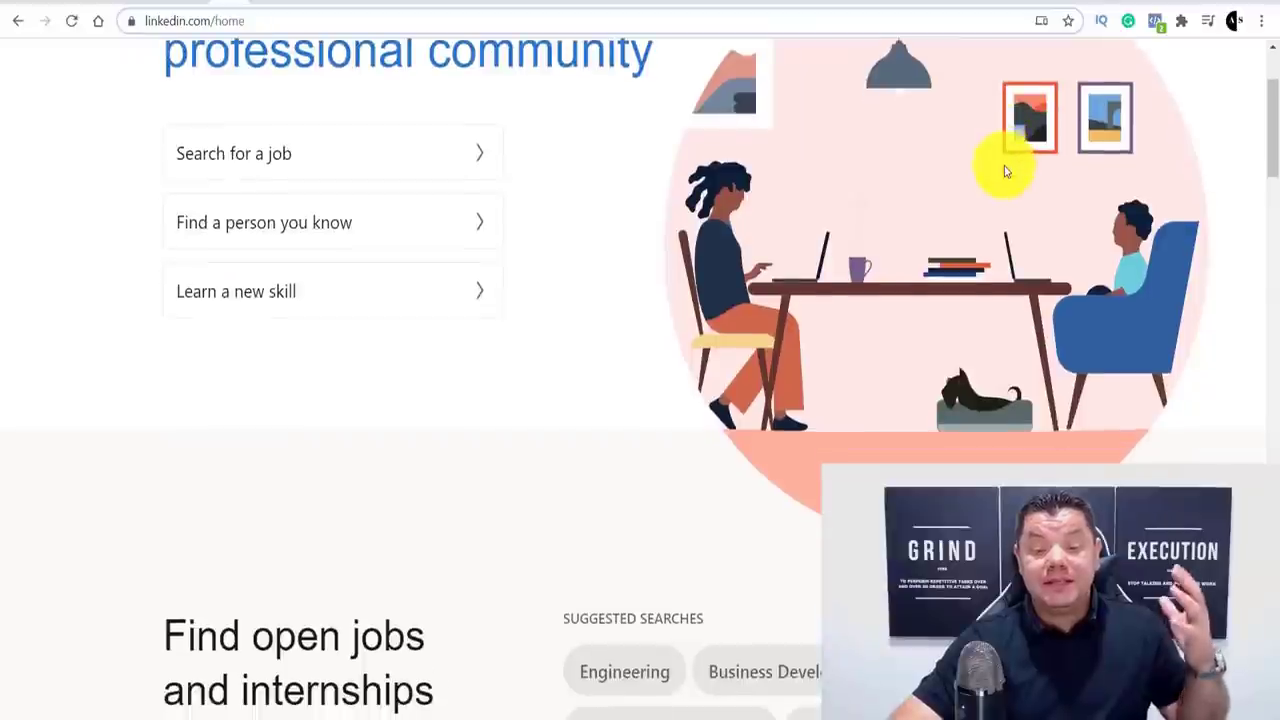
{"action": "scroll", "coordinate": [1006, 188], "scroll_direction": "down", "scroll_amount": 3}
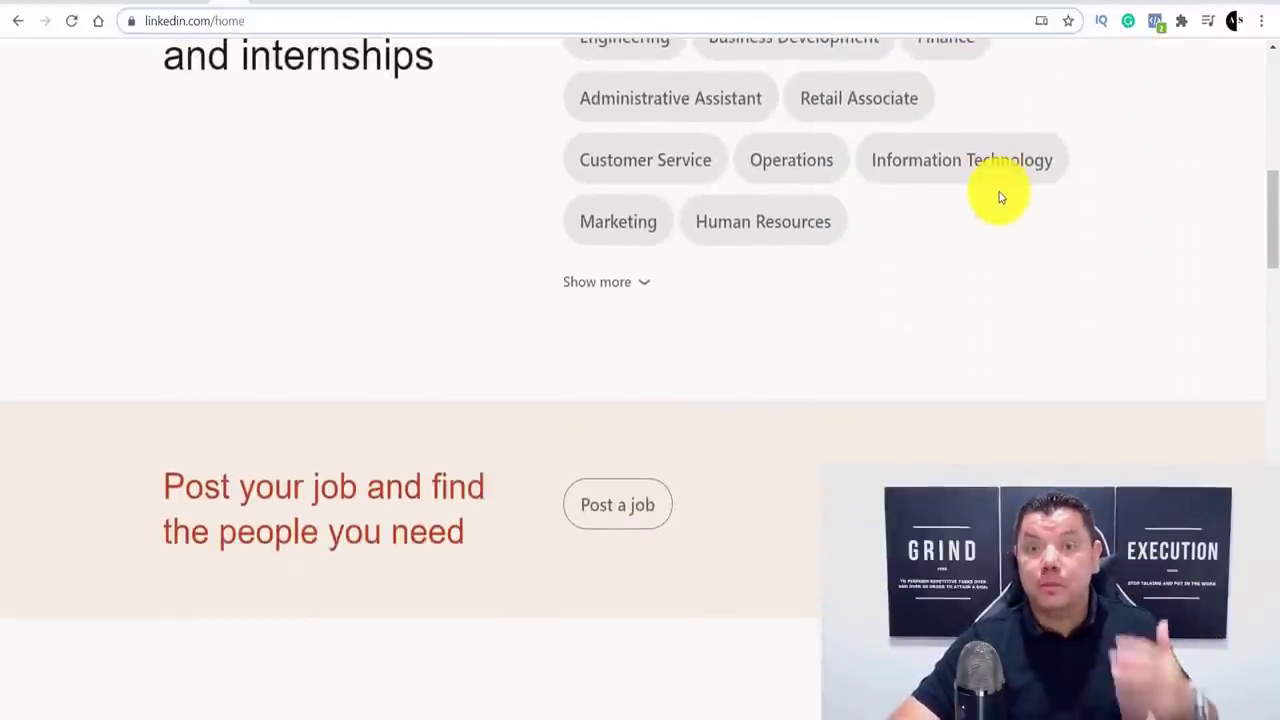
{"action": "scroll", "coordinate": [998, 200], "scroll_direction": "down", "scroll_amount": 6}
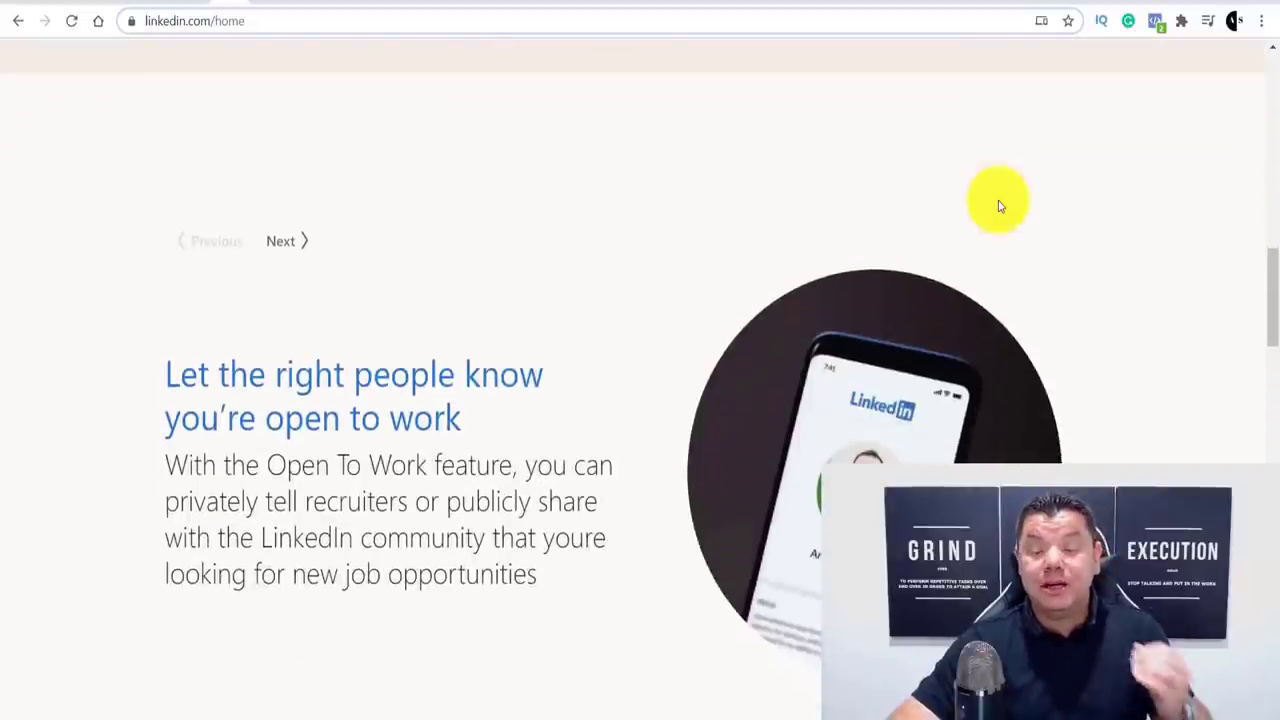
{"action": "scroll", "coordinate": [998, 206], "scroll_direction": "down", "scroll_amount": 5}
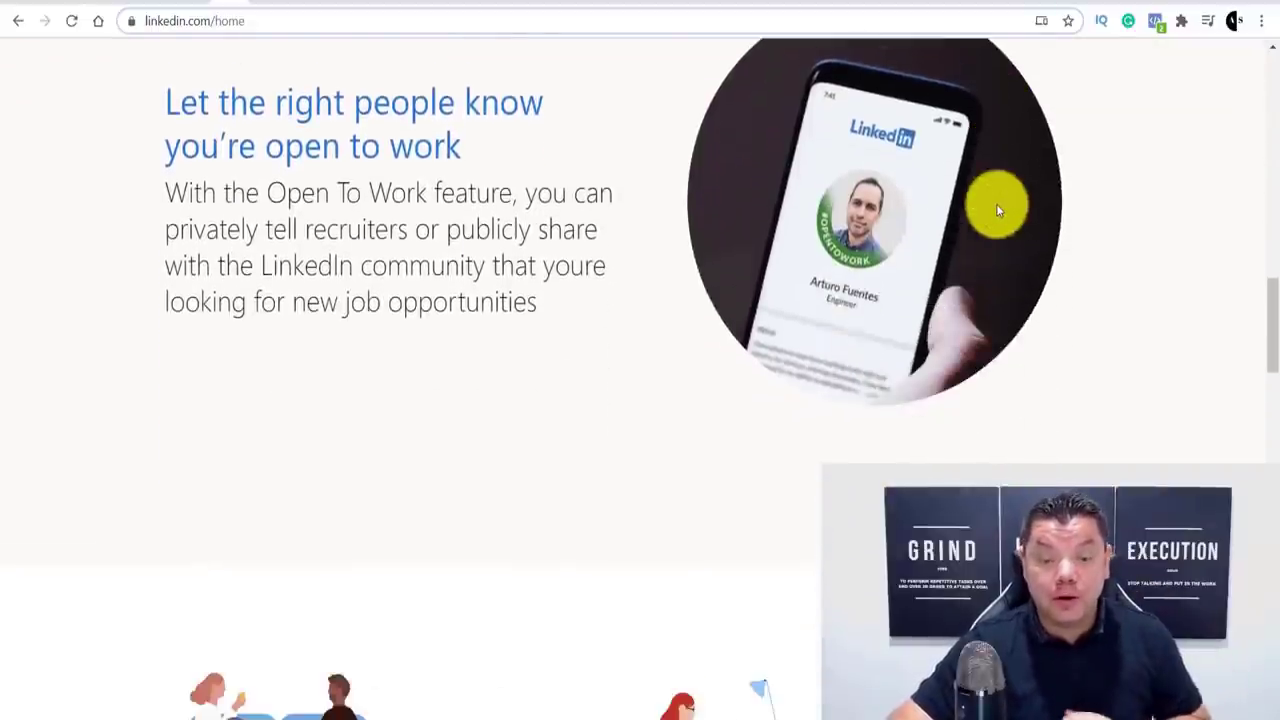
{"action": "scroll", "coordinate": [996, 210], "scroll_direction": "down", "scroll_amount": 5}
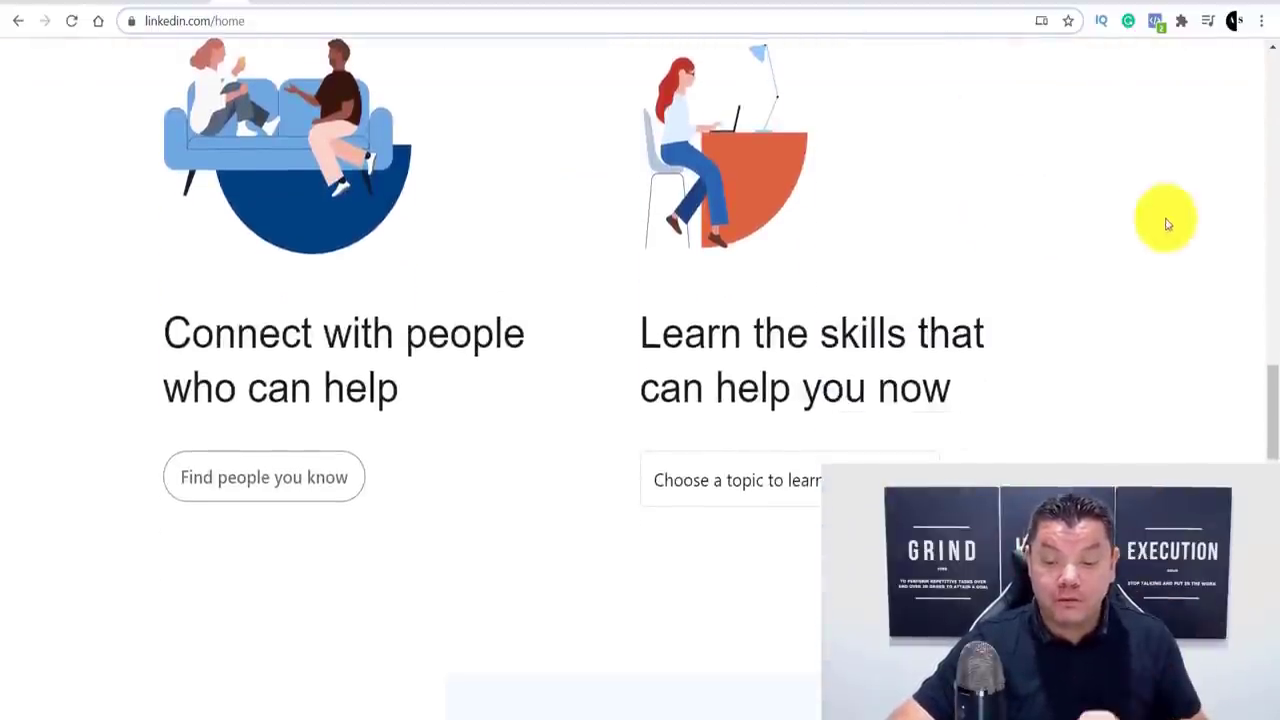
{"action": "left_click_drag", "start_coordinate": [1257, 400], "coordinate": [1256, 90]}
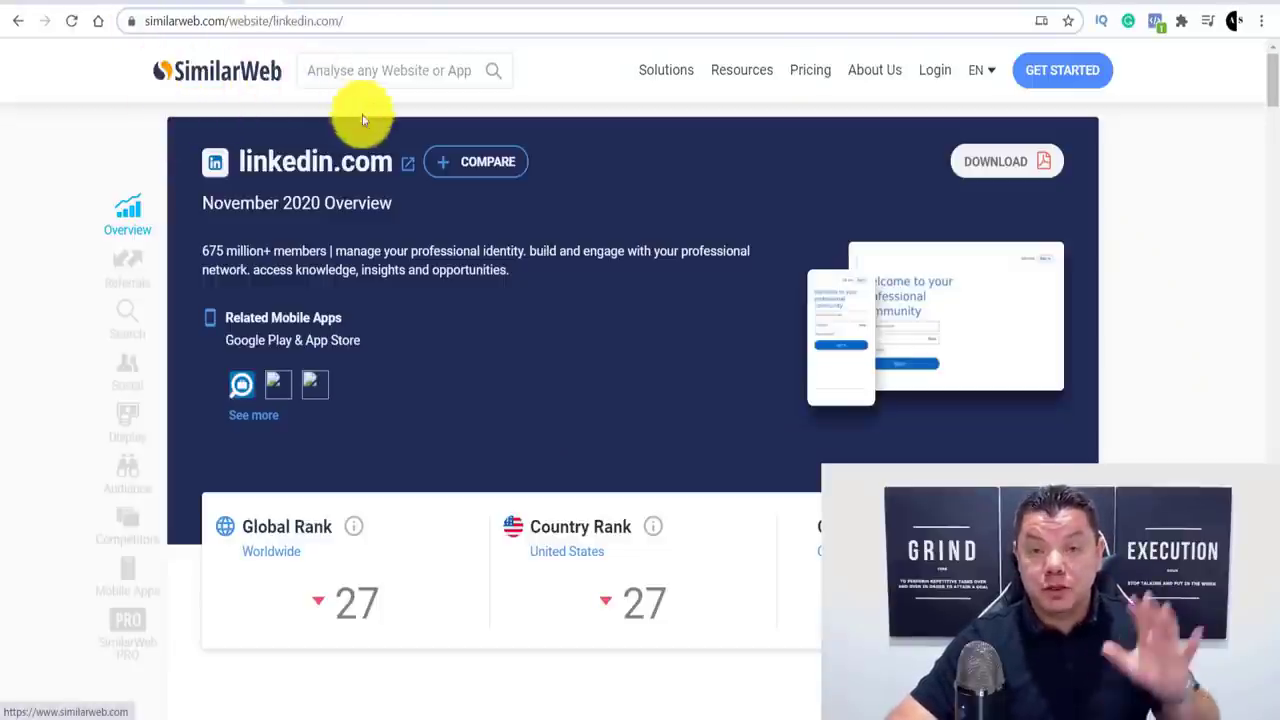
{"action": "scroll", "coordinate": [377, 140], "scroll_direction": "down", "scroll_amount": 5}
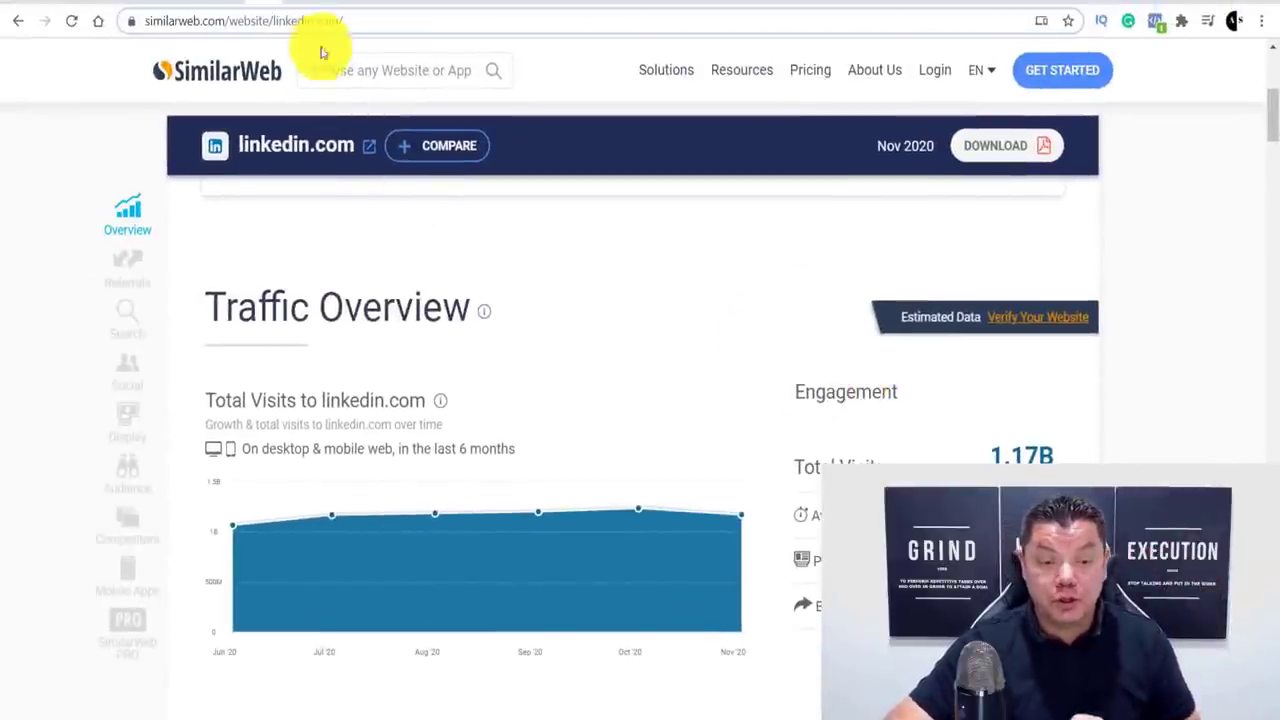
- Switch to the blank LinkedIn article draft and show its headline and body text areas
{"action": "left_click", "coordinate": [296, 2]}
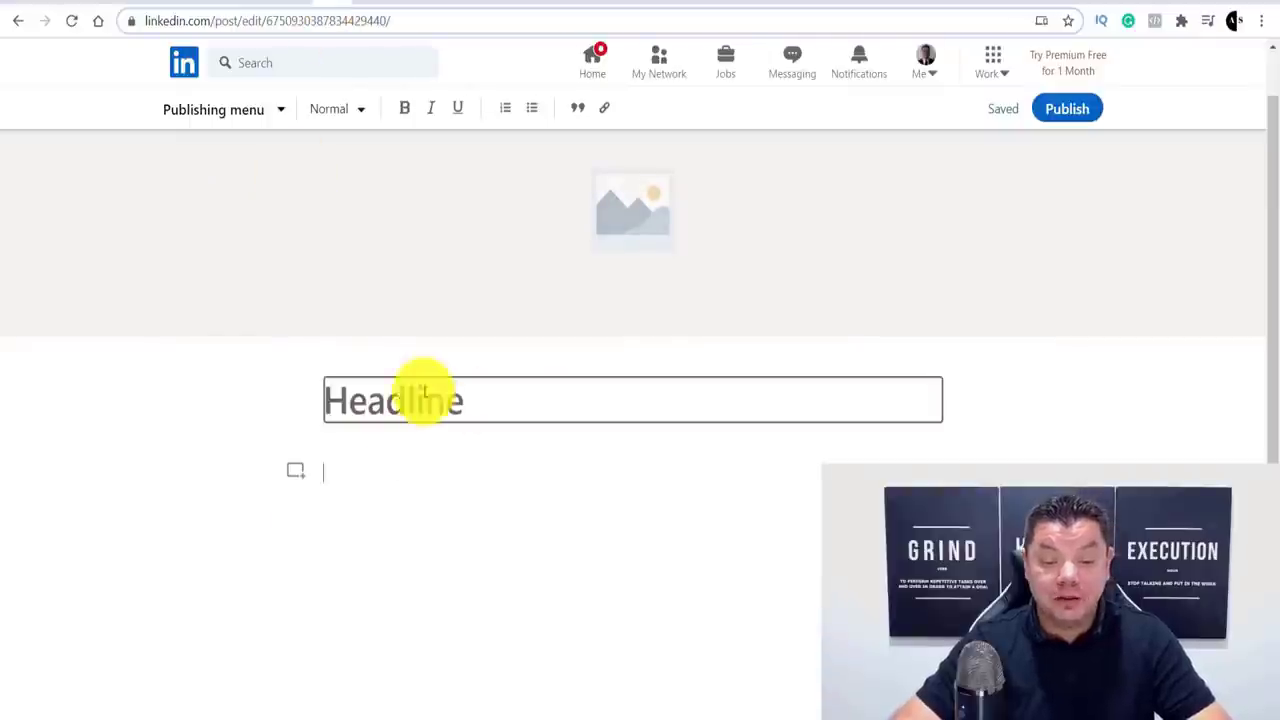
{"action": "left_click", "coordinate": [430, 395]}
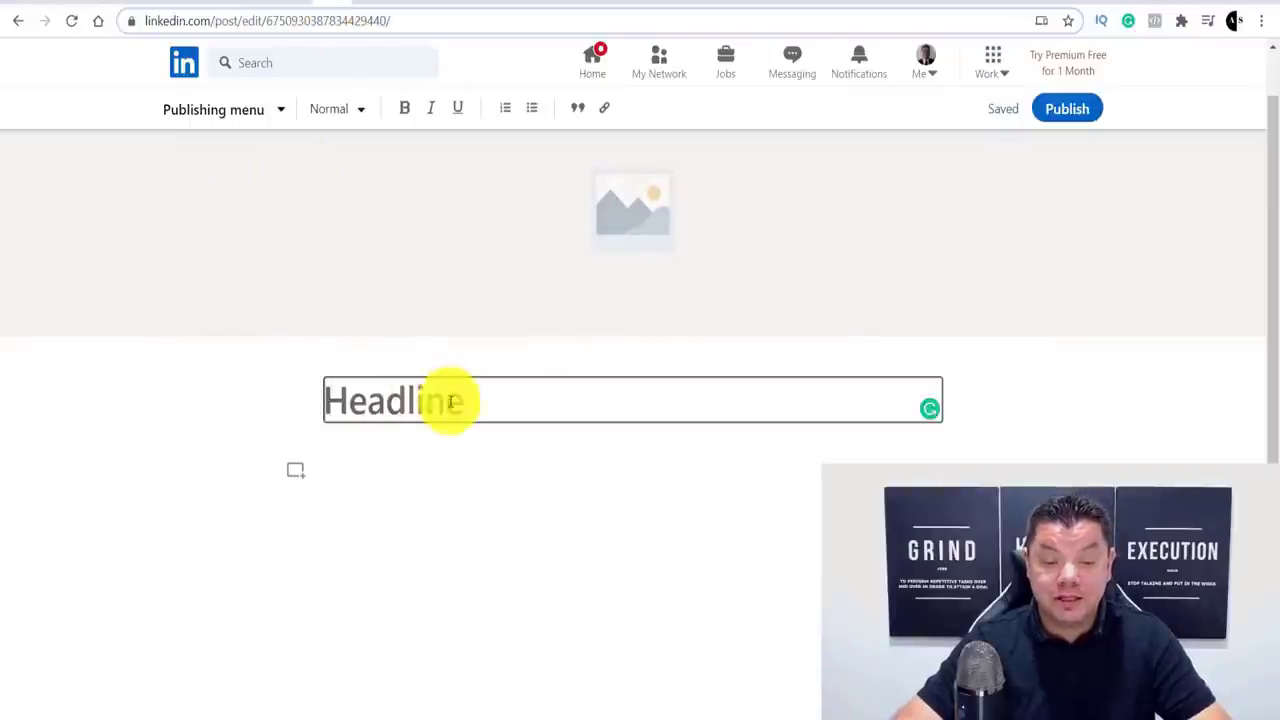
{"action": "left_click", "coordinate": [330, 471]}
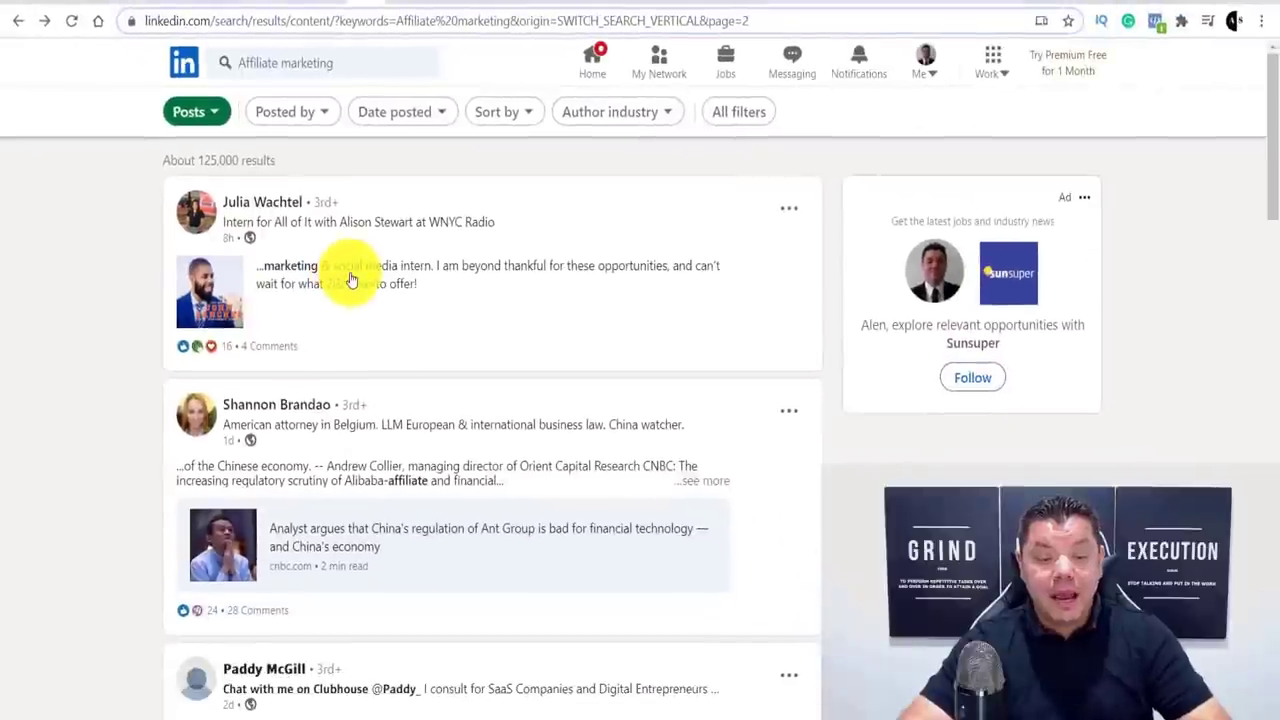
- Browse the LinkedIn post search results for "Affiliate marketing" to see what people publish on the topic
{"action": "scroll", "coordinate": [350, 280], "scroll_direction": "down", "scroll_amount": 5}
{"action": "scroll", "coordinate": [365, 283], "scroll_direction": "down", "scroll_amount": 5}
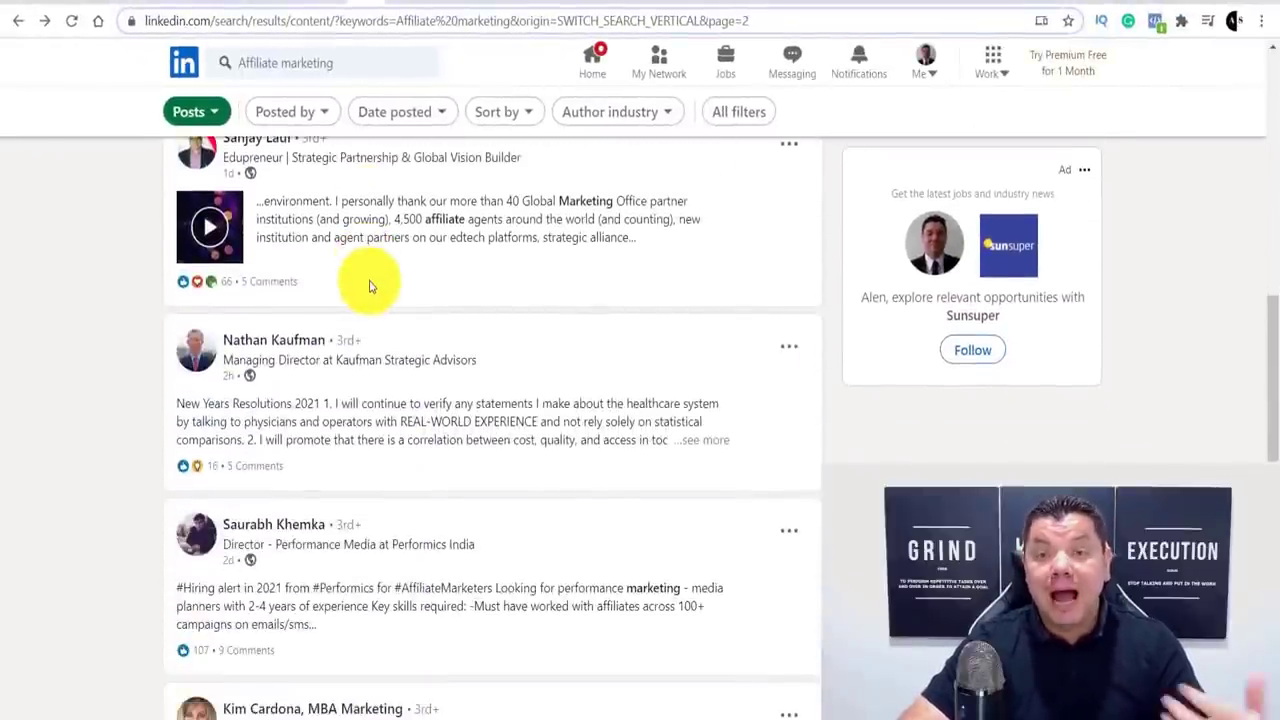
{"action": "scroll", "coordinate": [369, 287], "scroll_direction": "down", "scroll_amount": 5}
{"action": "scroll", "coordinate": [380, 293], "scroll_direction": "up", "scroll_amount": 15}
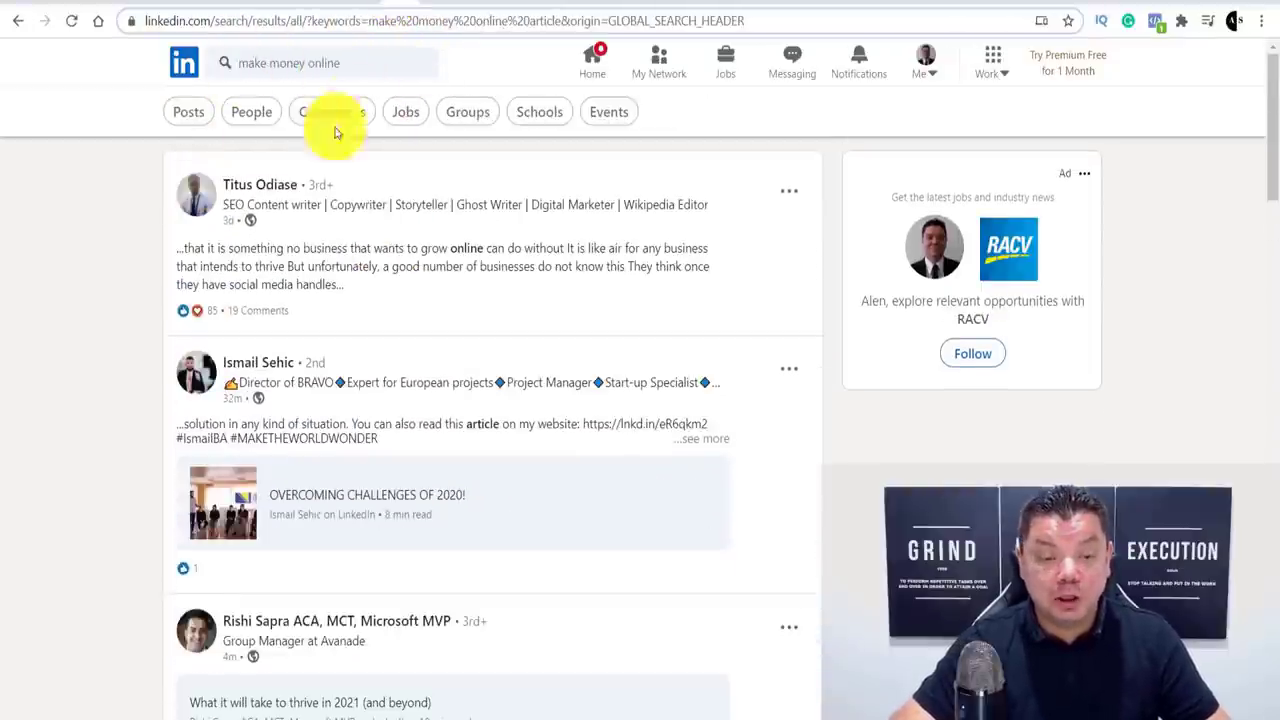
- Browse the LinkedIn search results for "make money online article" to examine the articles members have shared
{"action": "scroll", "coordinate": [270, 240], "scroll_direction": "down", "scroll_amount": 2}
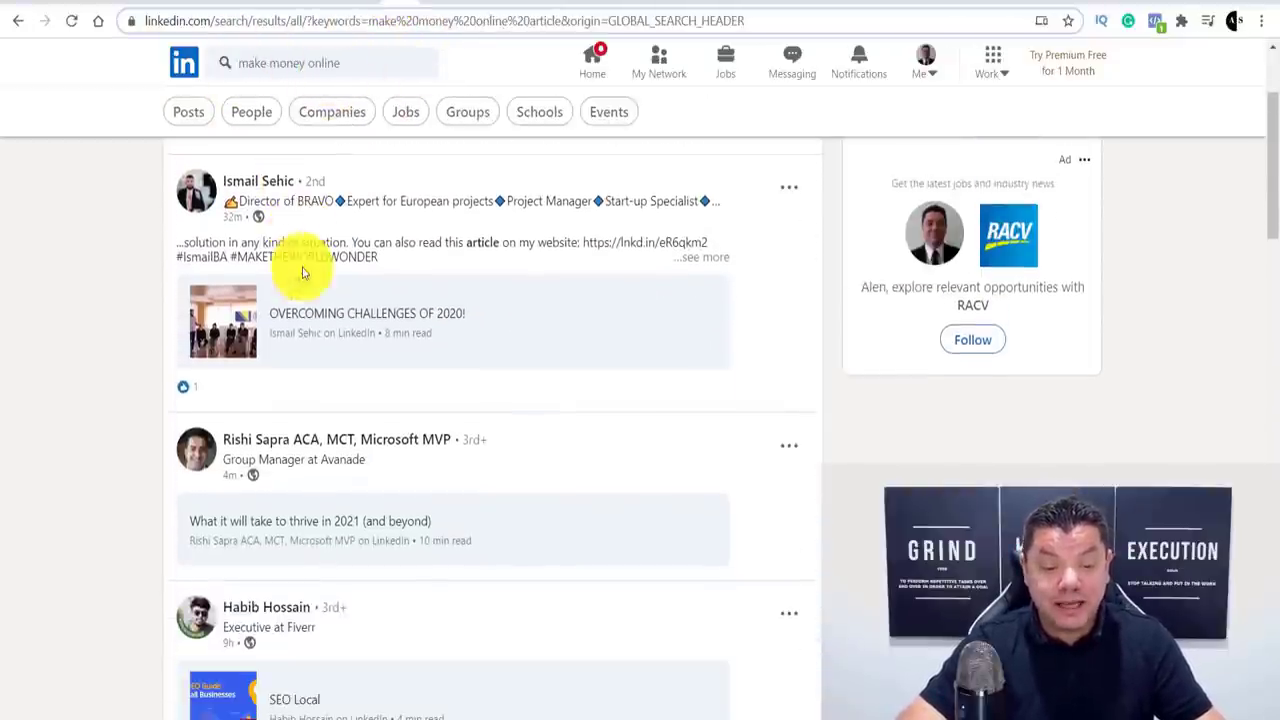
{"action": "scroll", "coordinate": [300, 240], "scroll_direction": "down", "scroll_amount": 5}
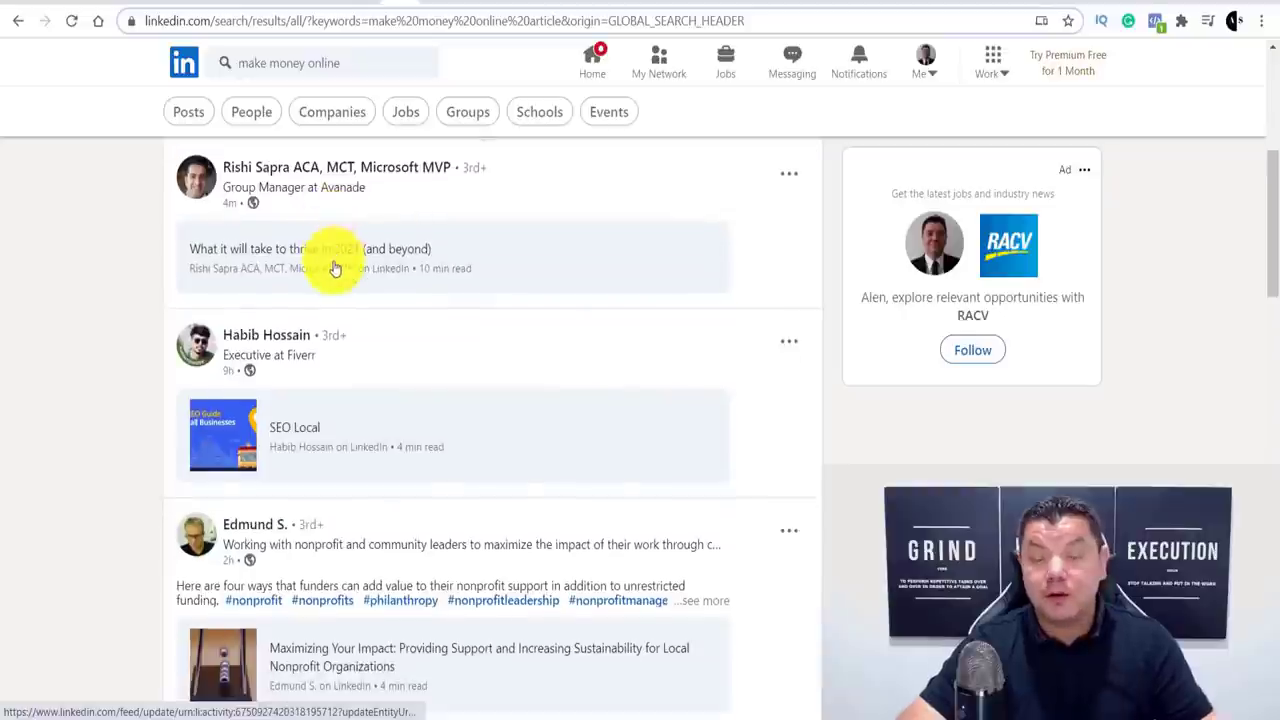
{"action": "scroll", "coordinate": [380, 293], "scroll_direction": "down", "scroll_amount": 6}
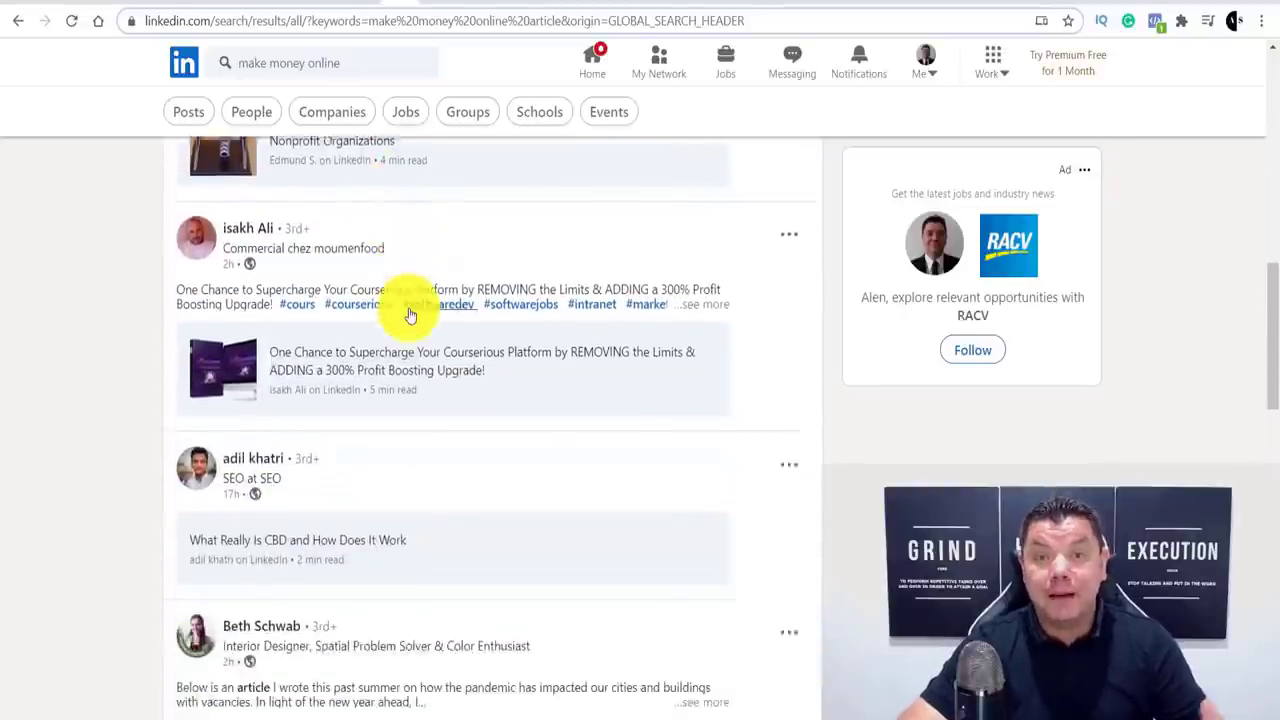
{"action": "scroll", "coordinate": [407, 326], "scroll_direction": "down", "scroll_amount": 6}
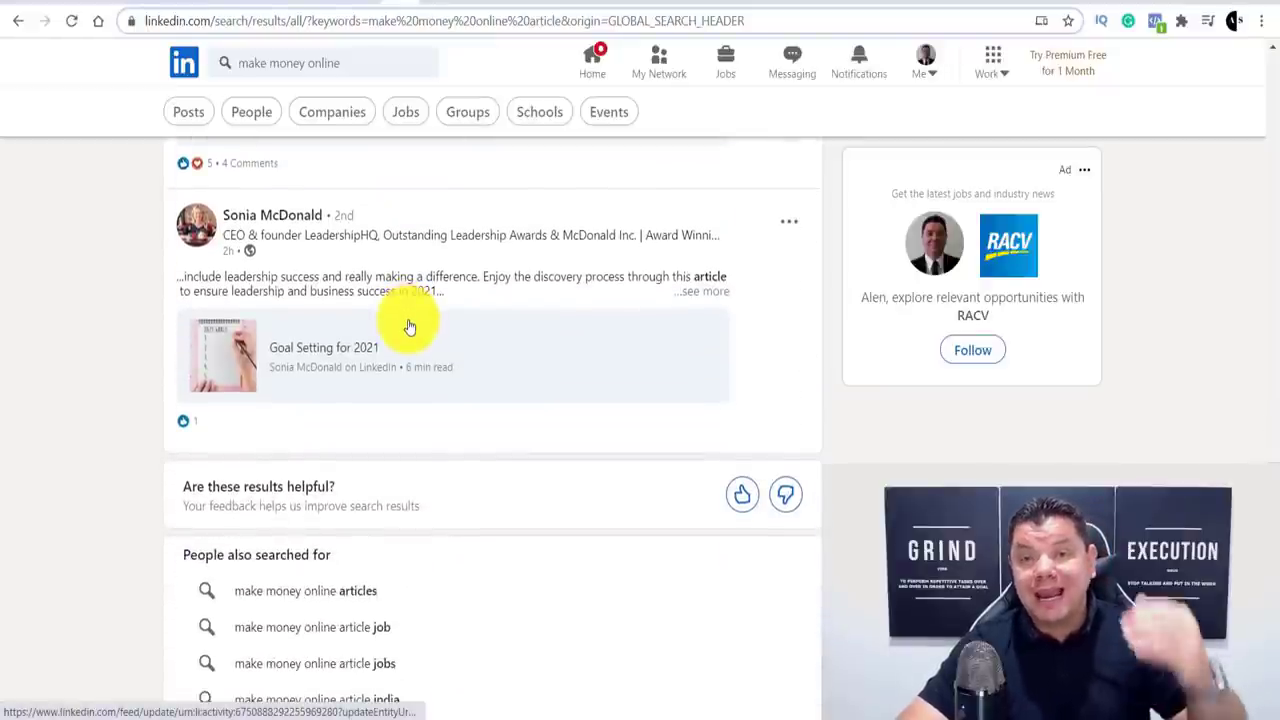
{"action": "scroll", "coordinate": [408, 329], "scroll_direction": "down", "scroll_amount": 1}
{"action": "scroll", "coordinate": [410, 328], "scroll_direction": "up", "scroll_amount": 6}
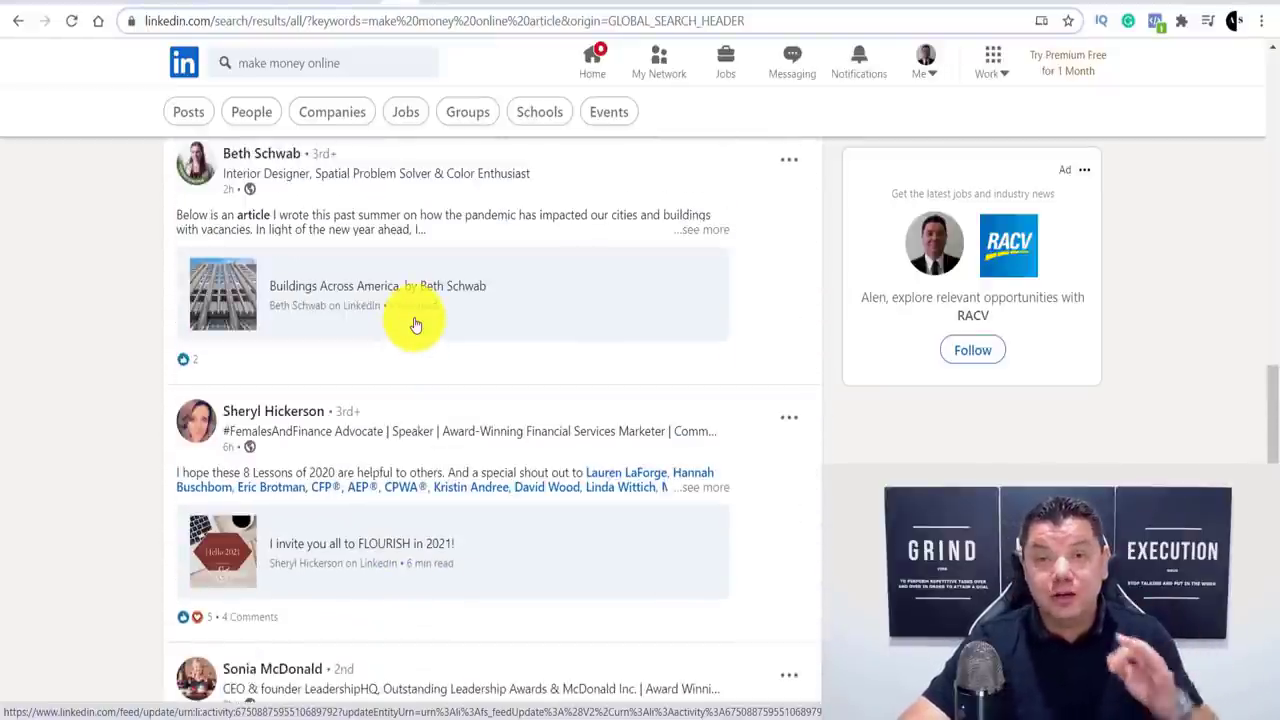
{"action": "scroll", "coordinate": [414, 371], "scroll_direction": "up", "scroll_amount": 10}
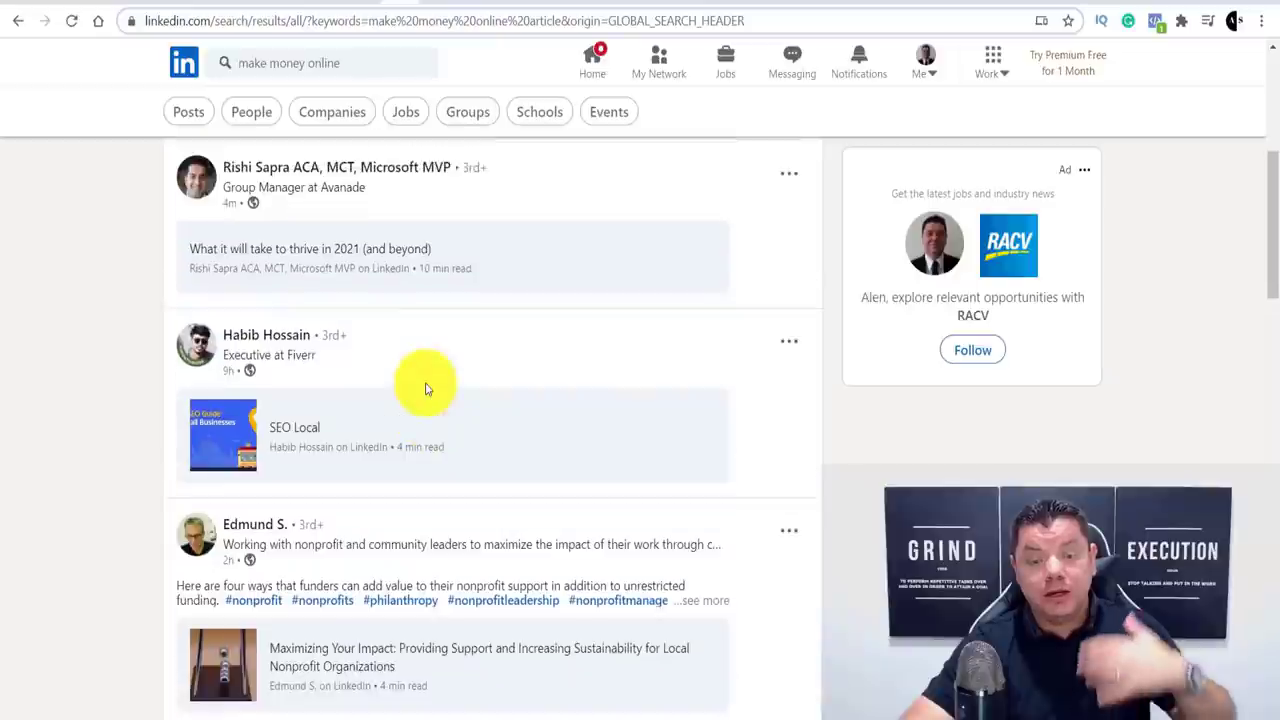
{"action": "scroll", "coordinate": [425, 395], "scroll_direction": "up", "scroll_amount": 5}
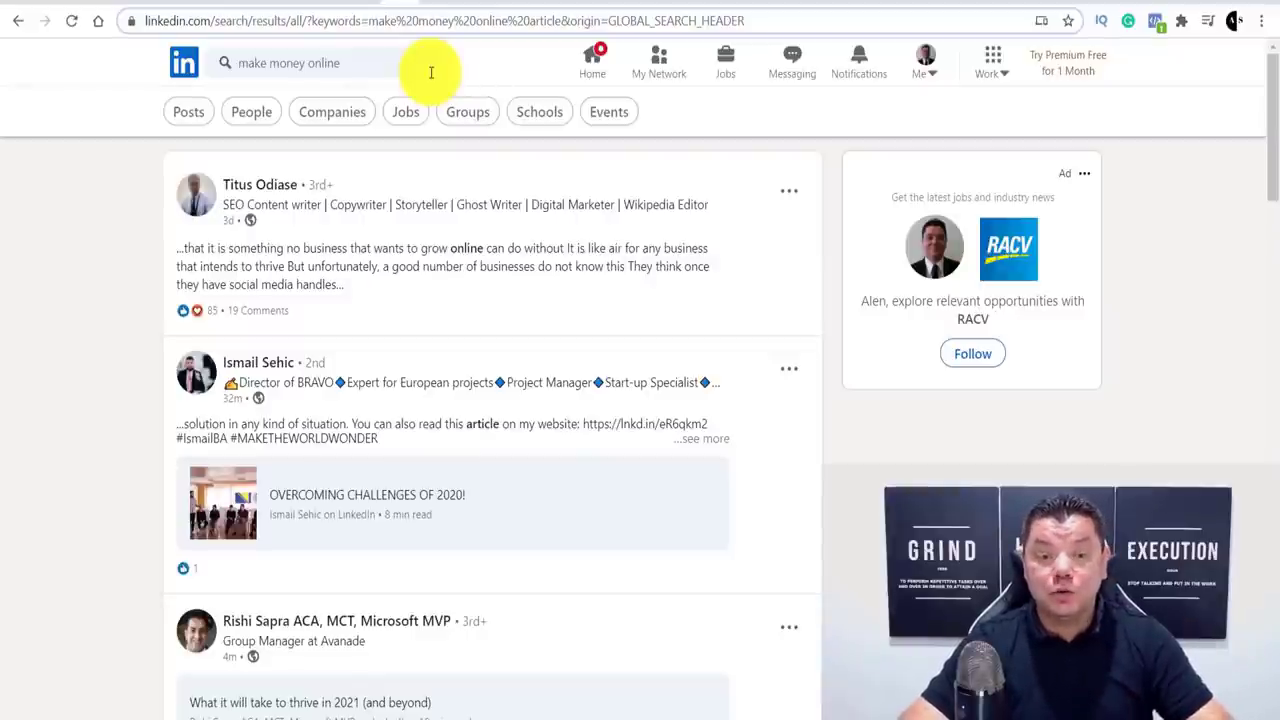
- Examine the LinkedIn post announcing Parvenu's affiliate program, including its reactions and comments
{"action": "left_click", "coordinate": [424, 2]}
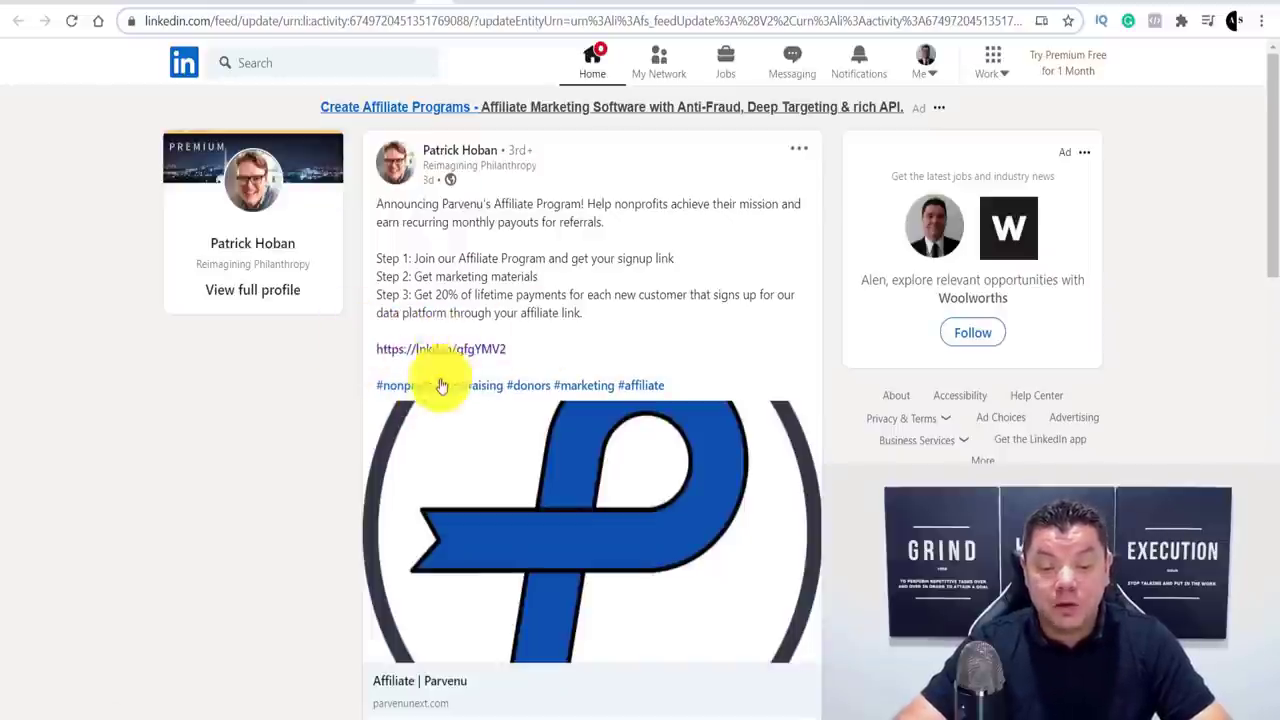
{"action": "scroll", "coordinate": [443, 394], "scroll_direction": "down", "scroll_amount": 5}
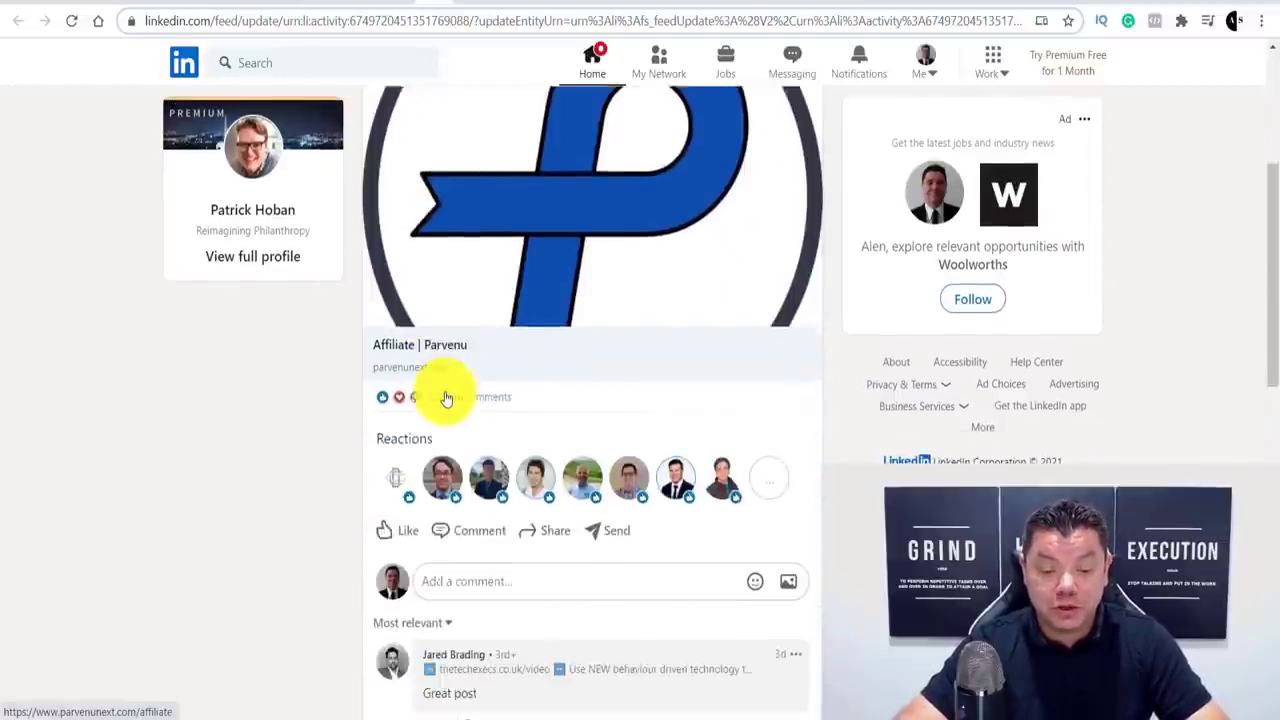
{"action": "scroll", "coordinate": [479, 472], "scroll_direction": "down", "scroll_amount": 7}
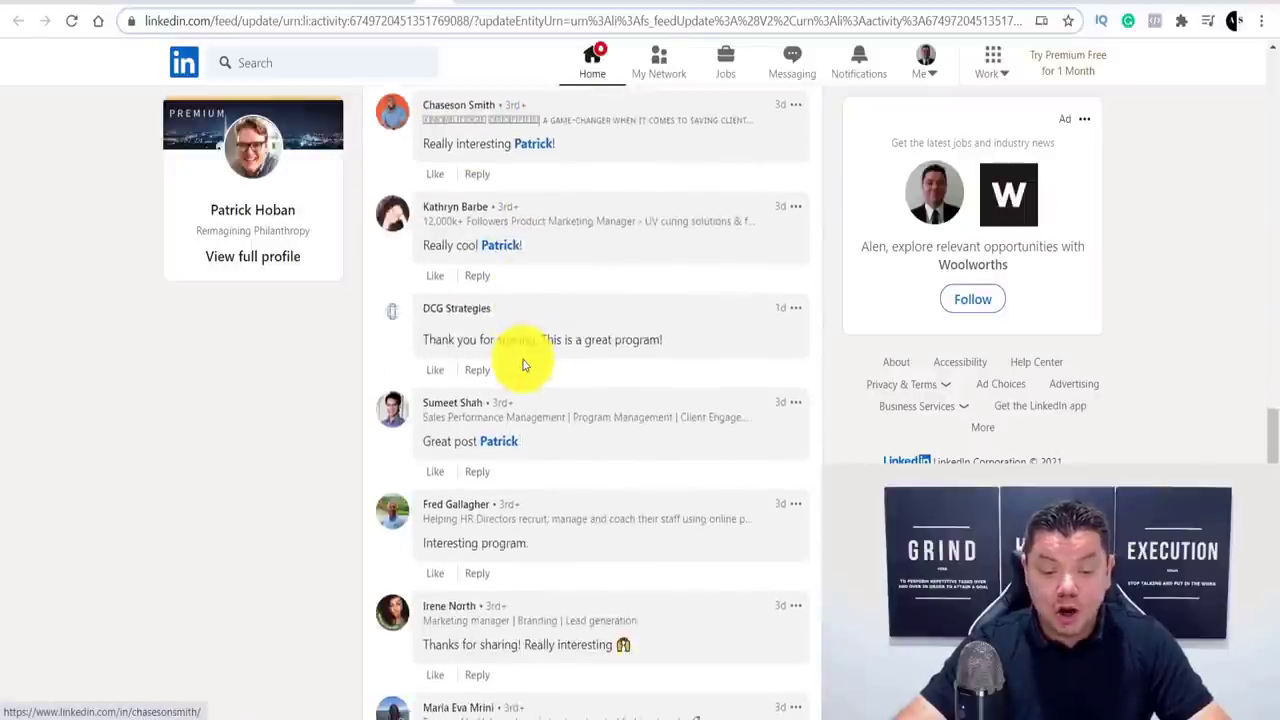
{"action": "scroll", "coordinate": [514, 383], "scroll_direction": "up", "scroll_amount": 12}
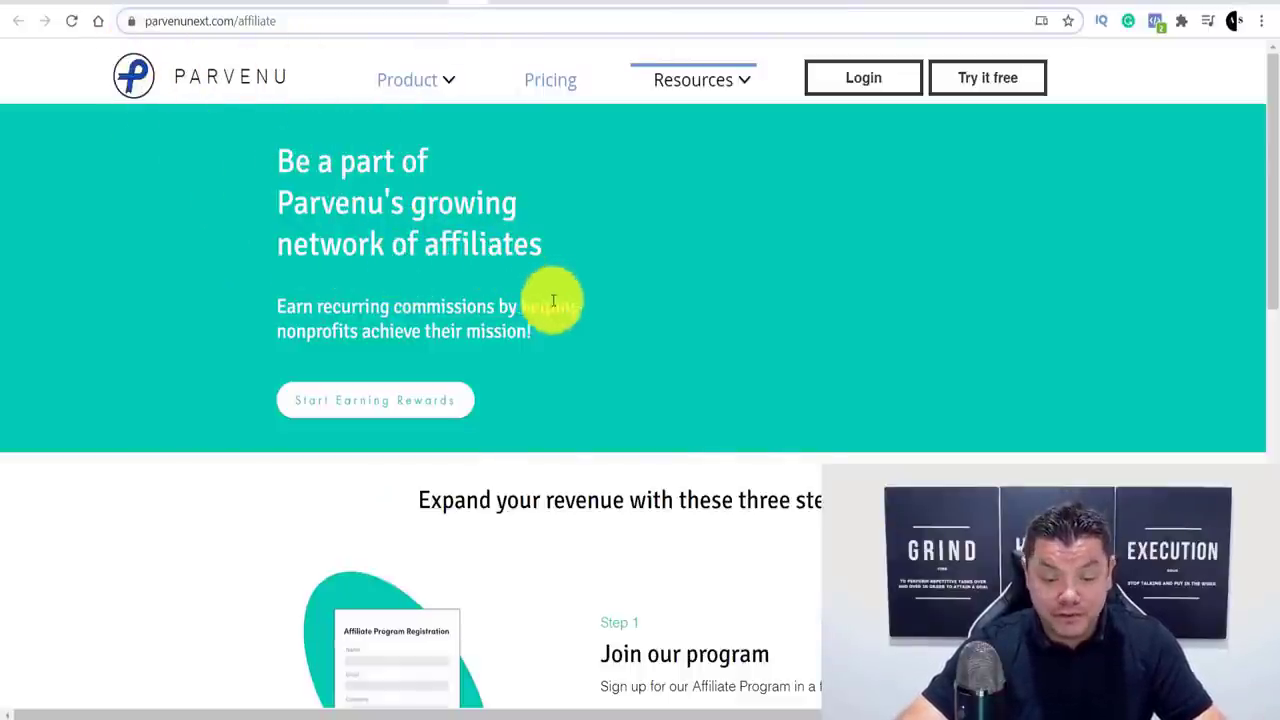
- Review the three steps for joining and earning on Parvenu's affiliate program page
{"action": "scroll", "coordinate": [552, 300], "scroll_direction": "down", "scroll_amount": 5}
{"action": "scroll", "coordinate": [766, 320], "scroll_direction": "up", "scroll_amount": 1}
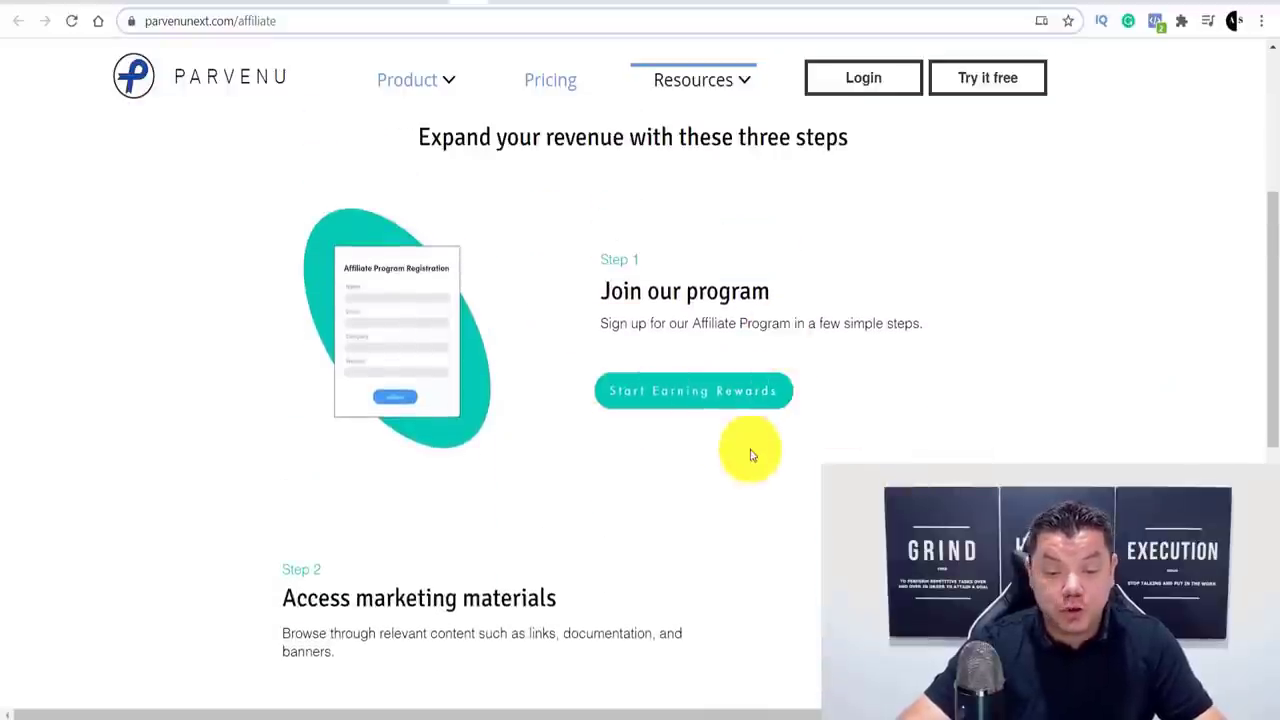
{"action": "scroll", "coordinate": [754, 448], "scroll_direction": "down", "scroll_amount": 6}
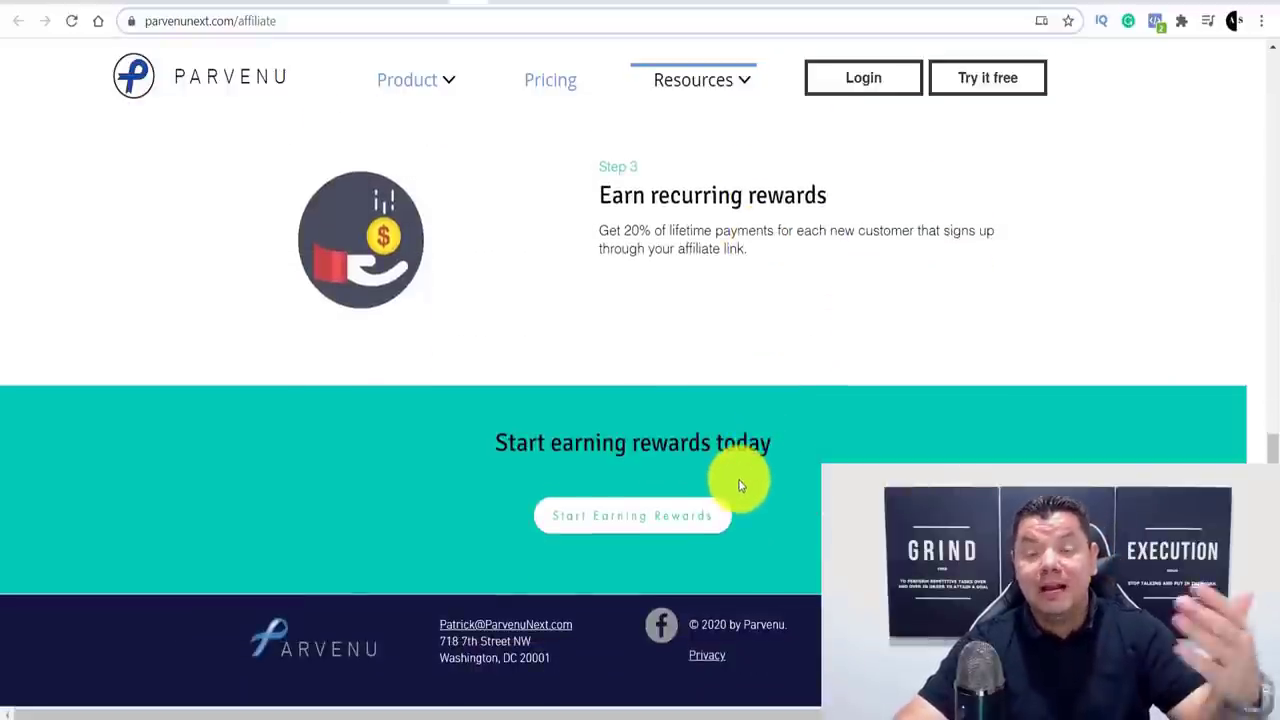
{"action": "scroll", "coordinate": [742, 480], "scroll_direction": "up", "scroll_amount": 4}
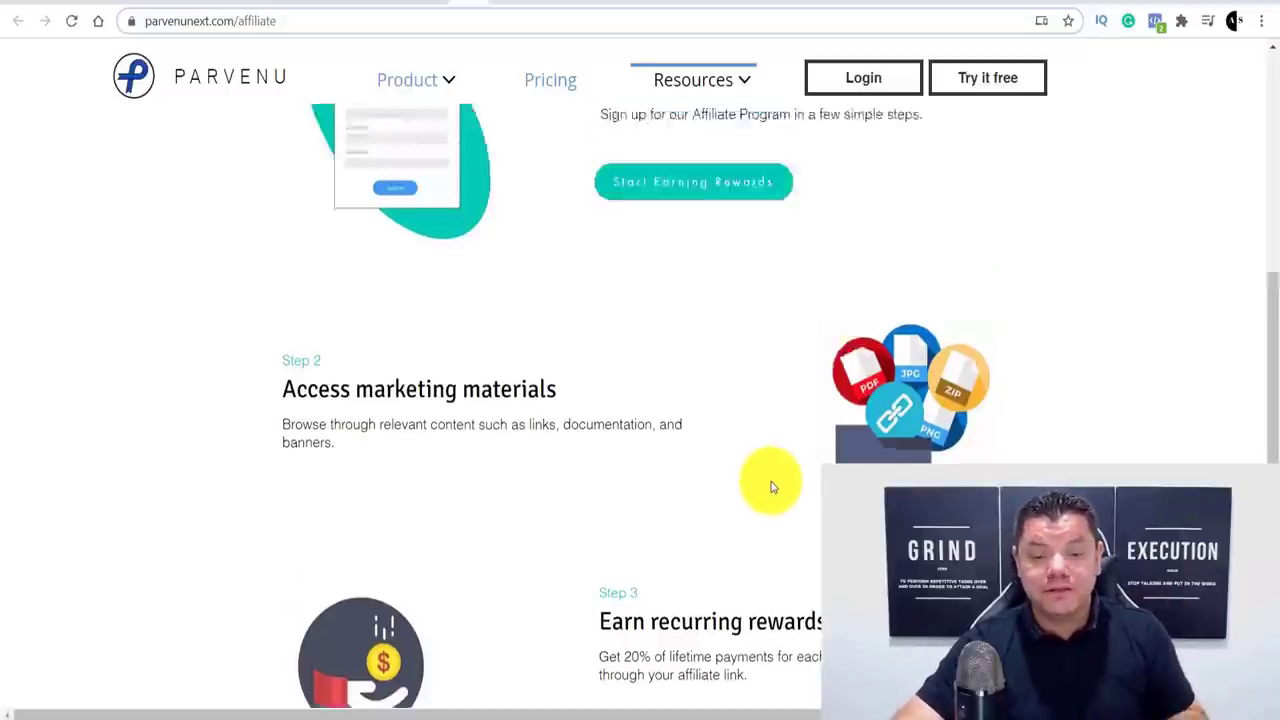
{"action": "scroll", "coordinate": [771, 491], "scroll_direction": "up", "scroll_amount": 5}
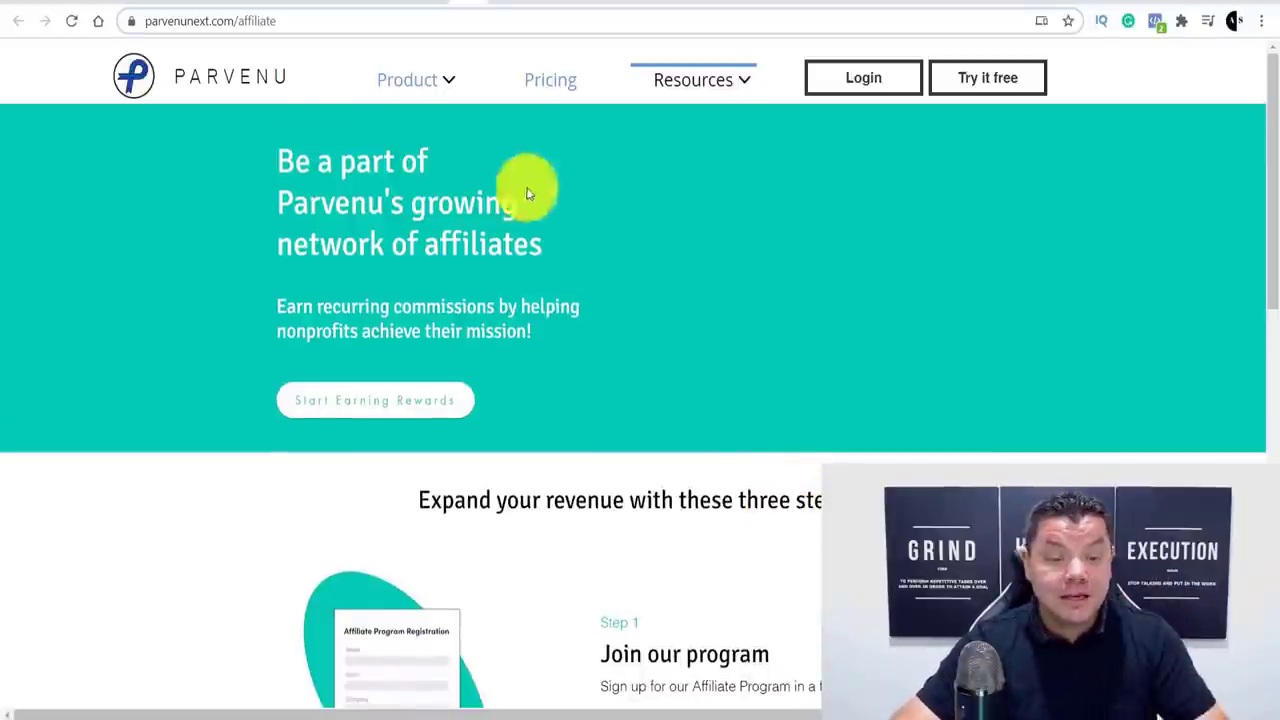
- Read the #lazymonthreview LinkedIn post down to its article link and reactions
{"action": "left_click", "coordinate": [497, 3]}
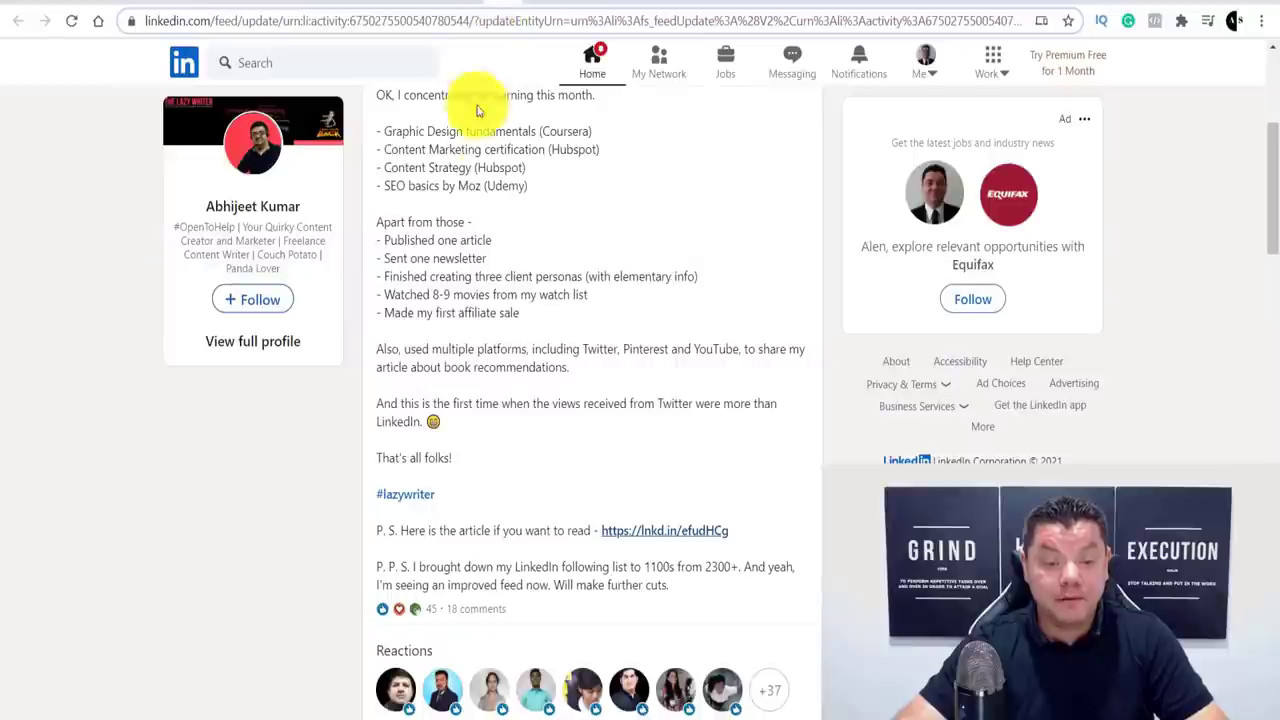
{"action": "scroll", "coordinate": [515, 285], "scroll_direction": "up", "scroll_amount": 4}
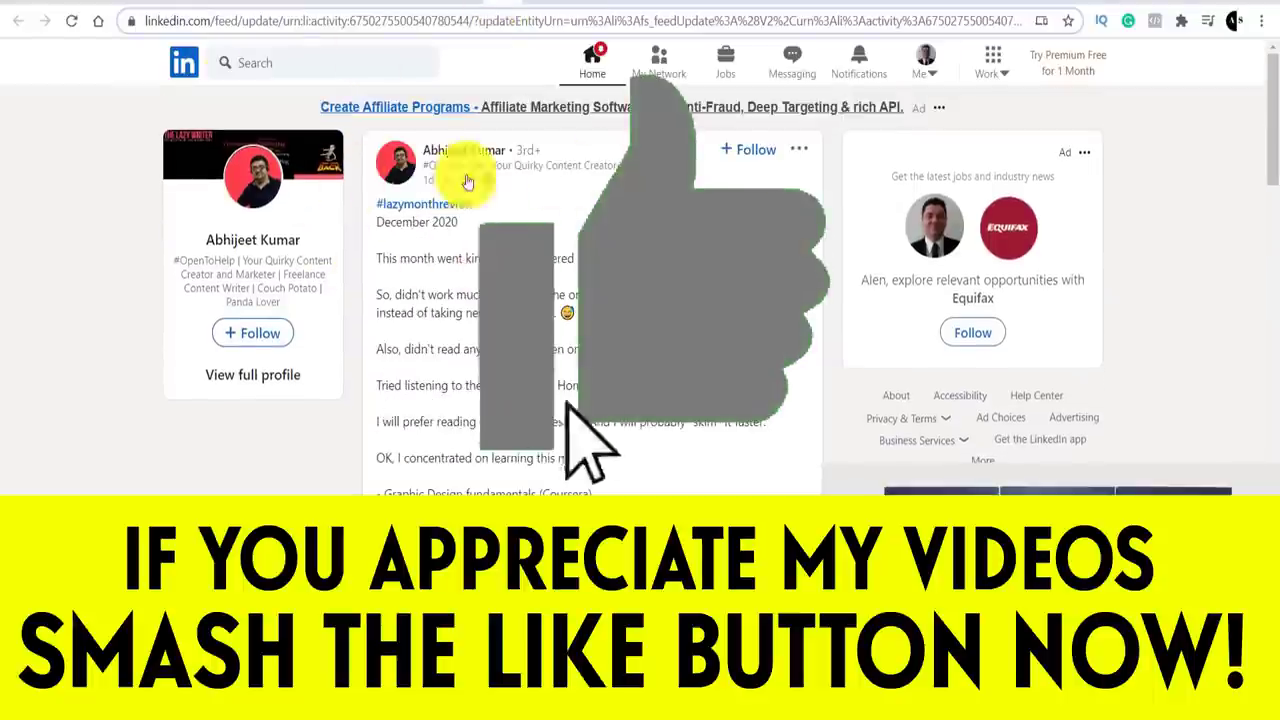
{"action": "scroll", "coordinate": [386, 178], "scroll_direction": "down", "scroll_amount": 3}
{"action": "scroll", "coordinate": [390, 345], "scroll_direction": "down", "scroll_amount": 2}
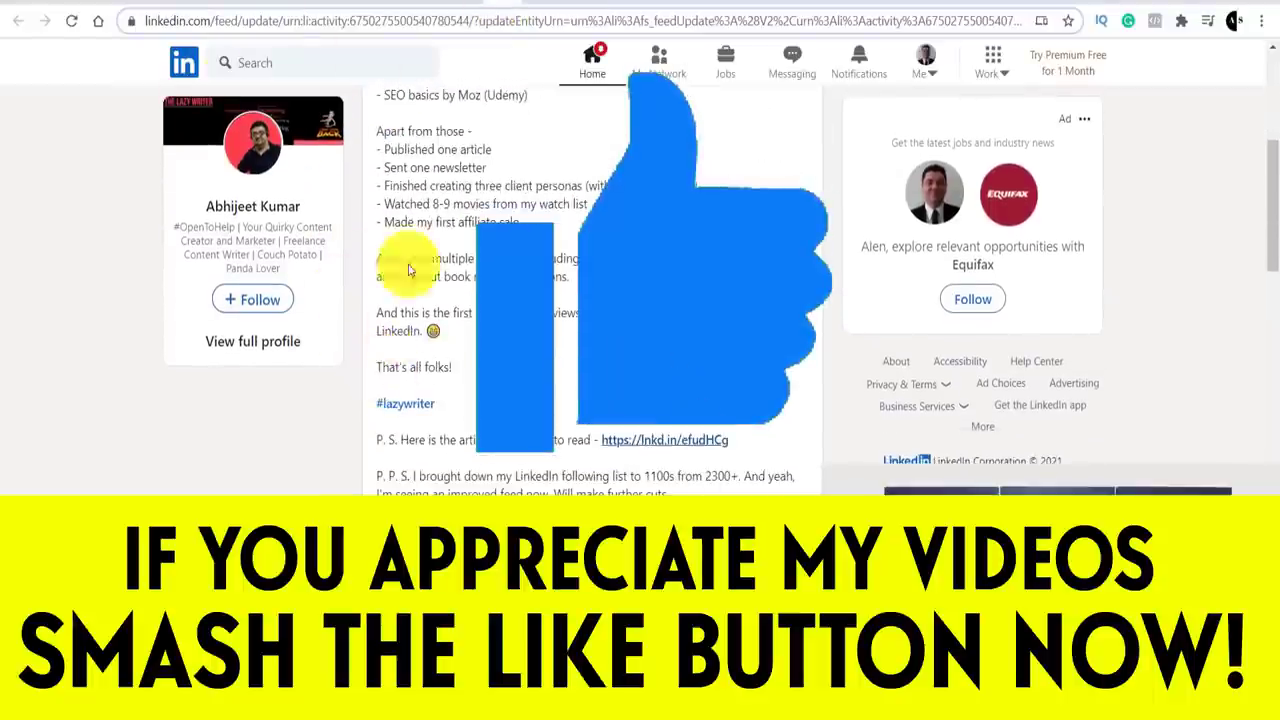
{"action": "scroll", "coordinate": [660, 410], "scroll_direction": "up", "scroll_amount": 5}
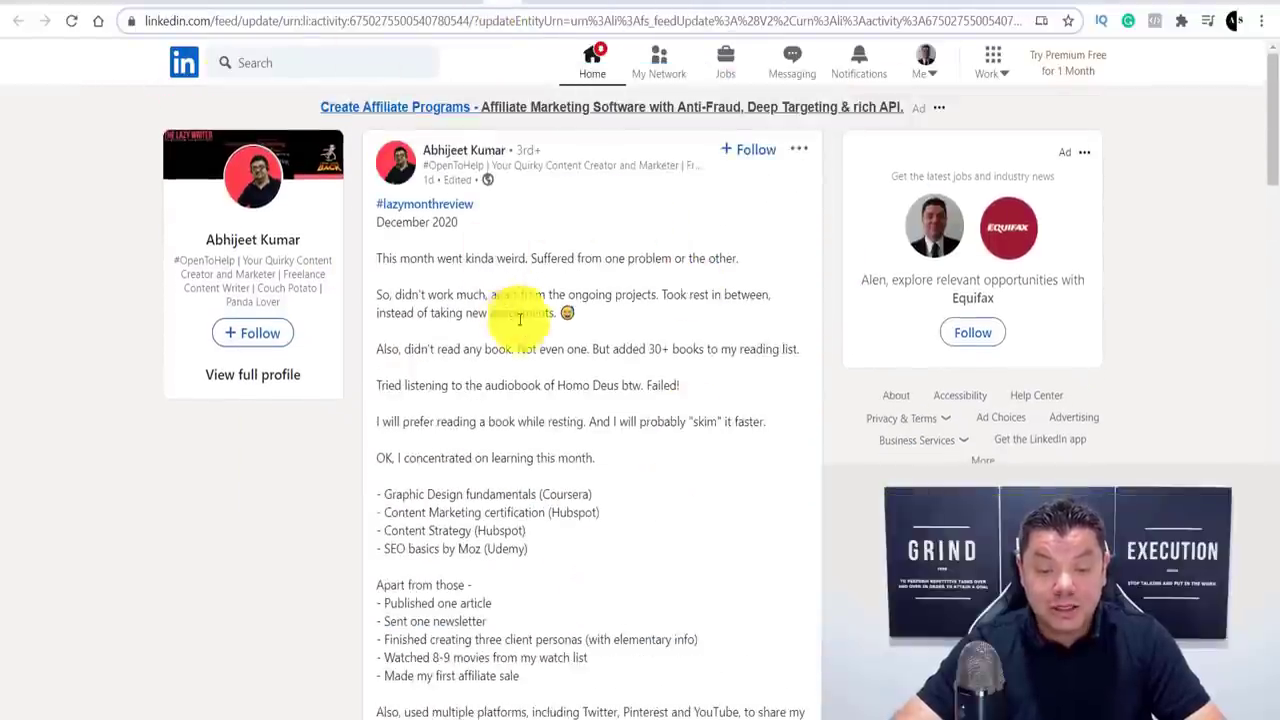
{"action": "scroll", "coordinate": [582, 313], "scroll_direction": "down", "scroll_amount": 2}
{"action": "scroll", "coordinate": [580, 330], "scroll_direction": "down", "scroll_amount": 3}
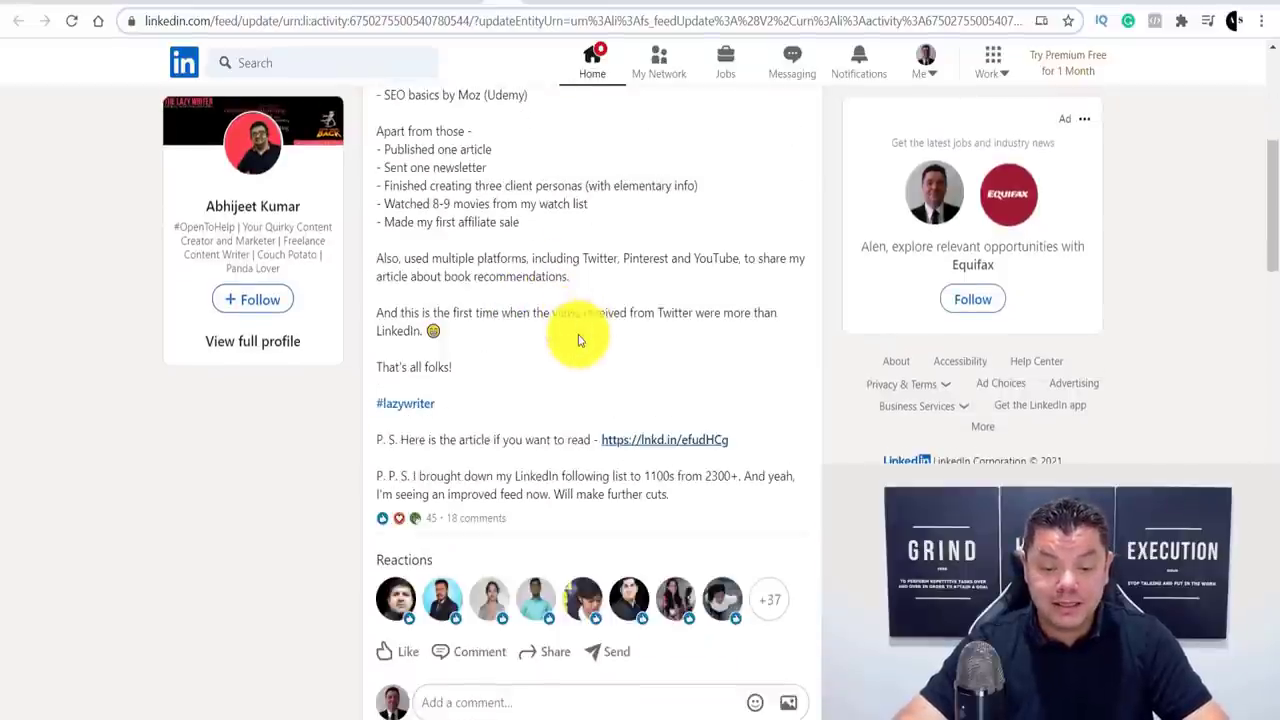
{"action": "scroll", "coordinate": [669, 430], "scroll_direction": "down", "scroll_amount": 2}
{"action": "scroll", "coordinate": [650, 370], "scroll_direction": "up", "scroll_amount": 1}
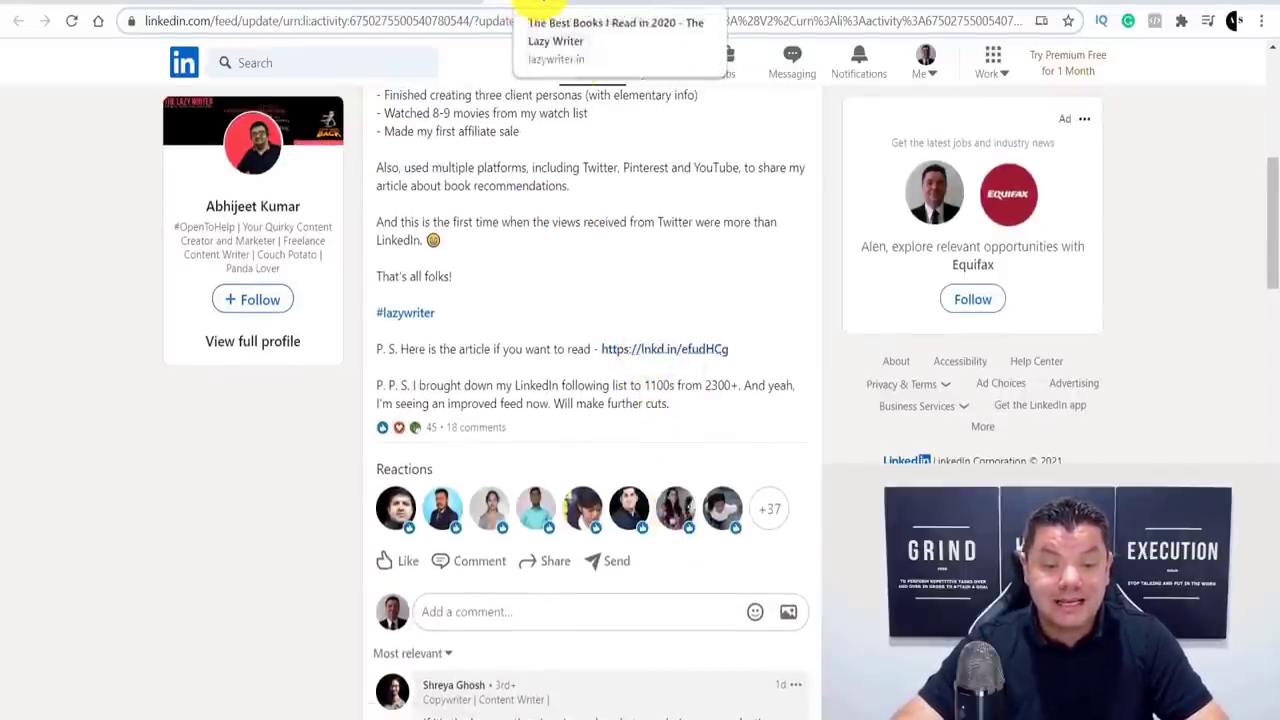
- Open the Lazy Writer article on the best books of 2020 and examine its Amazon affiliate links
{"action": "left_click", "coordinate": [527, 3]}
{"action": "scroll", "coordinate": [500, 400], "scroll_direction": "down", "scroll_amount": 6}
{"action": "scroll", "coordinate": [505, 410], "scroll_direction": "down", "scroll_amount": 8}
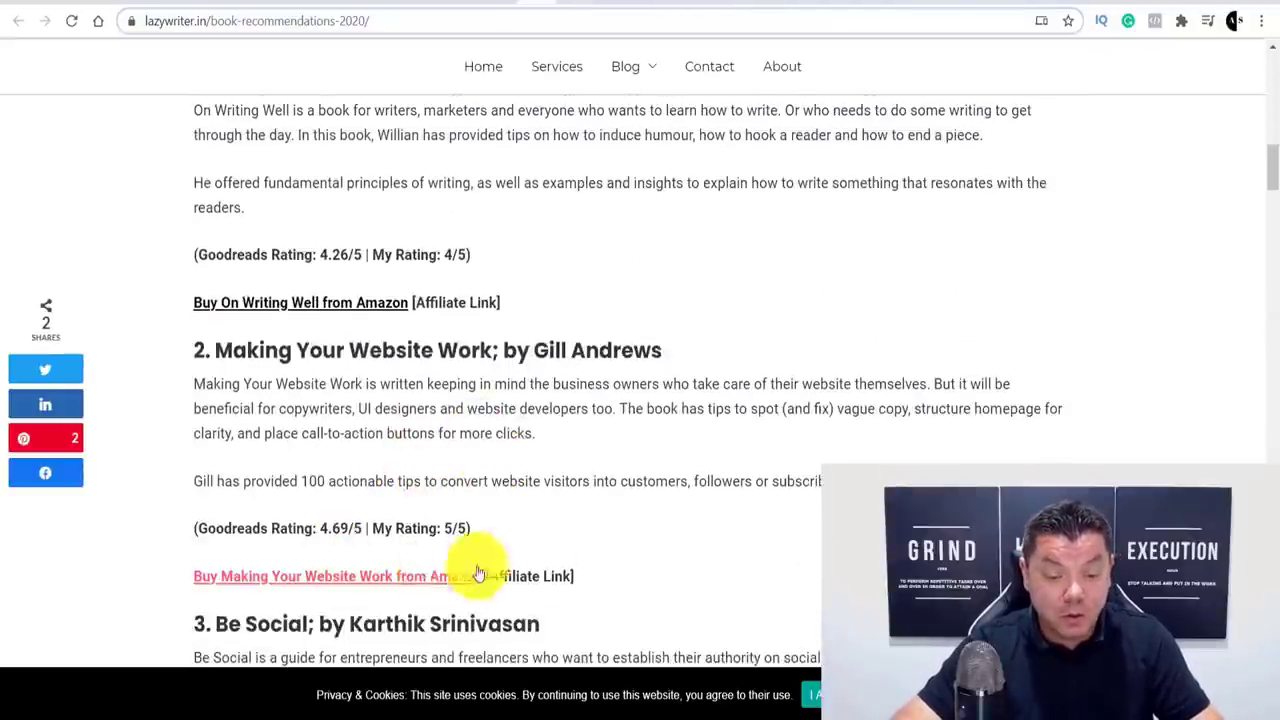
{"action": "scroll", "coordinate": [260, 345], "scroll_direction": "down", "scroll_amount": 5}
{"action": "scroll", "coordinate": [240, 430], "scroll_direction": "down", "scroll_amount": 3}
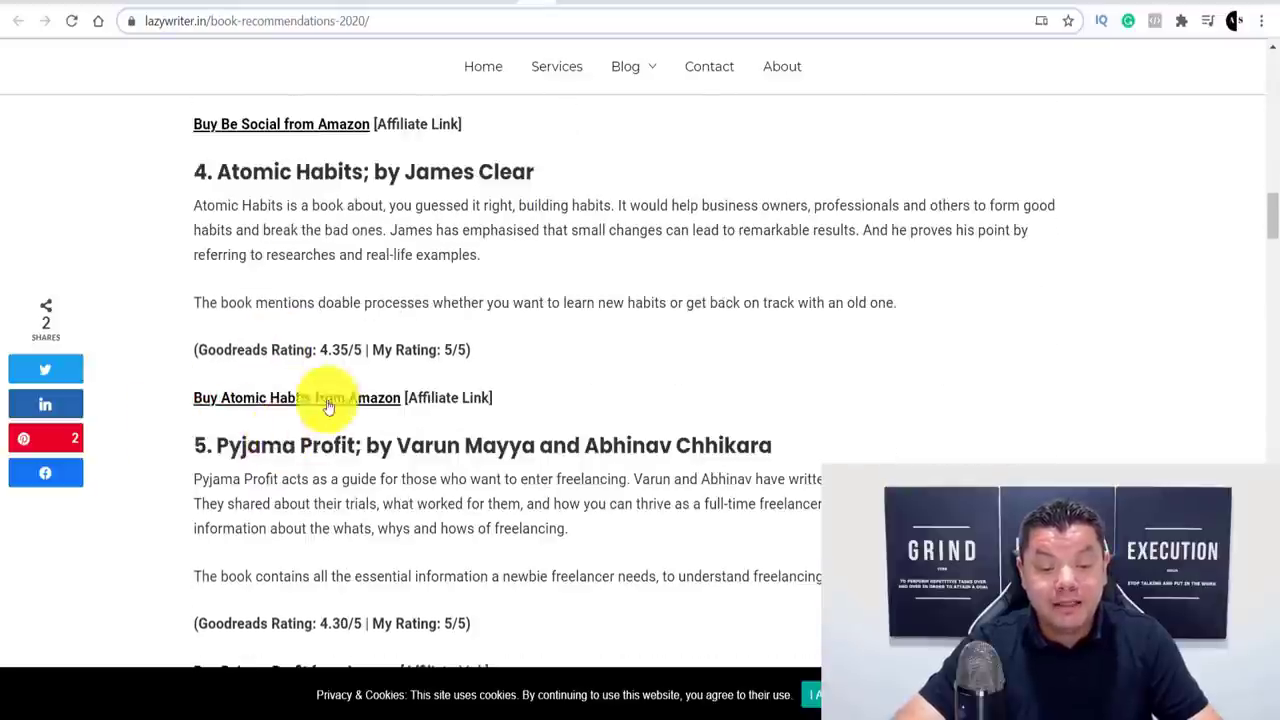
- Skim the remaining Amazon book recommendations in the Lazy Writer article and return to its title
{"action": "scroll", "coordinate": [338, 460], "scroll_direction": "down", "scroll_amount": 3}
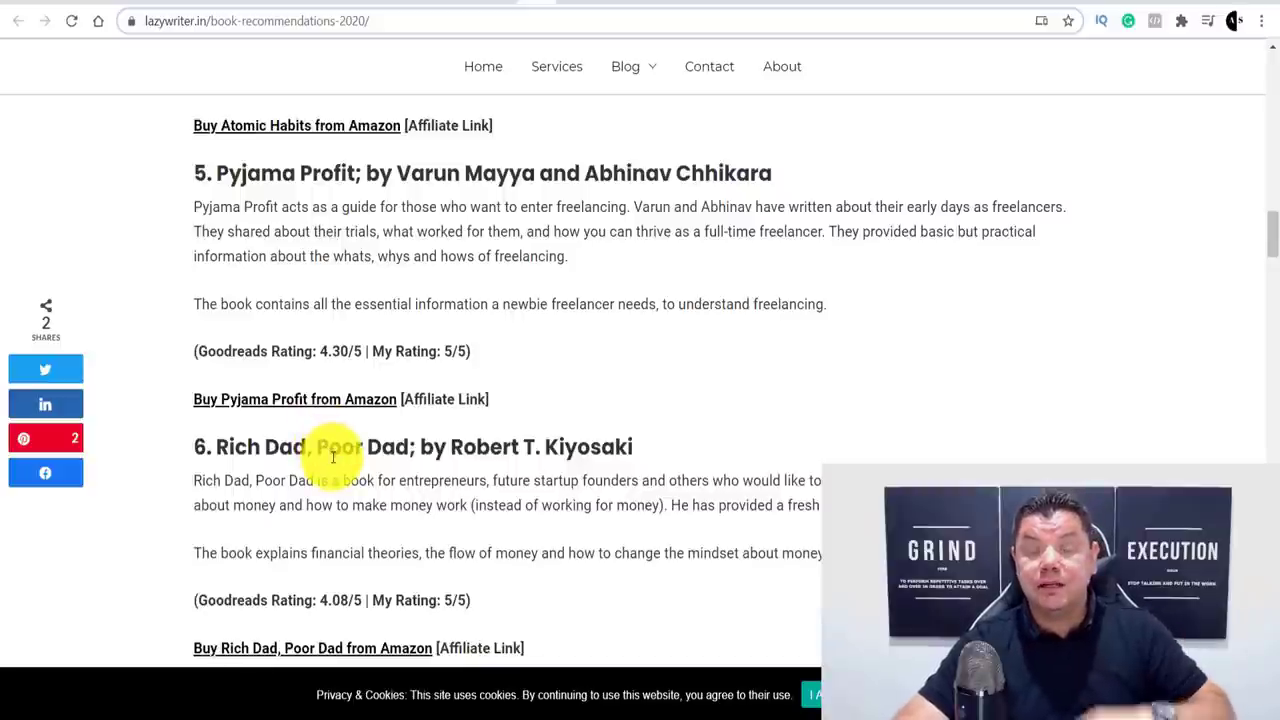
{"action": "scroll", "coordinate": [340, 470], "scroll_direction": "up", "scroll_amount": 15}
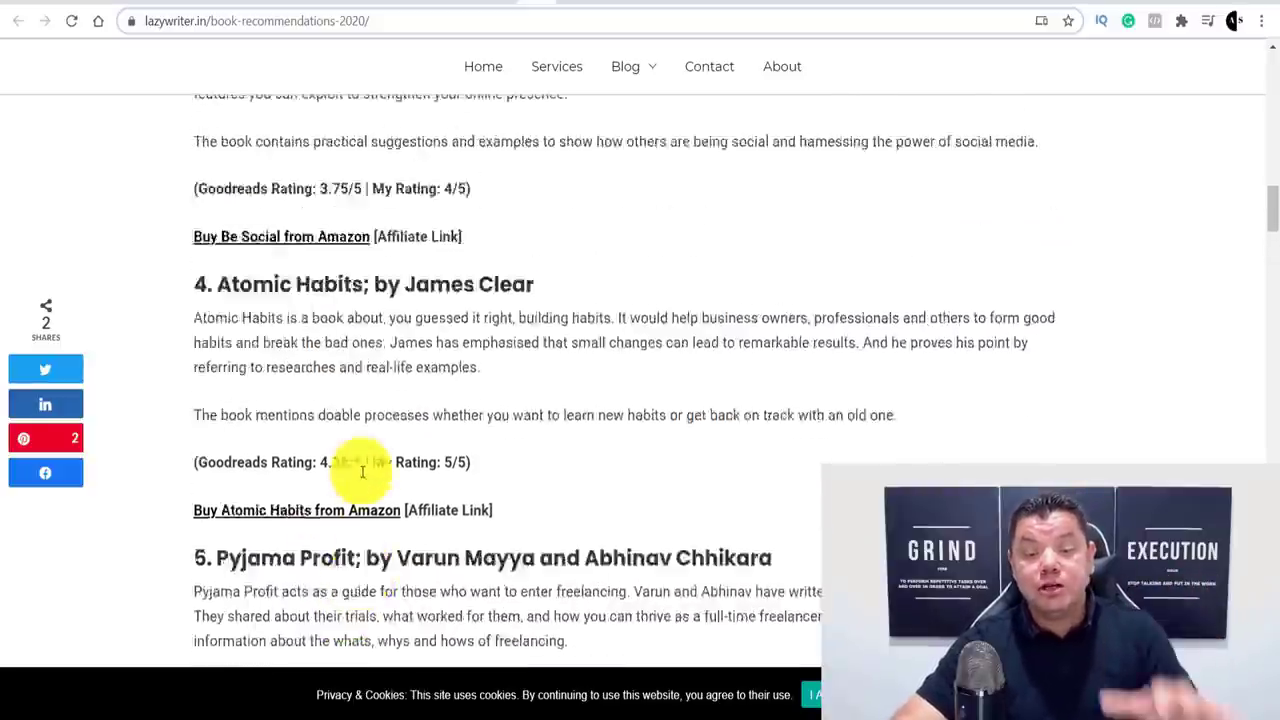
{"action": "scroll", "coordinate": [349, 474], "scroll_direction": "up", "scroll_amount": 5}
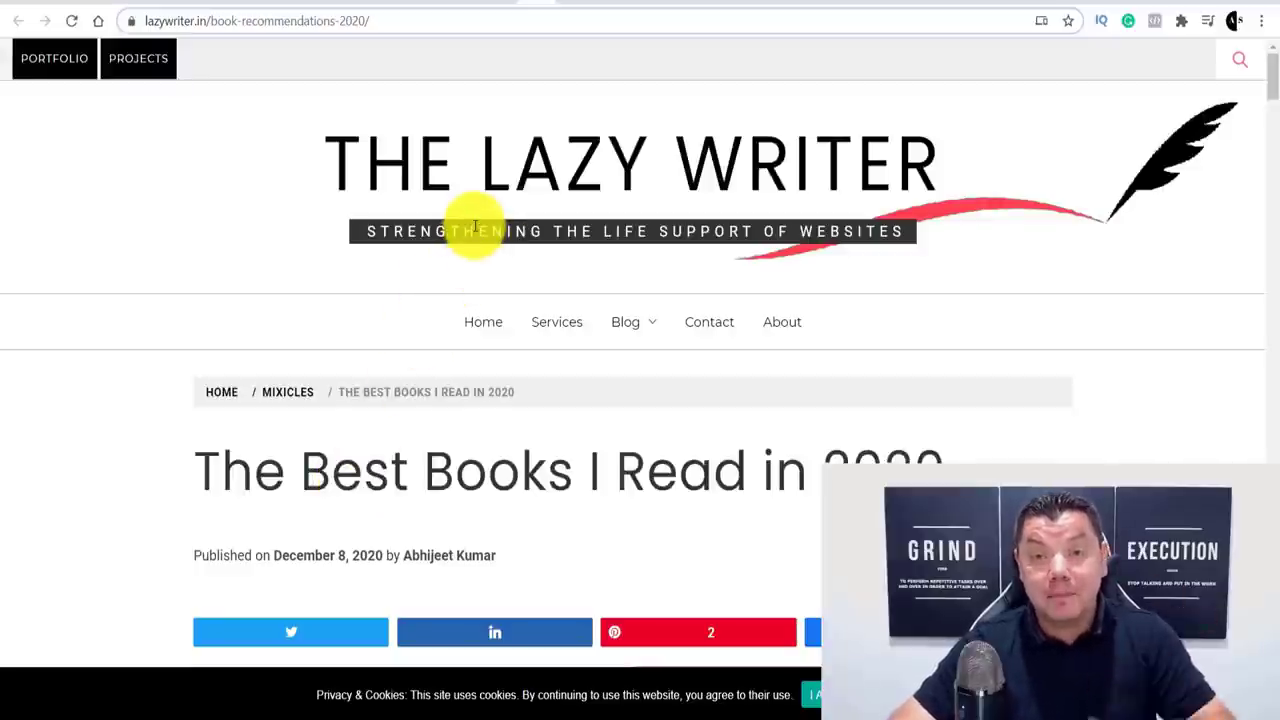
- Read the LinkedIn post about making money with affiliate marketing, including its article link and hashtags
{"action": "left_click", "coordinate": [564, 7]}
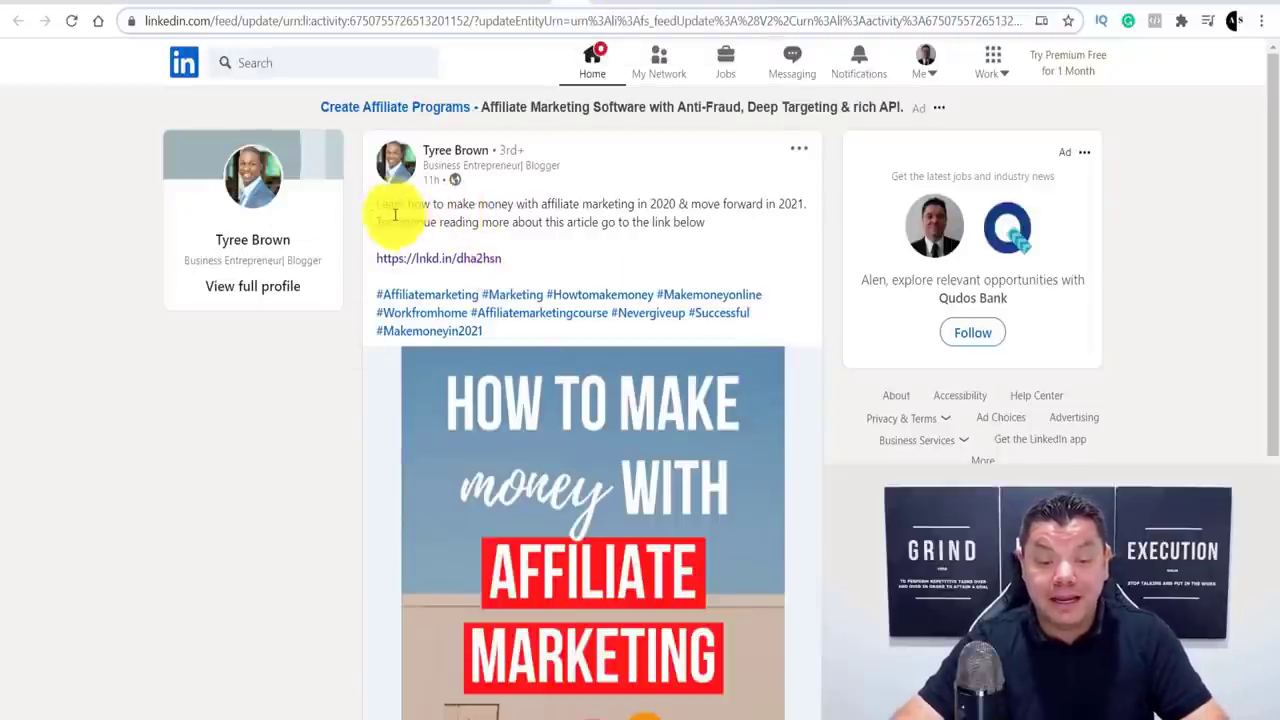
{"action": "left_click_drag", "start_coordinate": [379, 208], "coordinate": [714, 236]}
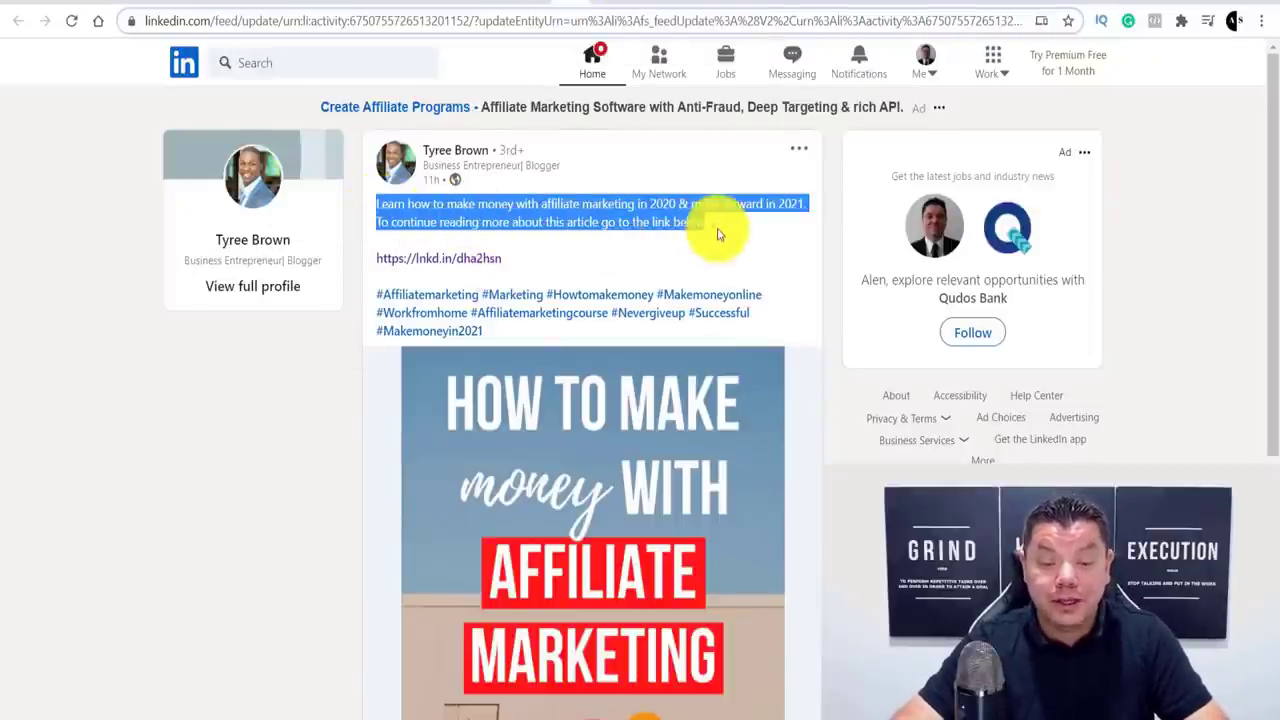
{"action": "left_click", "coordinate": [730, 233]}
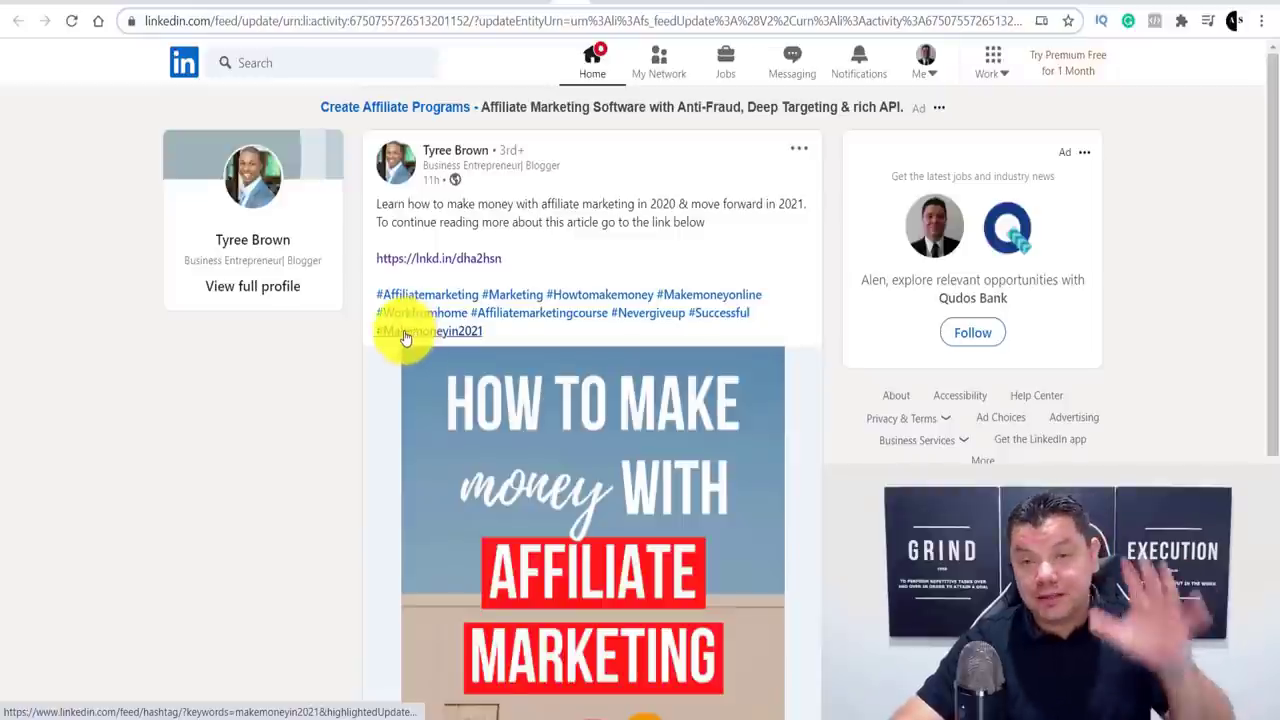
{"action": "scroll", "coordinate": [466, 434], "scroll_direction": "down", "scroll_amount": 2}
{"action": "scroll", "coordinate": [433, 234], "scroll_direction": "up", "scroll_amount": 2}
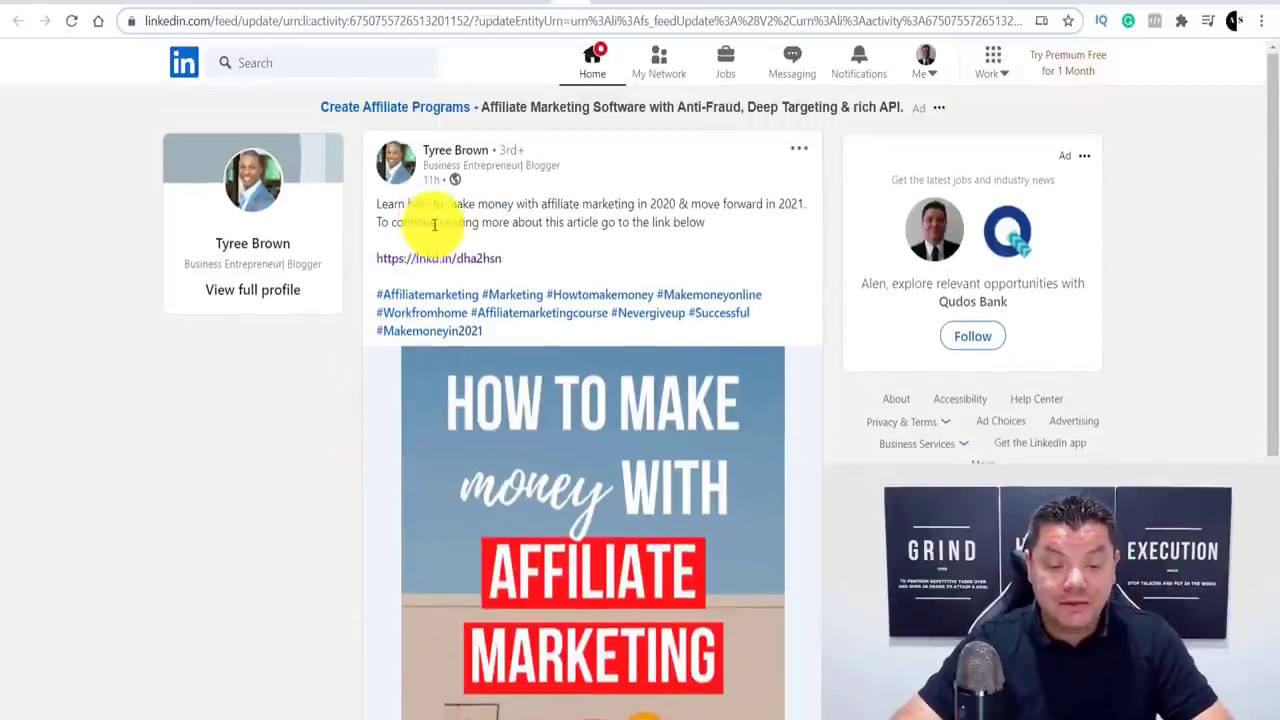
- Open the TBA Marketing Blog article linked in the post and skim its introduction and sidebar offers
{"action": "left_click", "coordinate": [443, 260]}
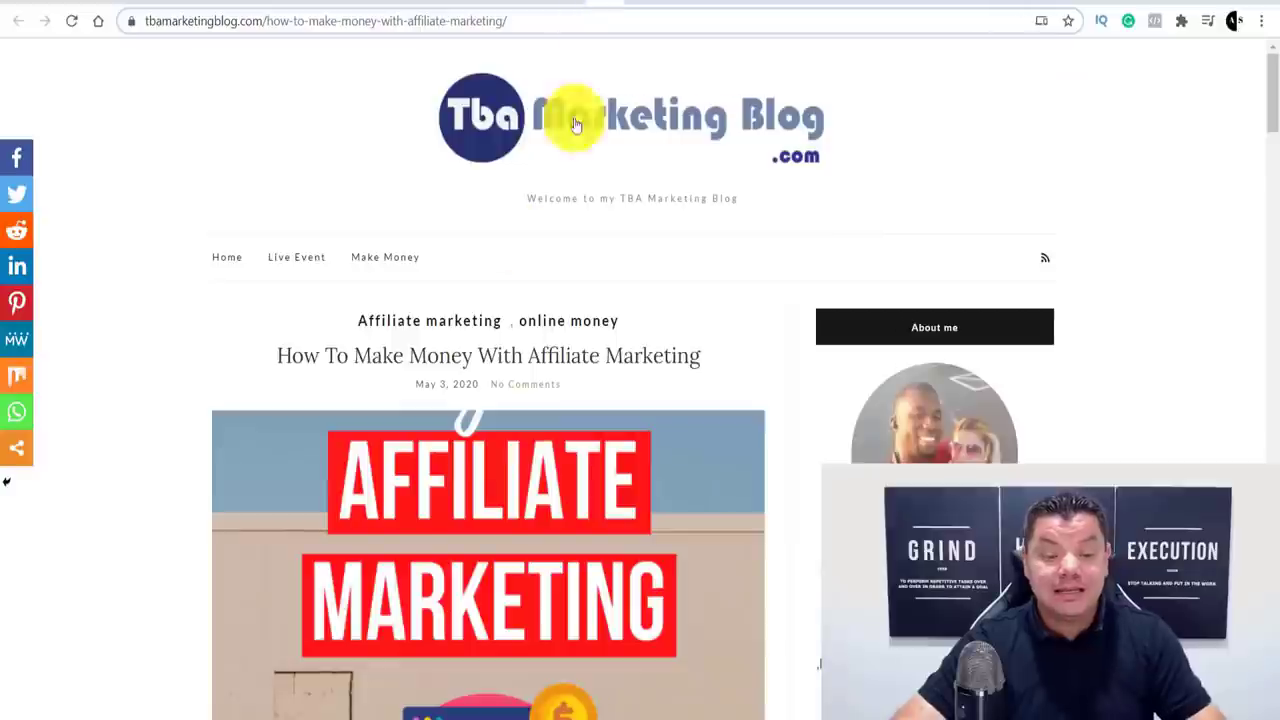
{"action": "scroll", "coordinate": [466, 322], "scroll_direction": "down", "scroll_amount": 8}
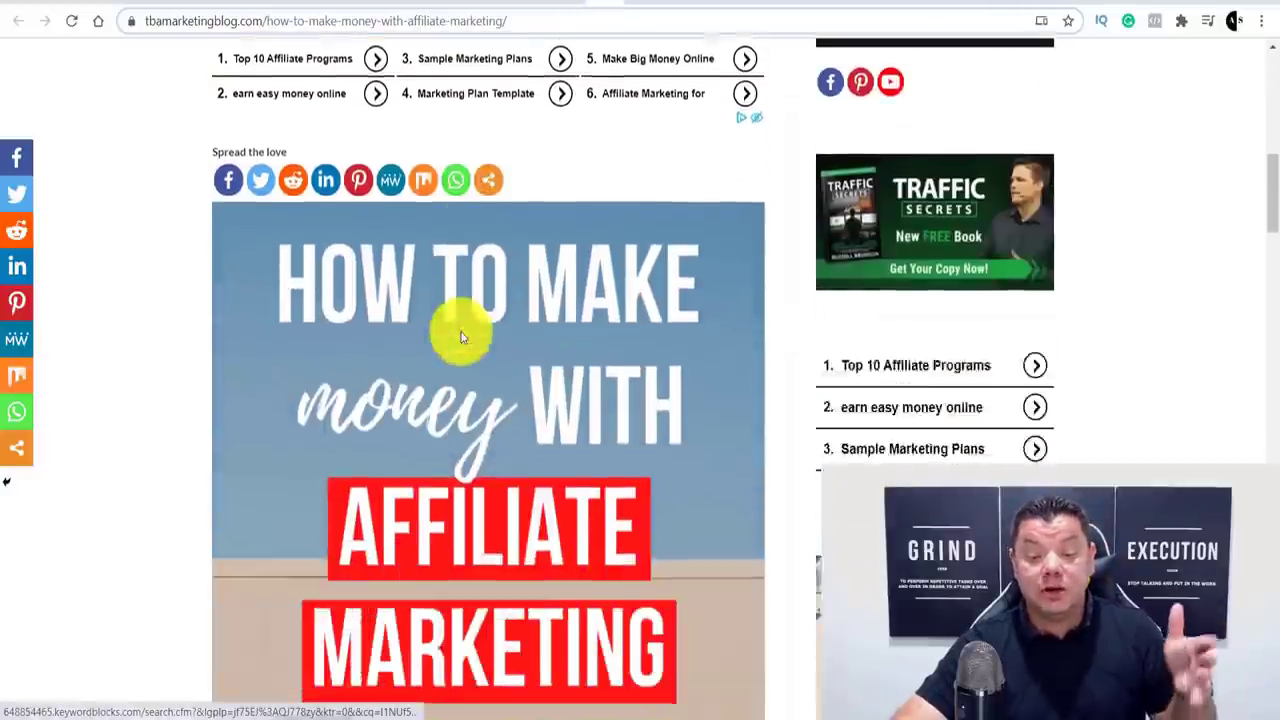
{"action": "scroll", "coordinate": [461, 337], "scroll_direction": "down", "scroll_amount": 14}
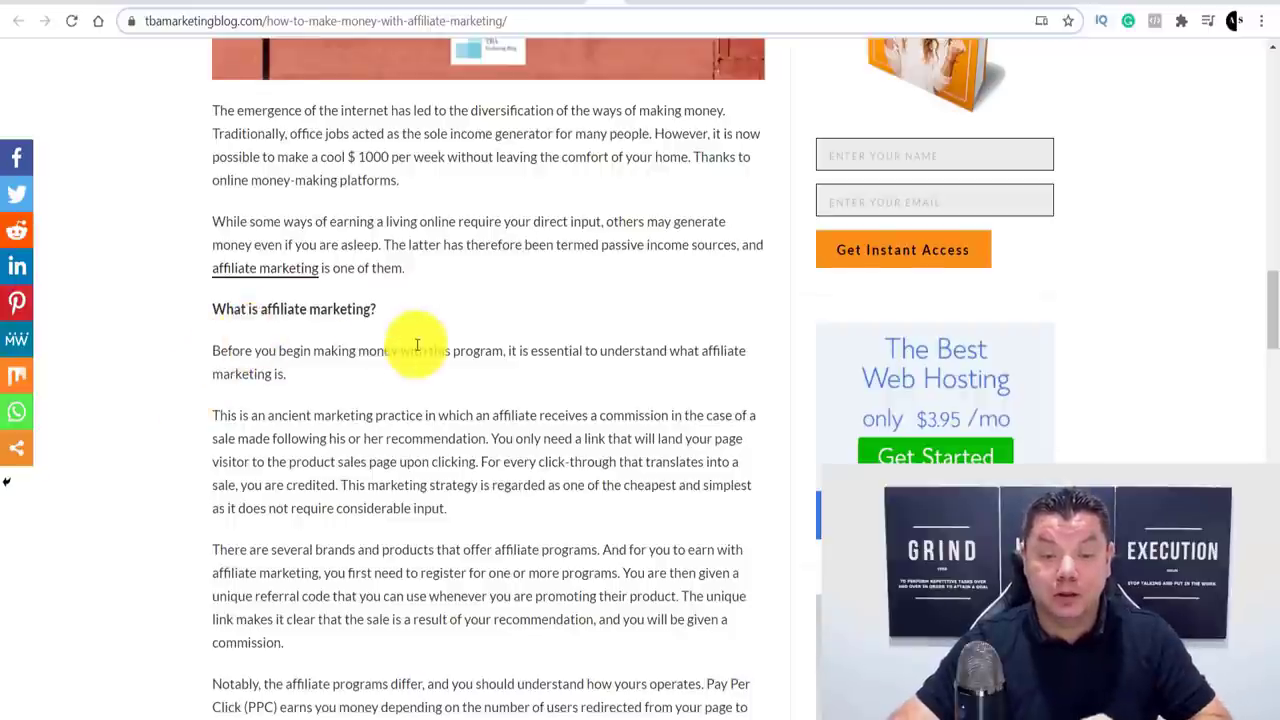
{"action": "scroll", "coordinate": [425, 342], "scroll_direction": "up", "scroll_amount": 10}
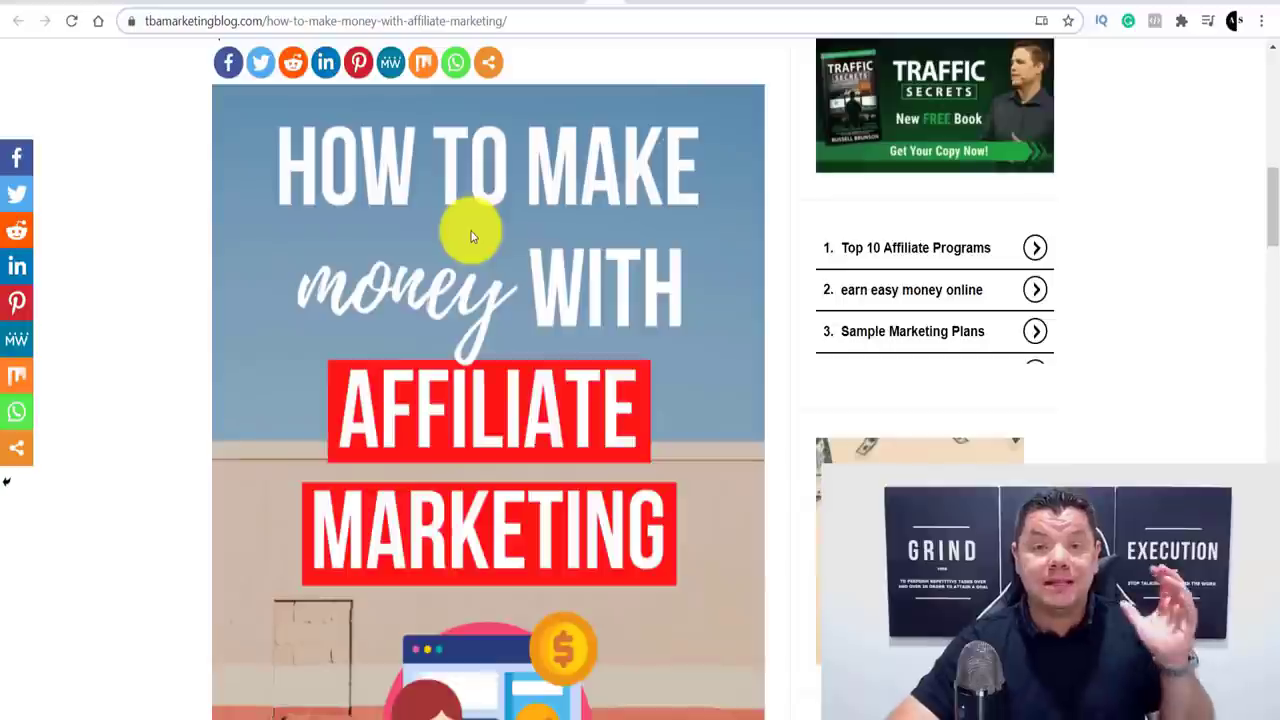
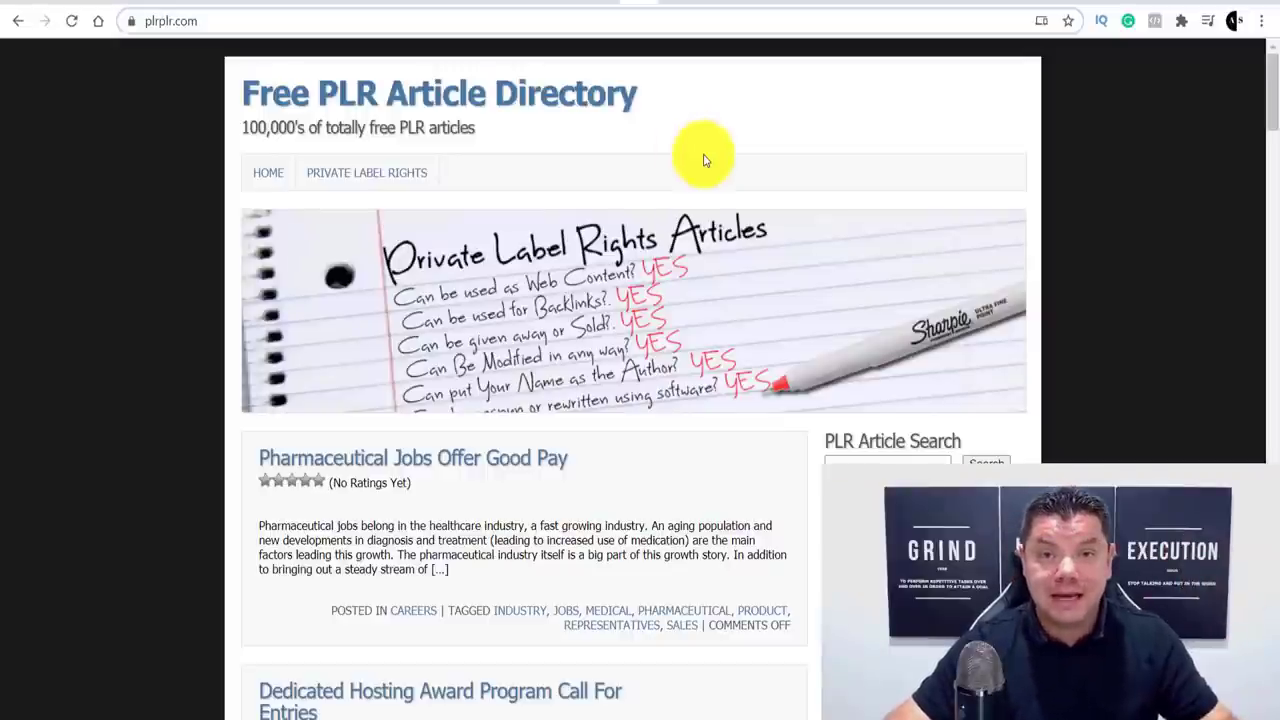
- Browse the PLR article categories on the Free PLR Article Directory at plrplr.com
{"action": "scroll", "coordinate": [712, 200], "scroll_direction": "down", "scroll_amount": 2}
{"action": "scroll", "coordinate": [800, 300], "scroll_direction": "down", "scroll_amount": 1}
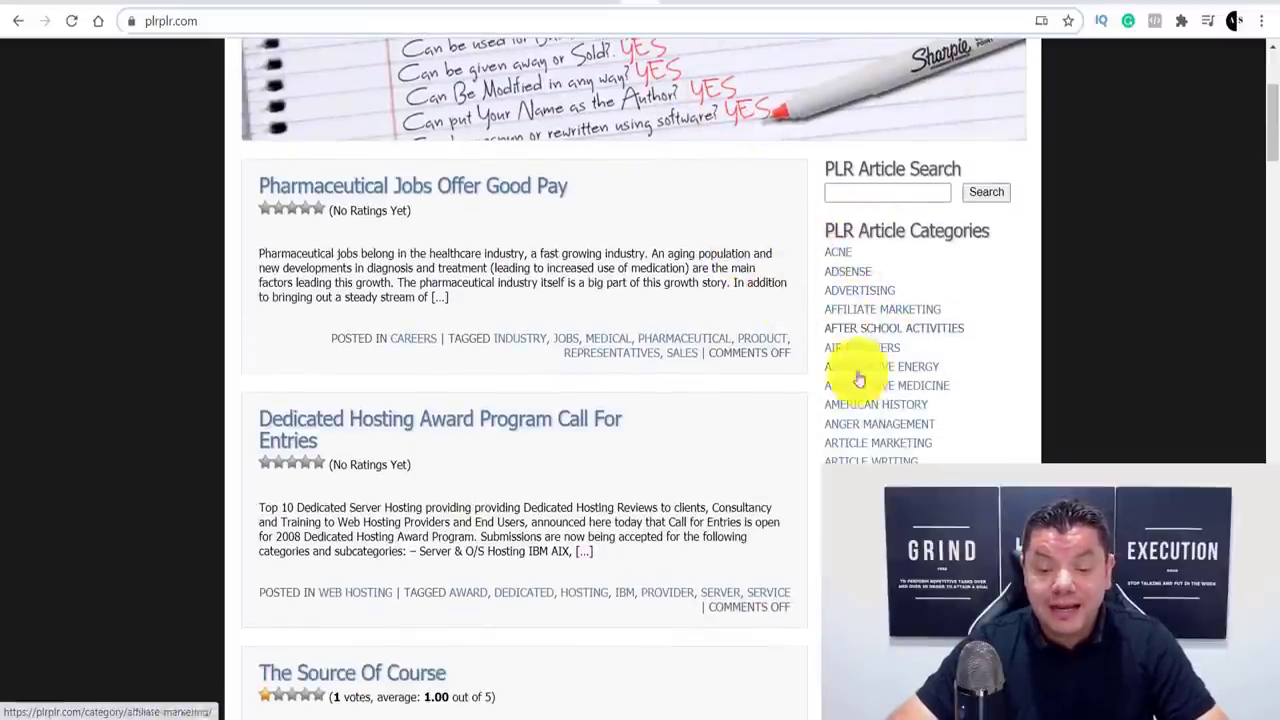
{"action": "scroll", "coordinate": [858, 308], "scroll_direction": "down", "scroll_amount": 1}
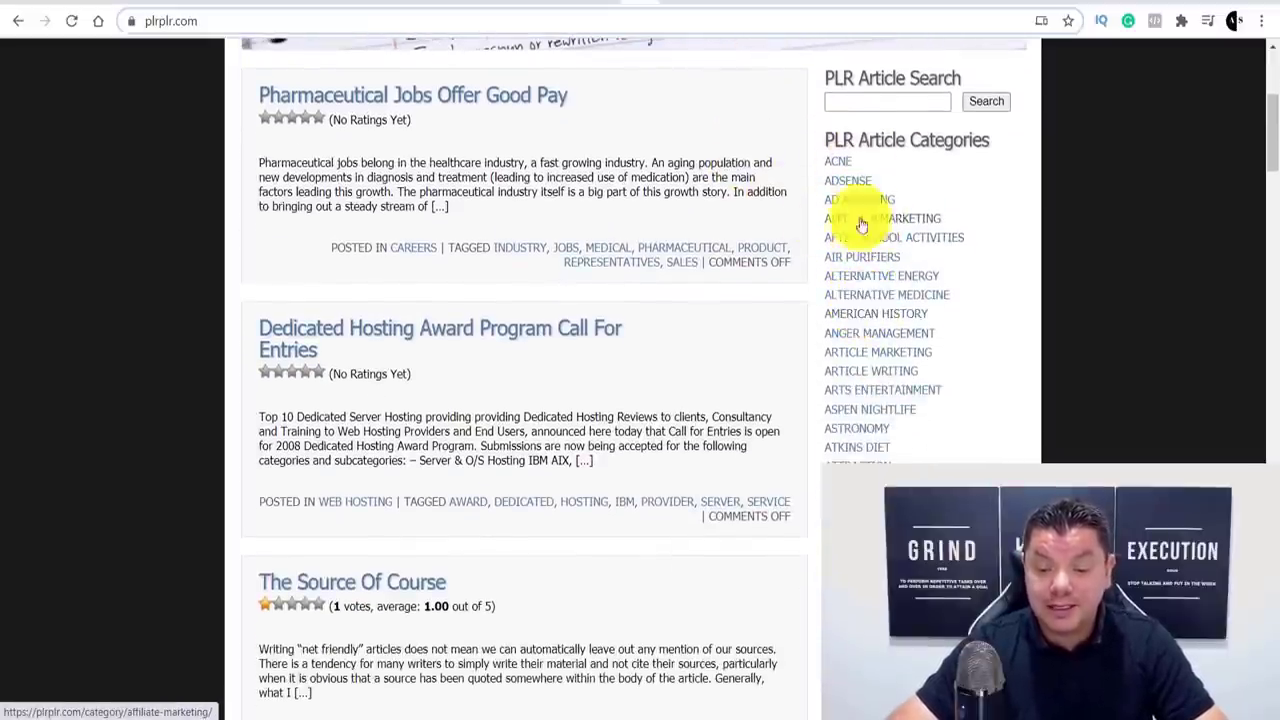
{"action": "scroll", "coordinate": [866, 238], "scroll_direction": "down", "scroll_amount": 3}
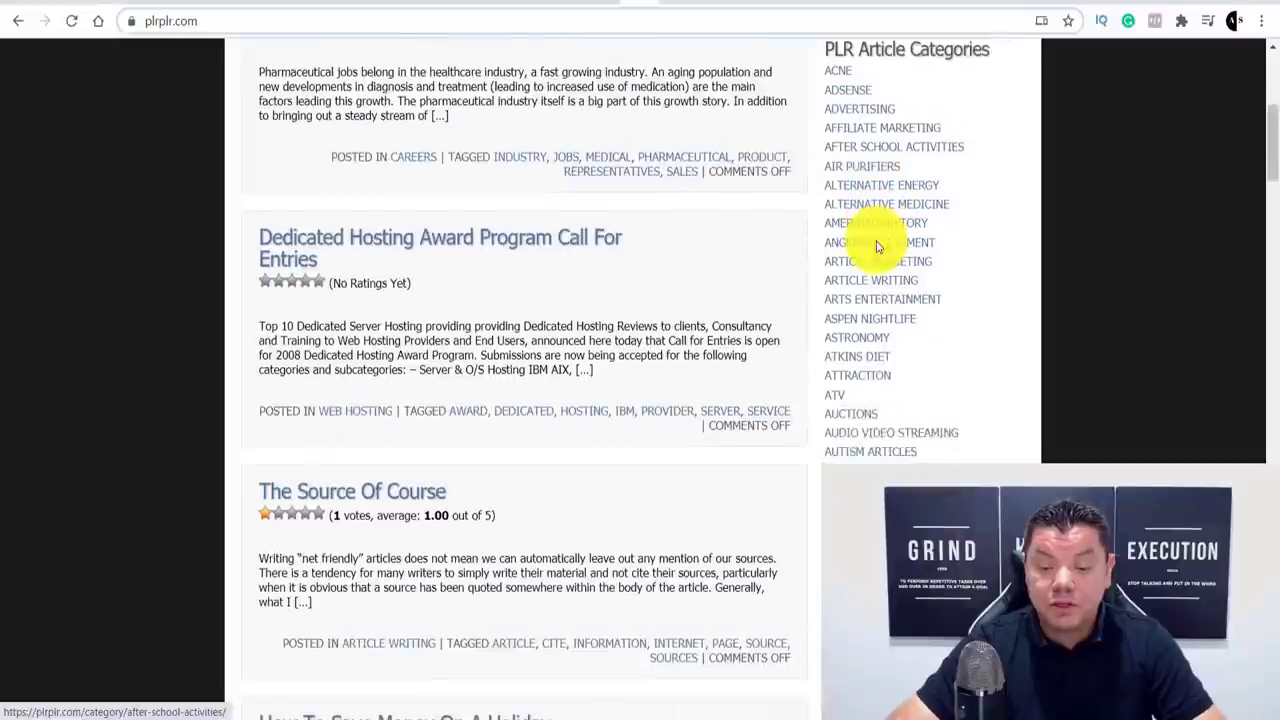
{"action": "scroll", "coordinate": [877, 250], "scroll_direction": "down", "scroll_amount": 5}
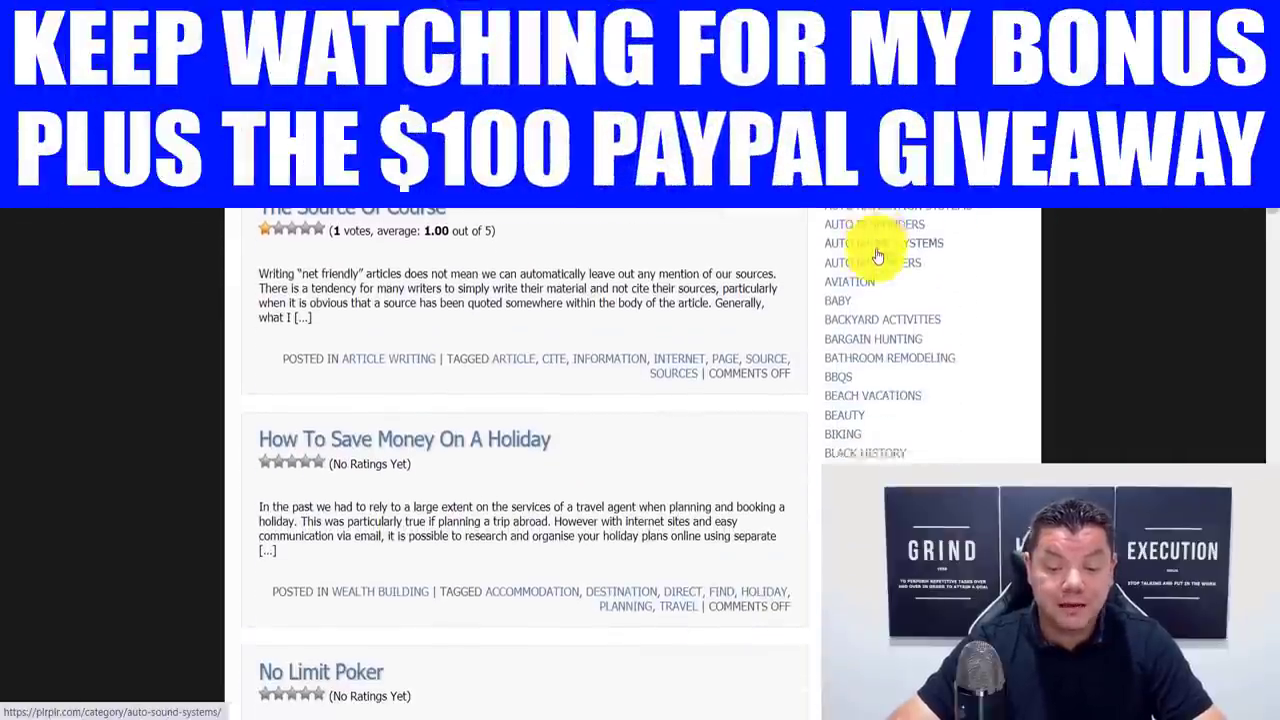
{"action": "scroll", "coordinate": [877, 255], "scroll_direction": "down", "scroll_amount": 6}
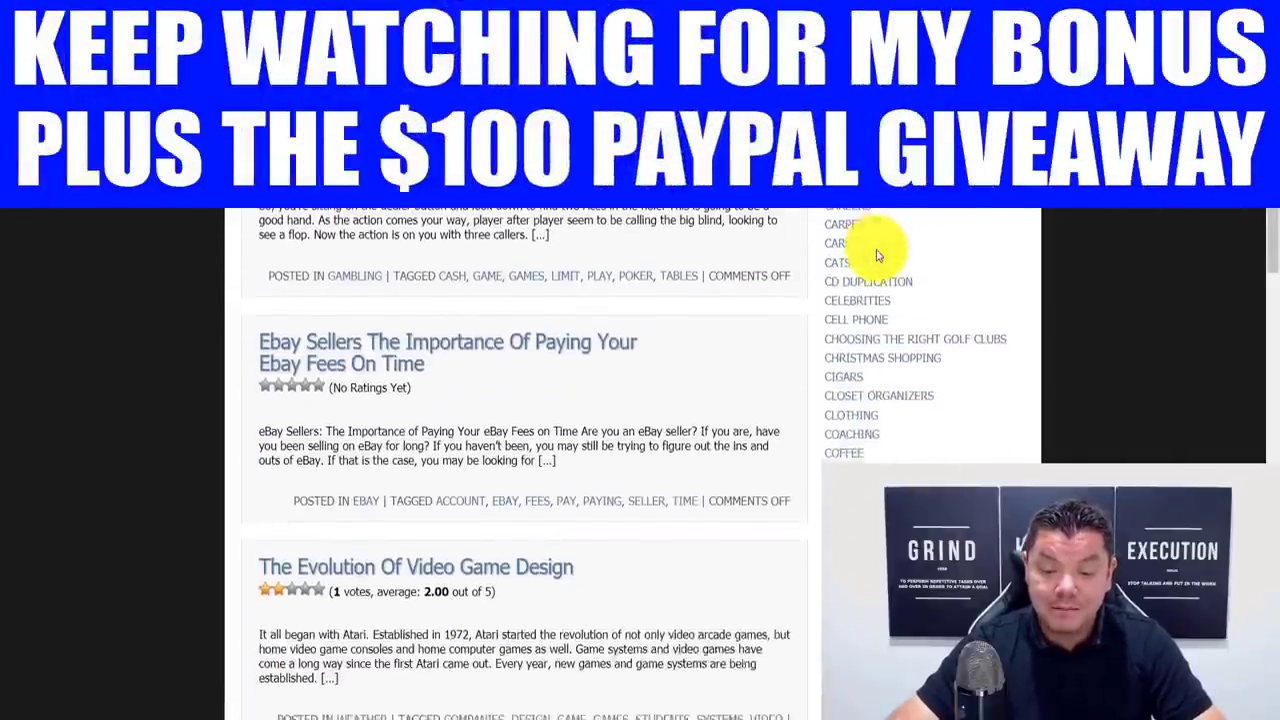
{"action": "scroll", "coordinate": [877, 255], "scroll_direction": "down", "scroll_amount": 4}
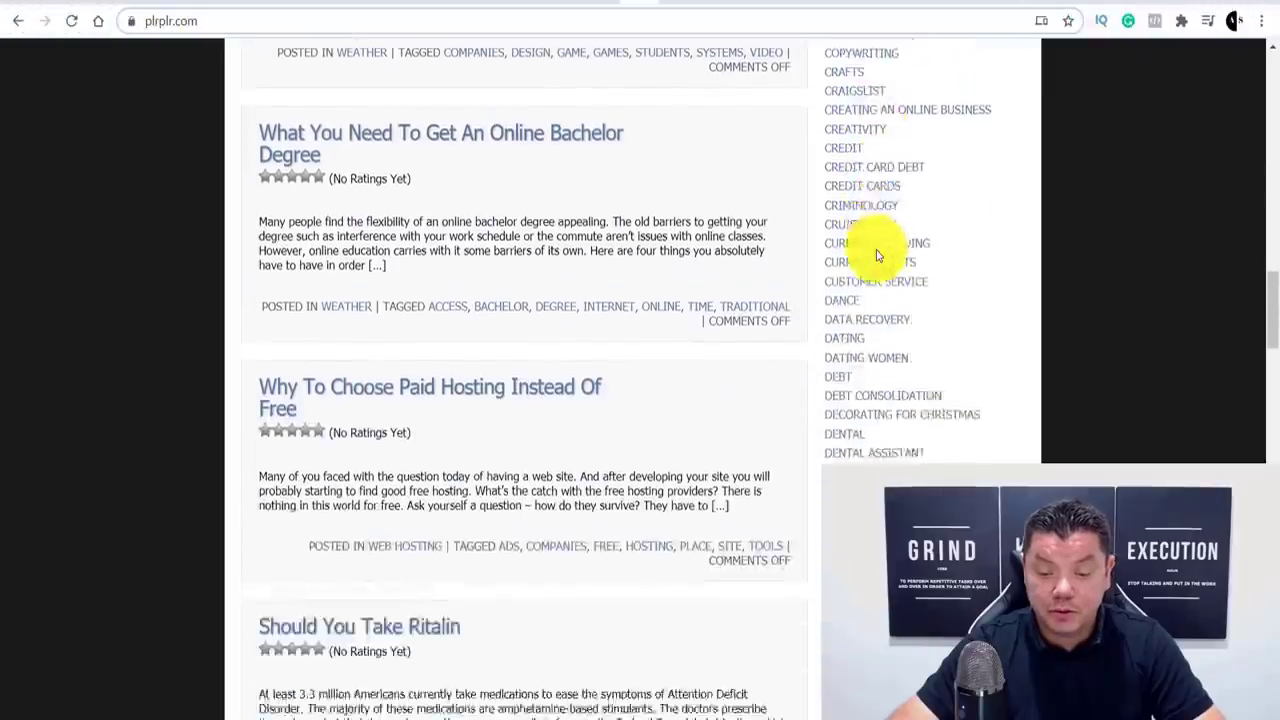
{"action": "scroll", "coordinate": [877, 268], "scroll_direction": "down", "scroll_amount": 4}
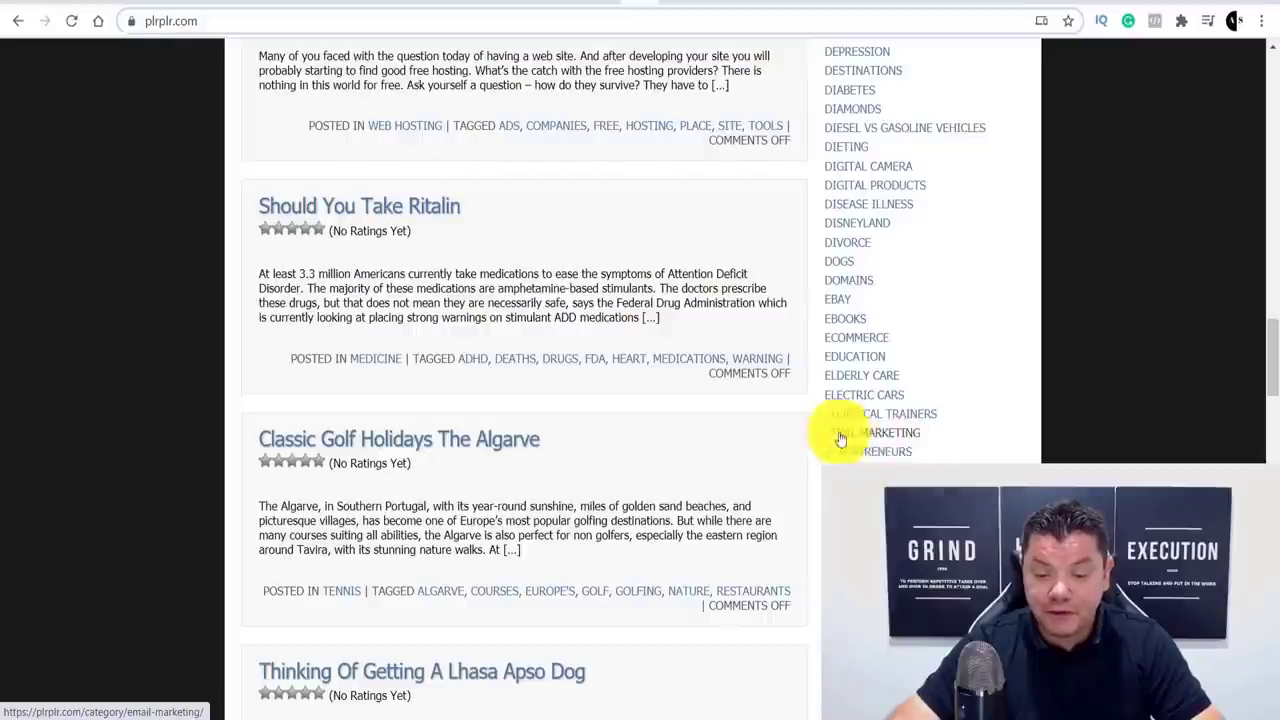
{"action": "scroll", "coordinate": [871, 391], "scroll_direction": "up", "scroll_amount": 20}
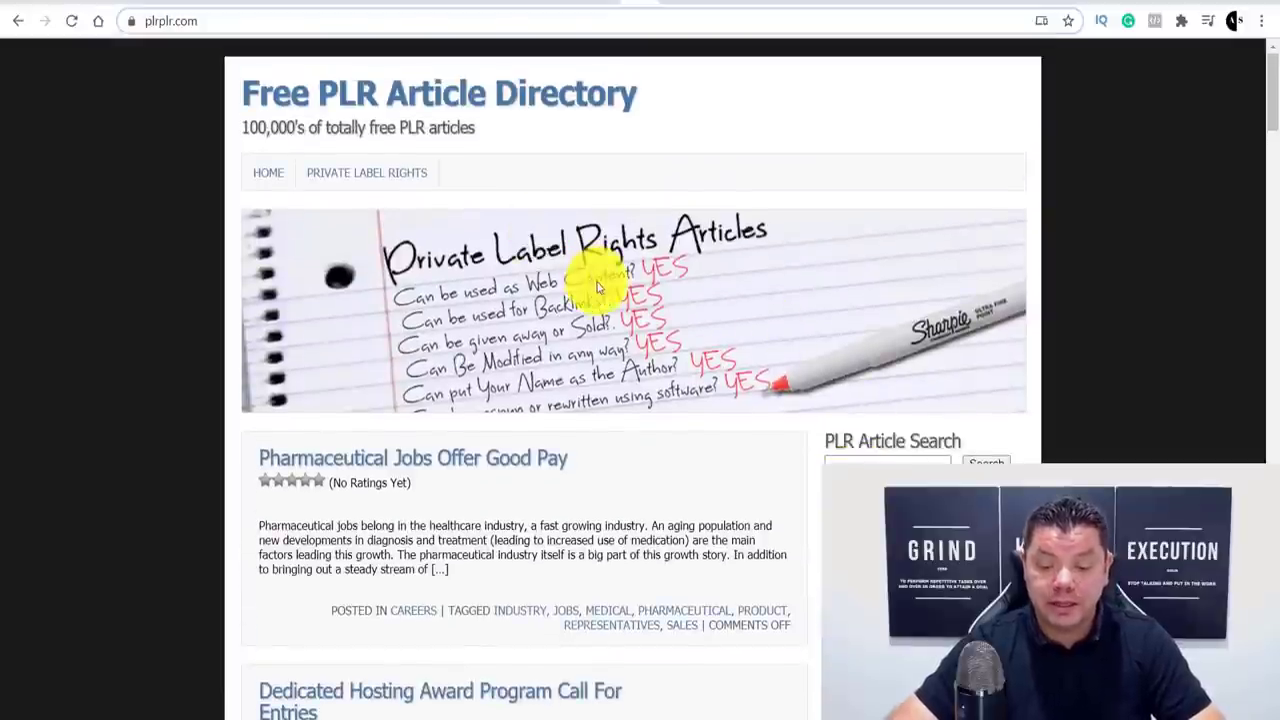
- Open the affiliate marketing article "The 3 Easiest Ways For Newbies To Start In Affiliate Marketing" and skim its text
{"action": "scroll", "coordinate": [634, 380], "scroll_direction": "down", "scroll_amount": 2}
{"action": "left_click", "coordinate": [864, 406]}
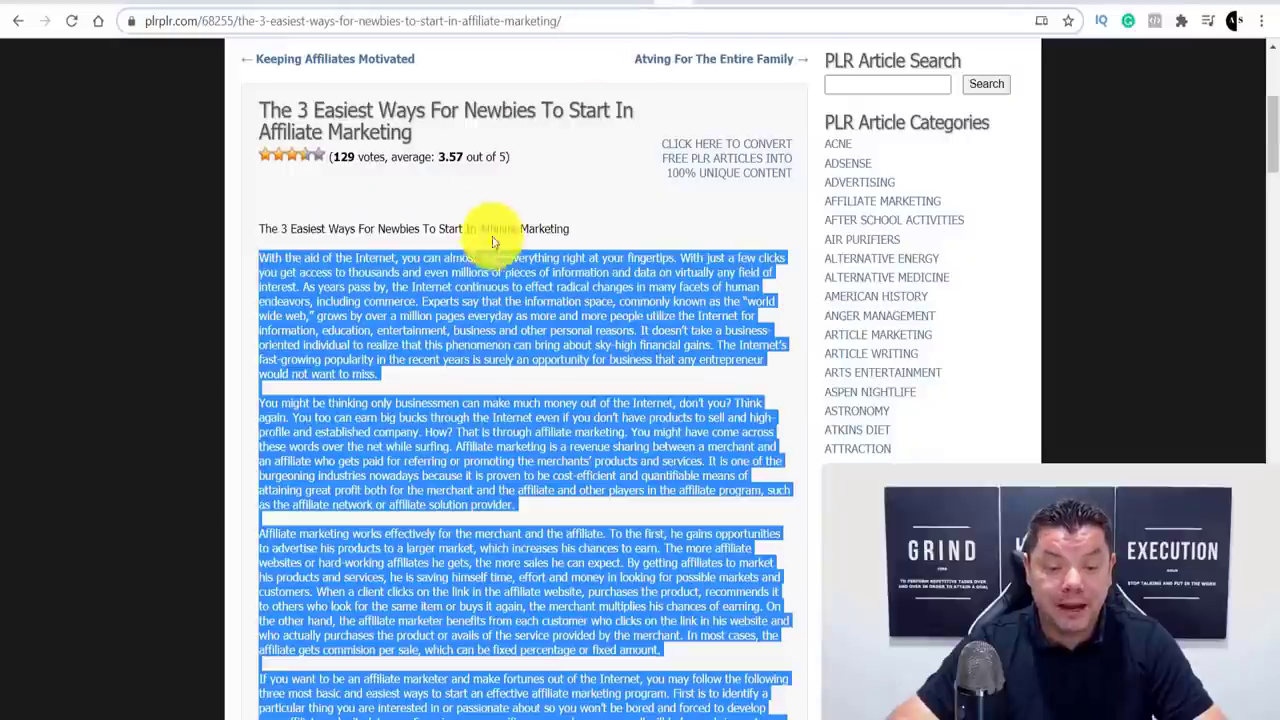
{"action": "left_click", "coordinate": [414, 225]}
{"action": "scroll", "coordinate": [349, 229], "scroll_direction": "up", "scroll_amount": 3}
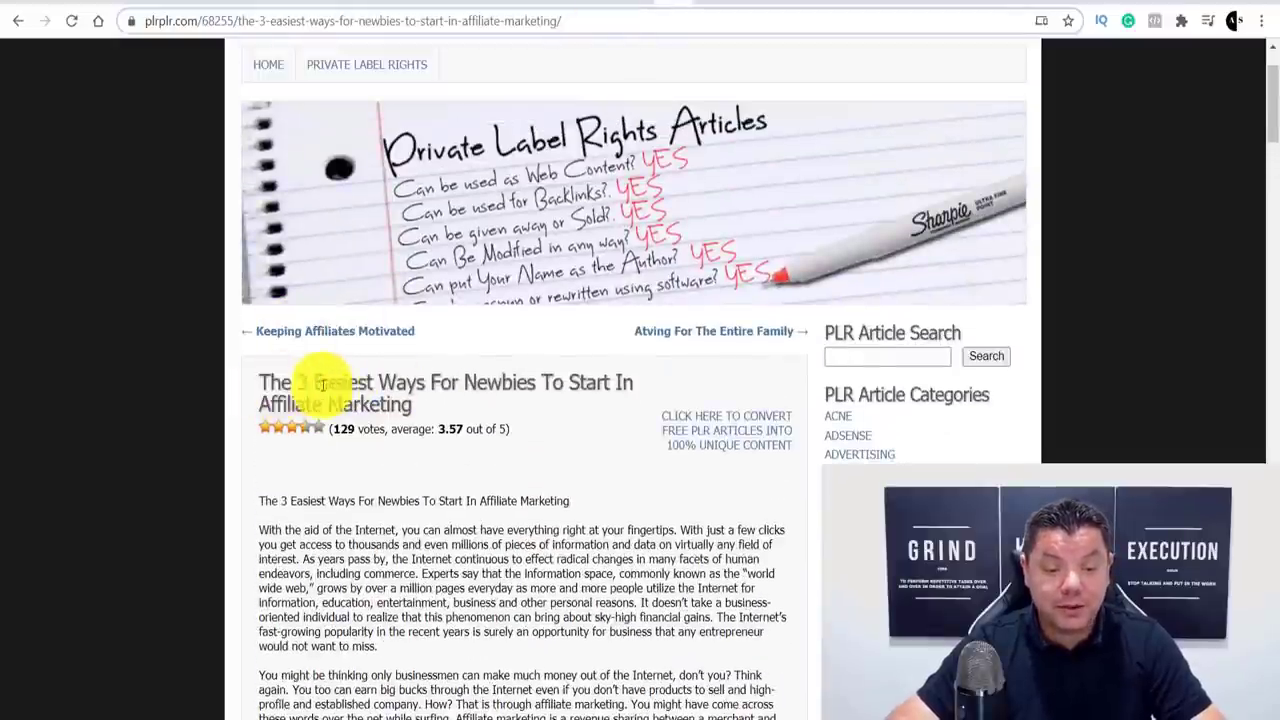
{"action": "scroll", "coordinate": [484, 398], "scroll_direction": "down", "scroll_amount": 1}
{"action": "scroll", "coordinate": [484, 398], "scroll_direction": "down", "scroll_amount": 1}
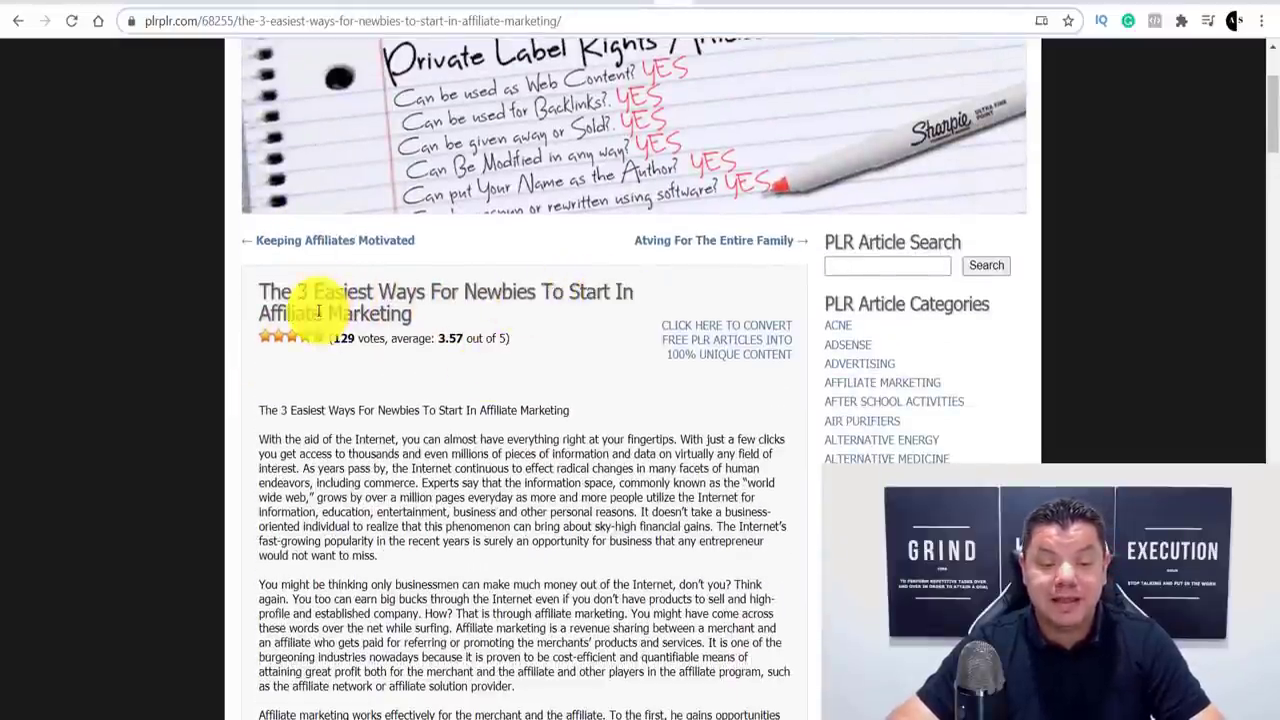
{"action": "scroll", "coordinate": [420, 341], "scroll_direction": "down", "scroll_amount": 8}
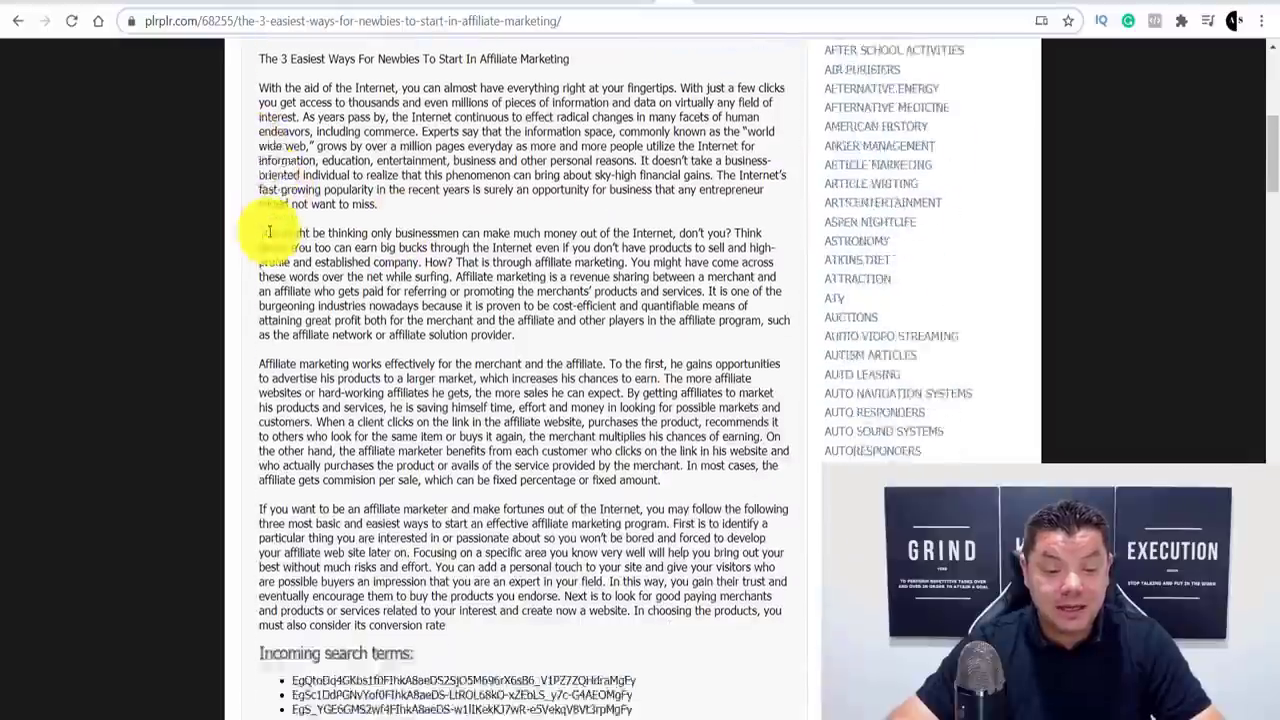
{"action": "scroll", "coordinate": [329, 271], "scroll_direction": "up", "scroll_amount": 3}
{"action": "scroll", "coordinate": [400, 292], "scroll_direction": "up", "scroll_amount": 5}
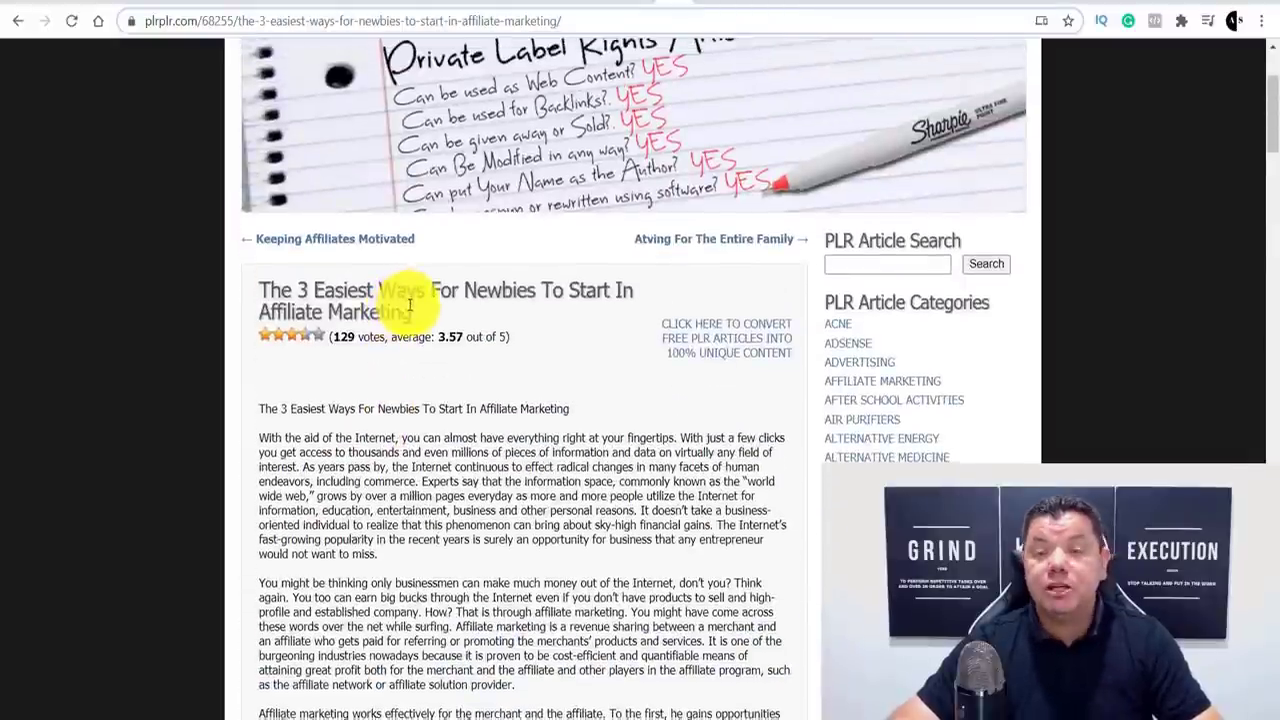
{"action": "scroll", "coordinate": [408, 294], "scroll_direction": "down", "scroll_amount": 1}
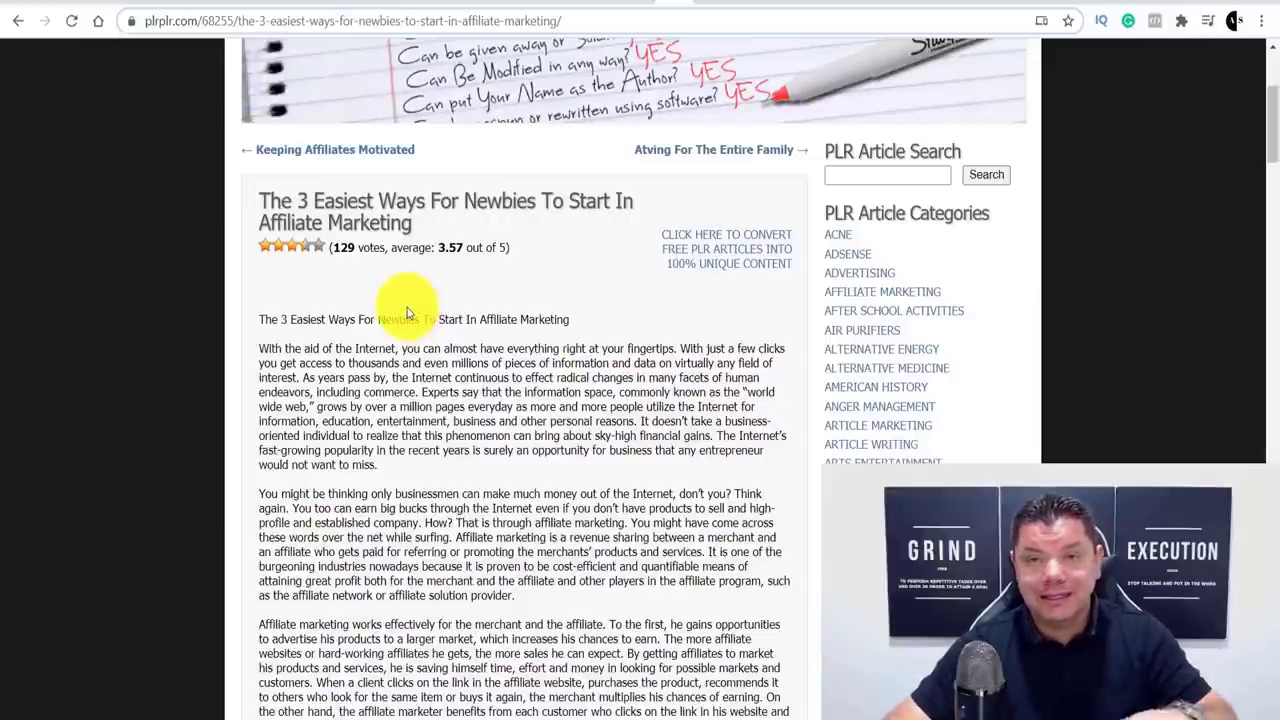
- Copy the PLR article's body text into the body of the new LinkedIn article
{"action": "scroll", "coordinate": [407, 313], "scroll_direction": "down", "scroll_amount": 5}
{"action": "left_click_drag", "start_coordinate": [446, 436], "coordinate": [266, 261]}
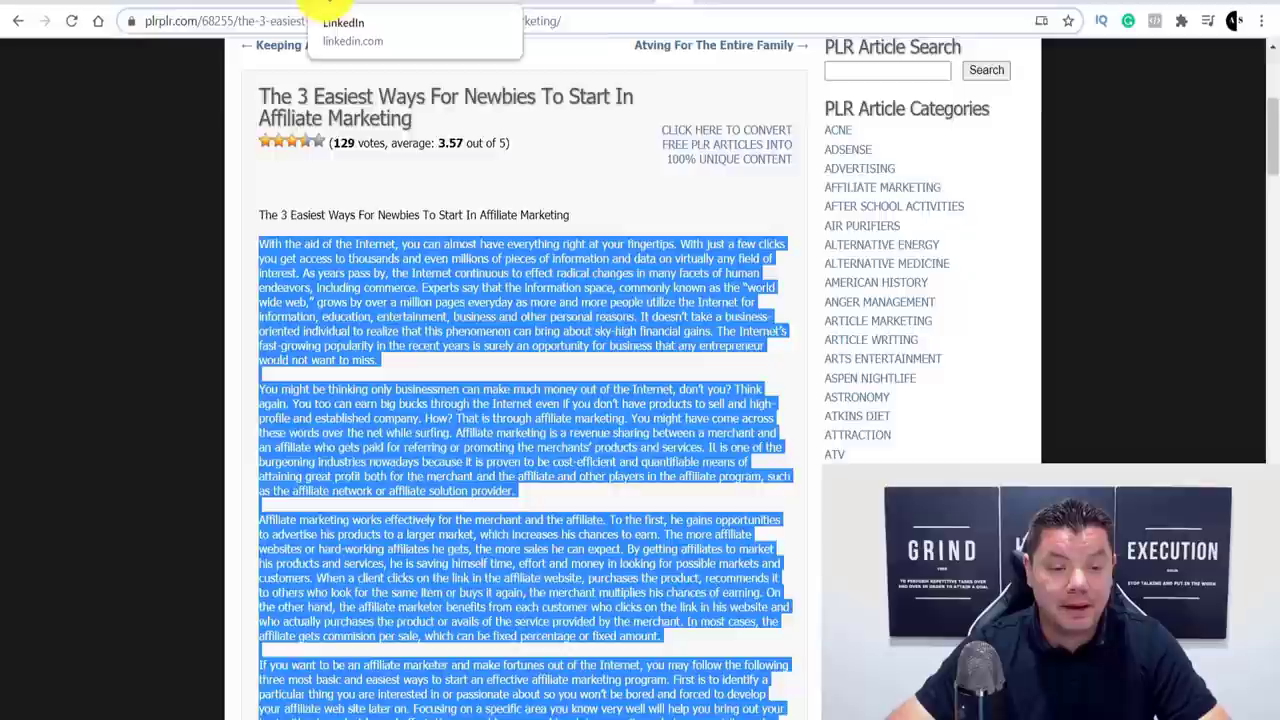
{"action": "left_click", "coordinate": [330, 6]}
{"action": "left_click", "coordinate": [339, 477]}
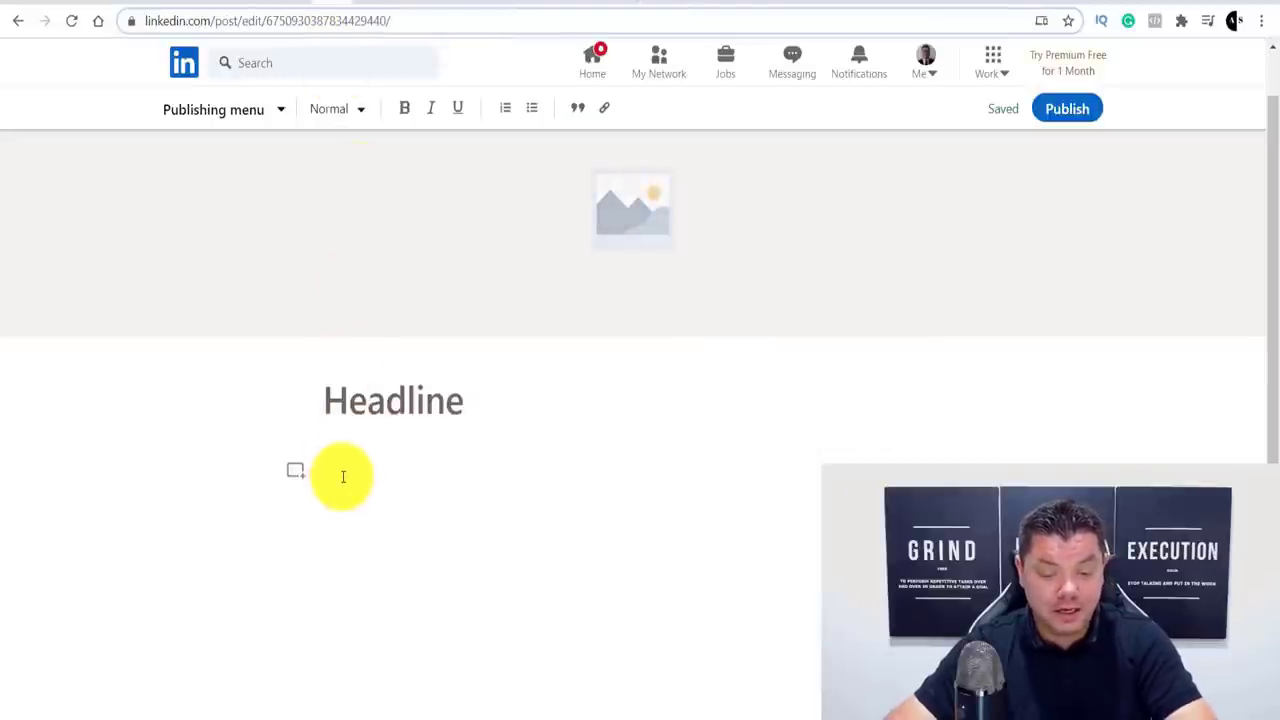
{"action": "key", "text": "ctrl+v"}
{"action": "scroll", "coordinate": [420, 450], "scroll_direction": "down", "scroll_amount": 6}
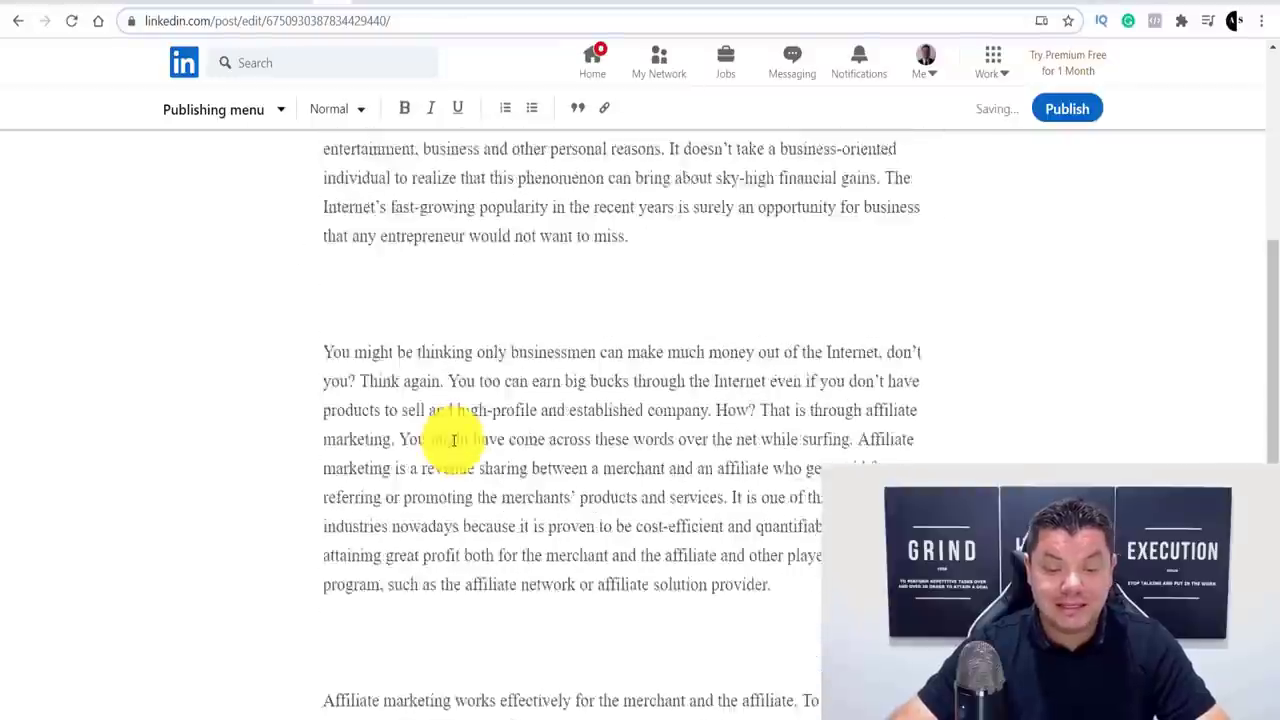
{"action": "scroll", "coordinate": [453, 440], "scroll_direction": "up", "scroll_amount": 6}
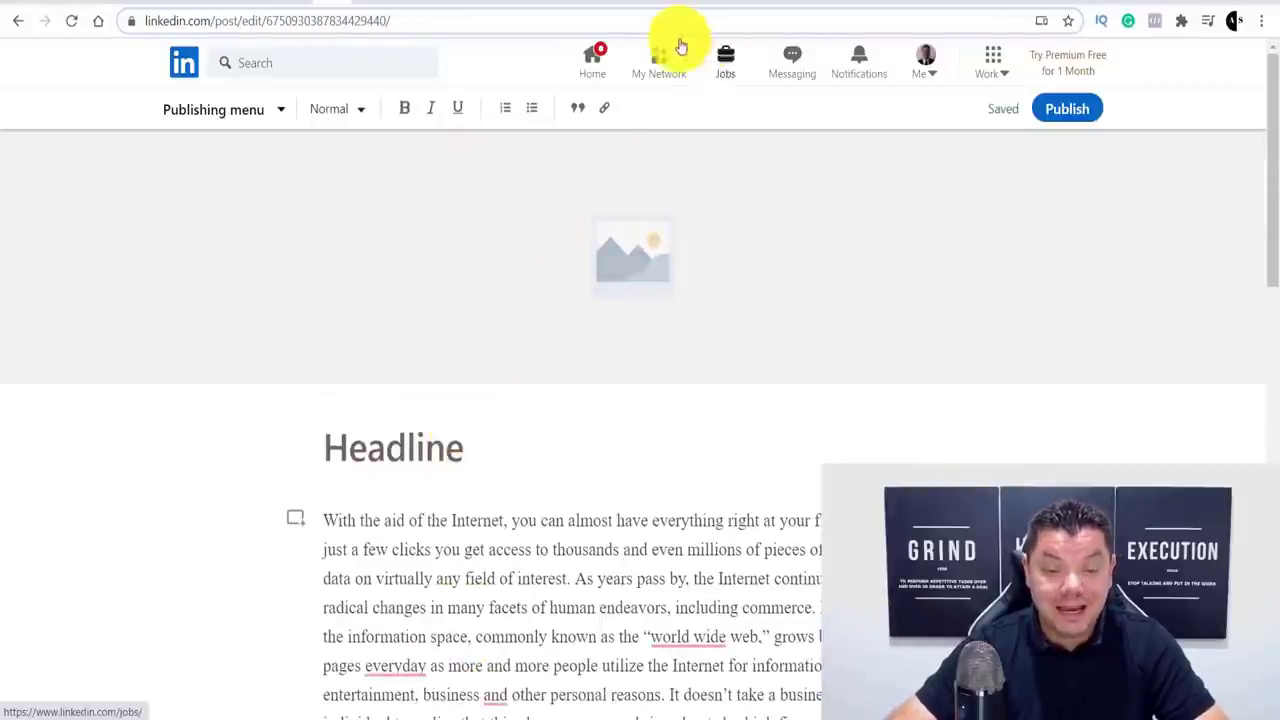
- Copy the title "The 3 Easiest Ways For Newbies To Start In Affiliate Marketing" from the PLR page into the LinkedIn article's headline
{"action": "left_click", "coordinate": [657, 6]}
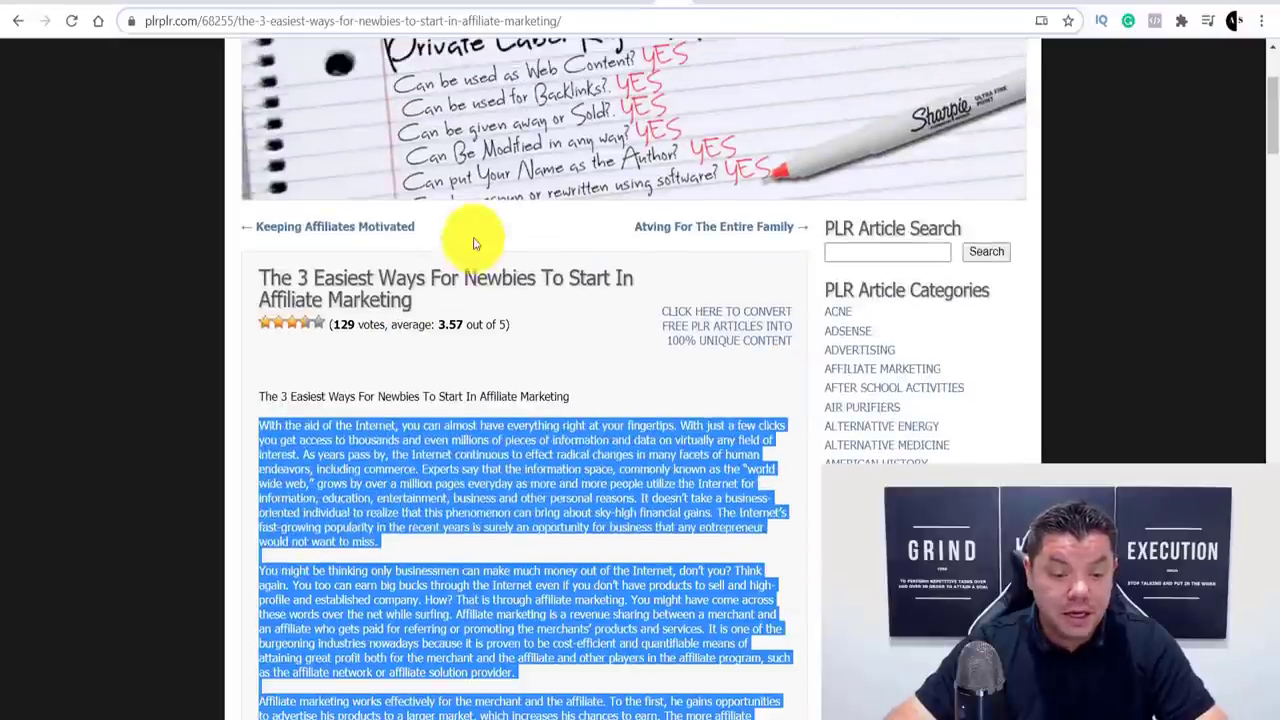
{"action": "left_click", "coordinate": [551, 389]}
{"action": "left_click_drag", "start_coordinate": [571, 396], "coordinate": [260, 400]}
{"action": "key", "text": "ctrl+c"}
{"action": "left_click", "coordinate": [310, 7]}
{"action": "left_click", "coordinate": [386, 445]}
{"action": "key", "text": "ctrl+v"}
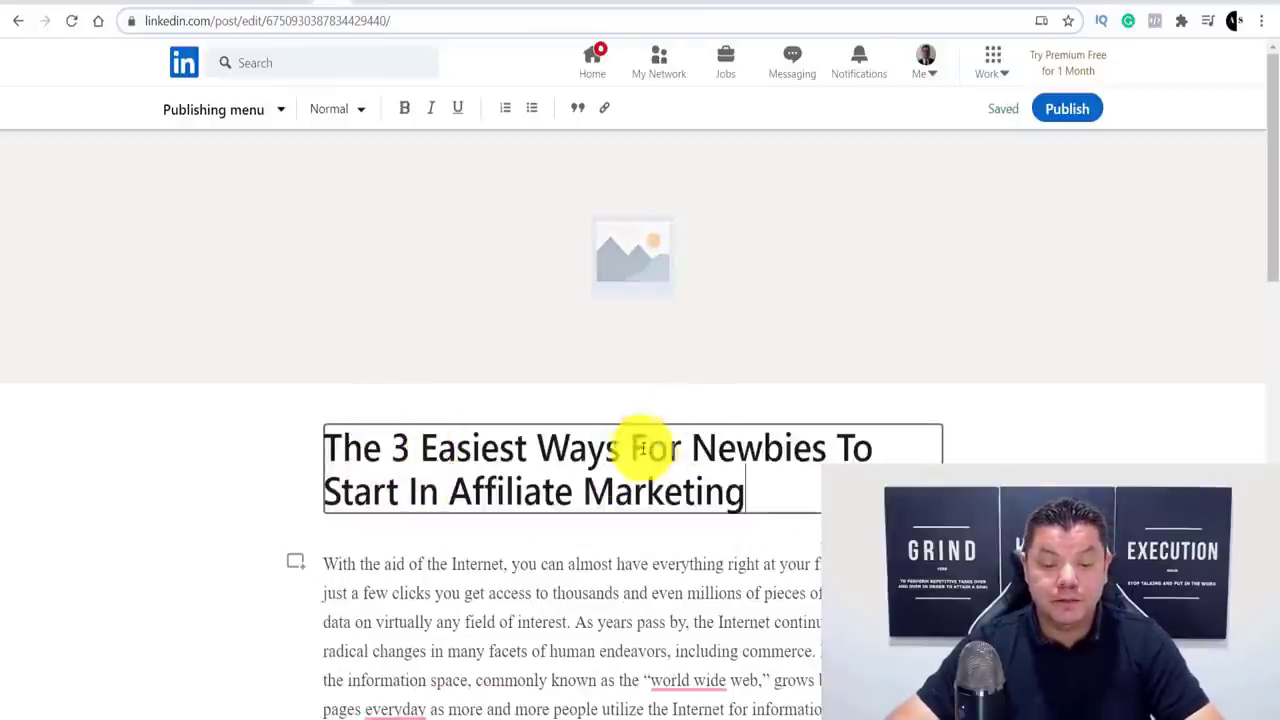
- Add the hashtags #affiliatemarketing #Makemoneyonline on a new line below the last paragraph of the LinkedIn article
{"action": "scroll", "coordinate": [675, 467], "scroll_direction": "down", "scroll_amount": 2}
{"action": "scroll", "coordinate": [678, 467], "scroll_direction": "down", "scroll_amount": 10}
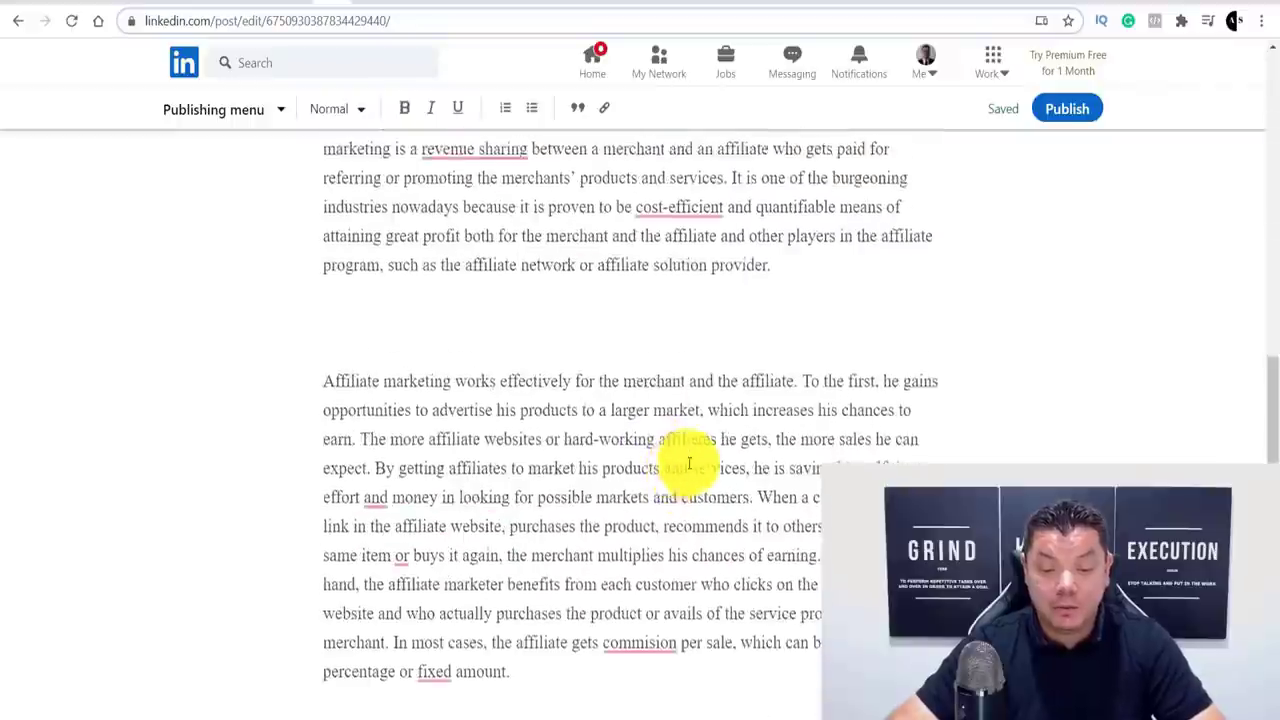
{"action": "left_click", "coordinate": [787, 683]}
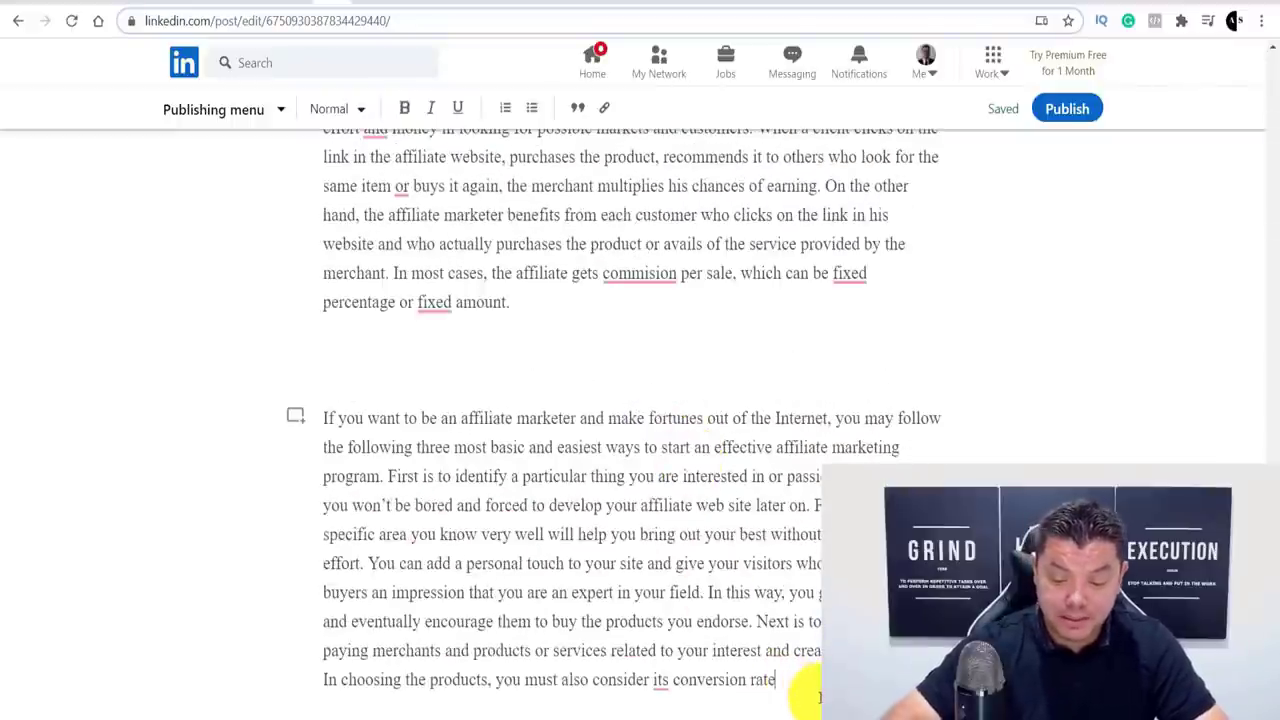
{"action": "key", "text": "Return"}
{"action": "key", "text": "Return"}
{"action": "key", "text": "Return"}
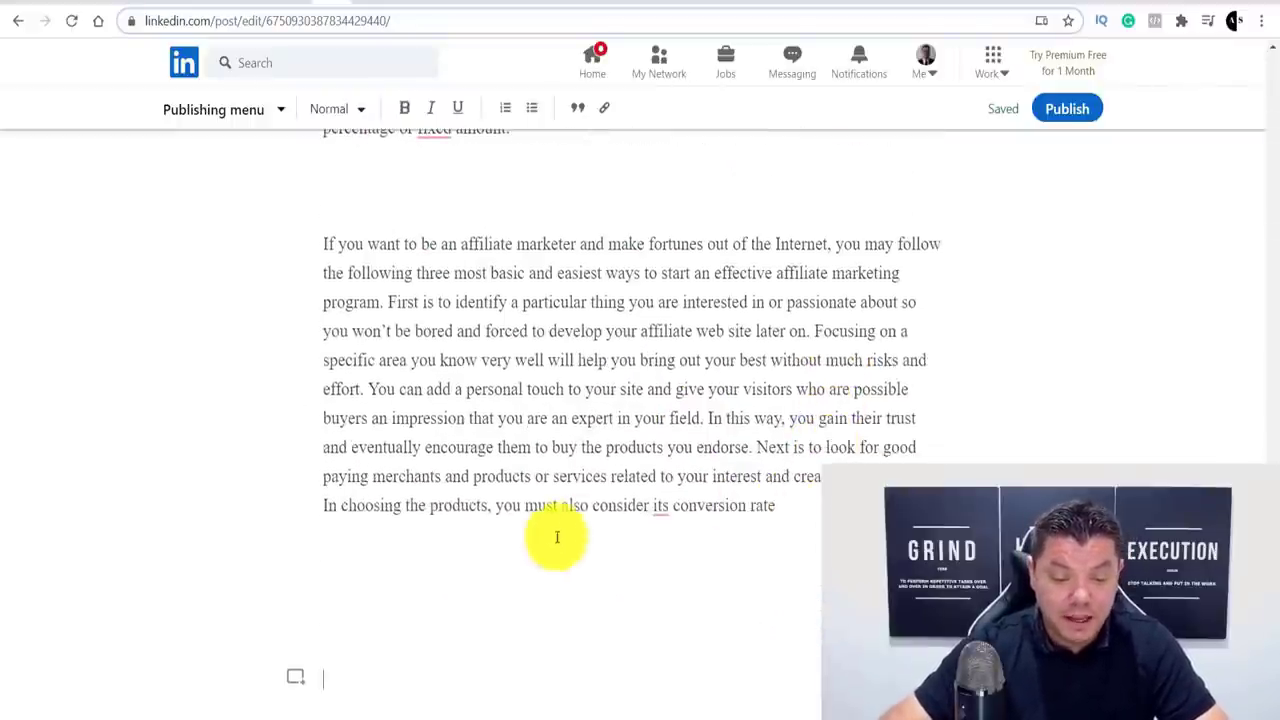
{"action": "scroll", "coordinate": [456, 633], "scroll_direction": "up", "scroll_amount": 1}
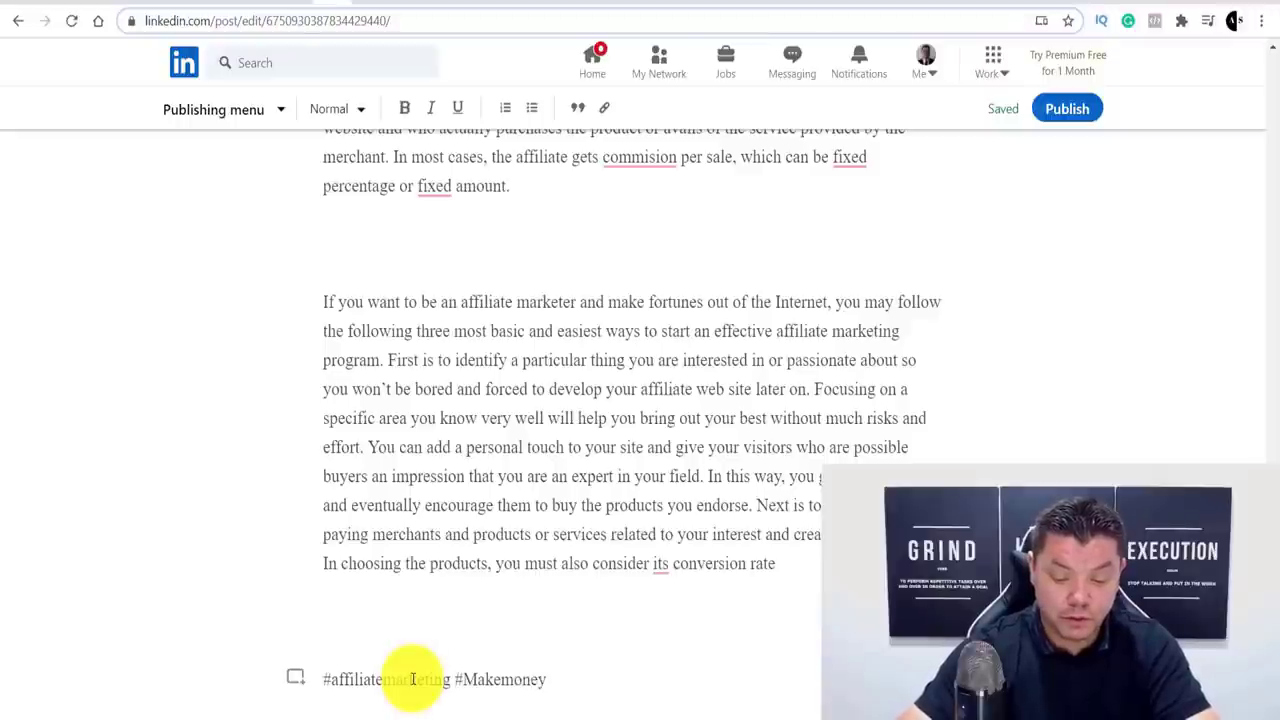
{"action": "type", "text": "e"}
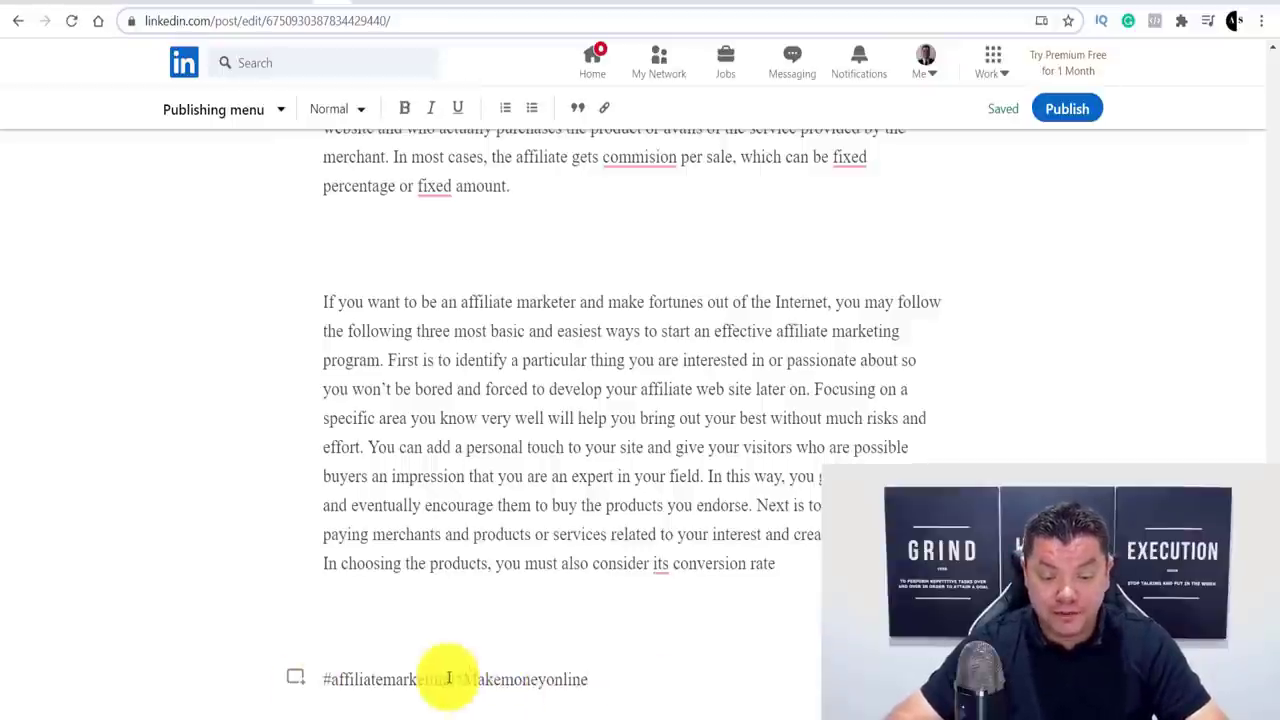
- Insert the line "Click here and get started with affiliate marketing >>> LINK" beneath the article's first paragraph
{"action": "scroll", "coordinate": [566, 646], "scroll_direction": "up", "scroll_amount": 5}
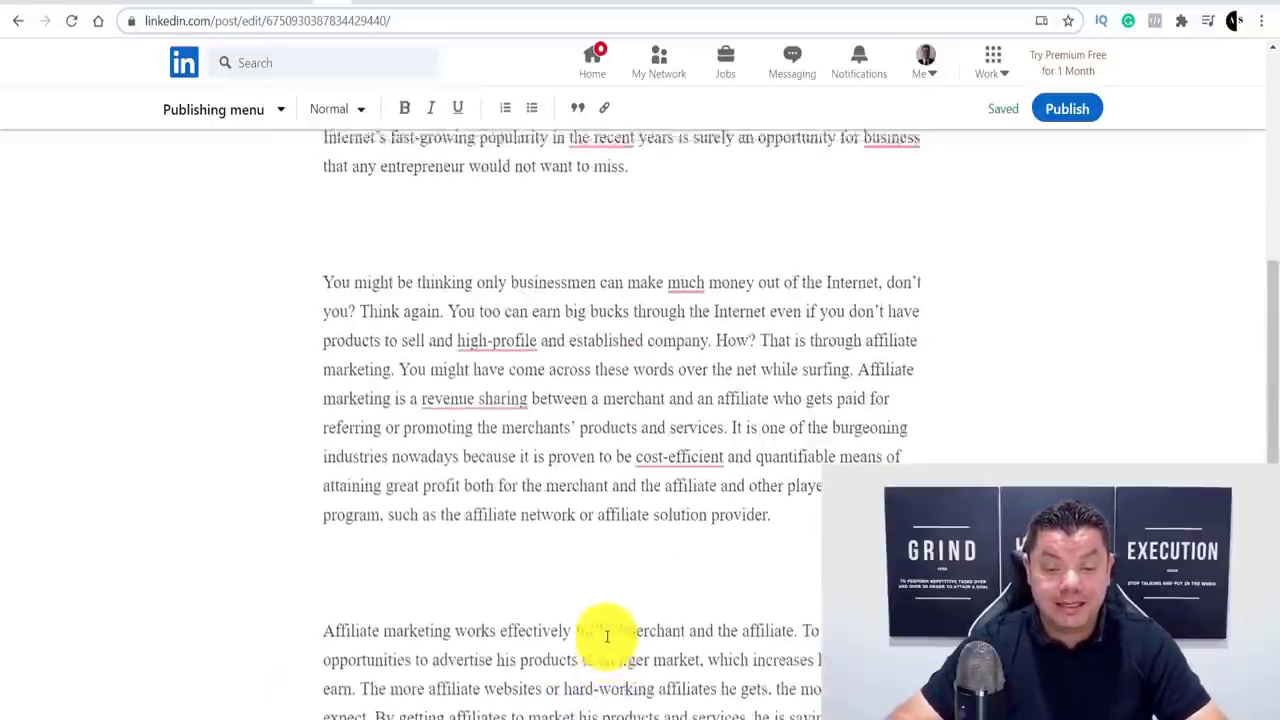
{"action": "scroll", "coordinate": [607, 637], "scroll_direction": "up", "scroll_amount": 6}
{"action": "scroll", "coordinate": [609, 629], "scroll_direction": "down", "scroll_amount": 3}
{"action": "left_click", "coordinate": [530, 515]}
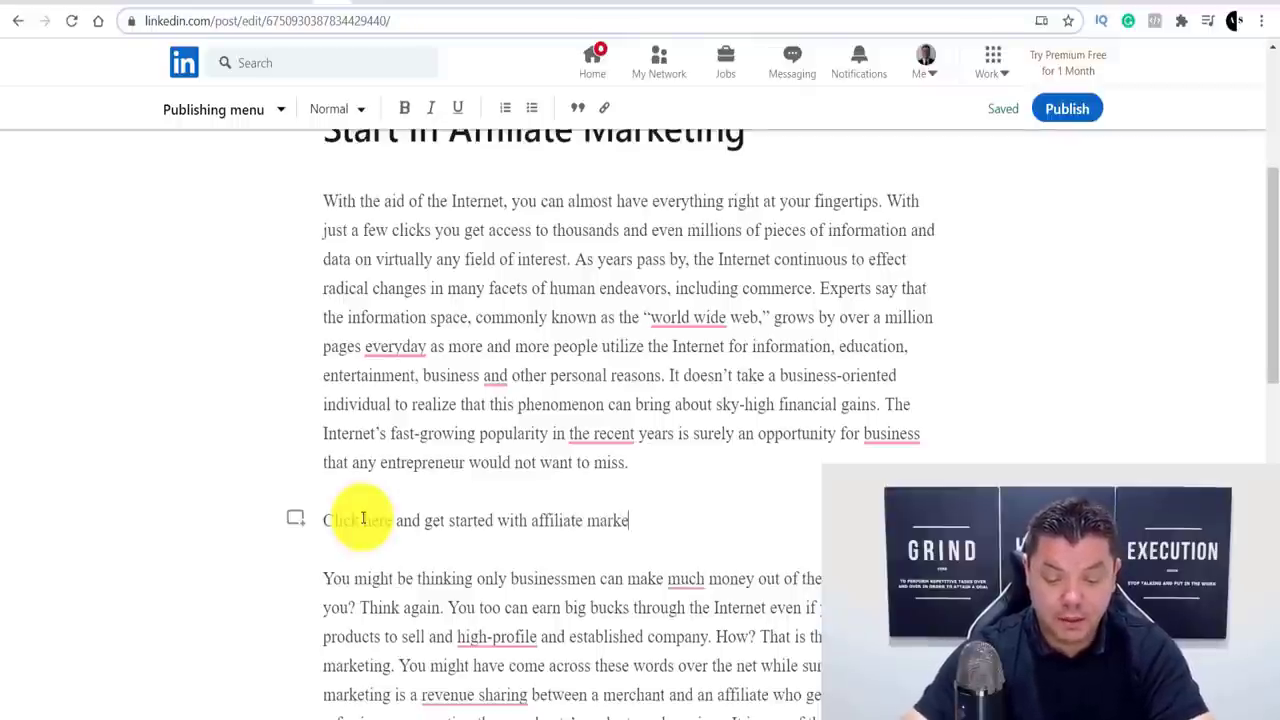
{"action": "type", "text": "g >>>"}
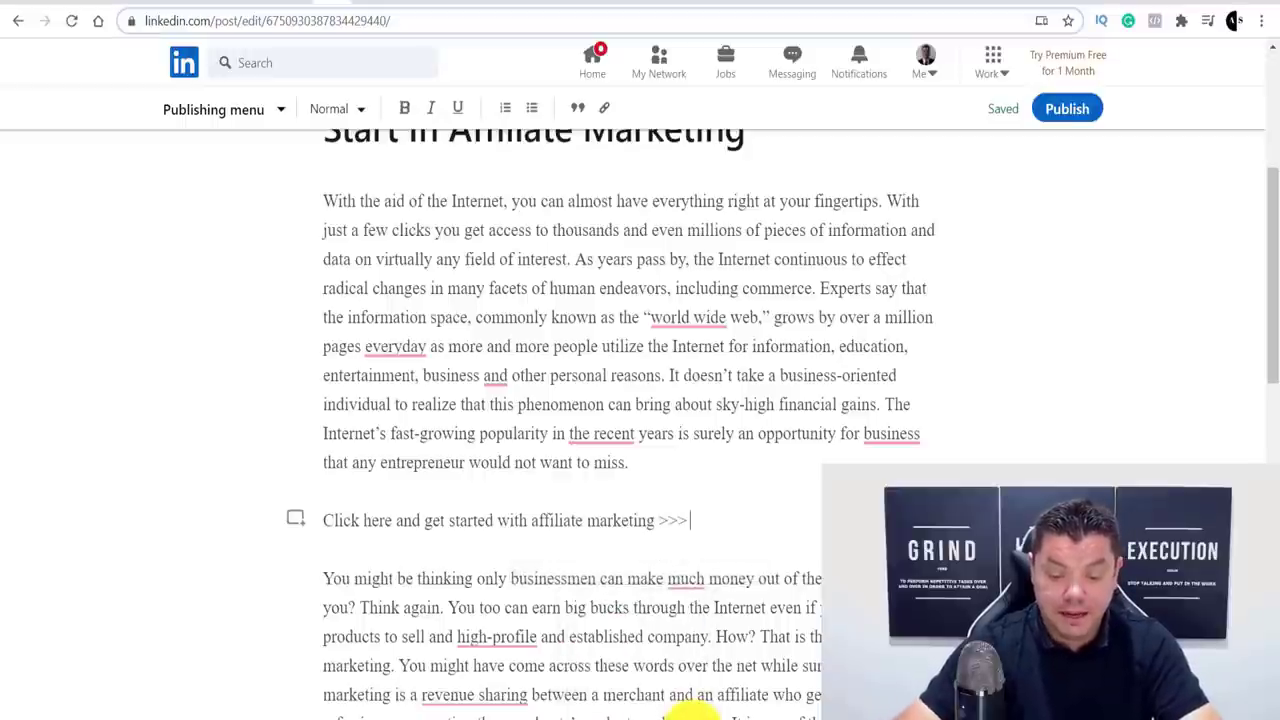
{"action": "type", "text": " LINK"}
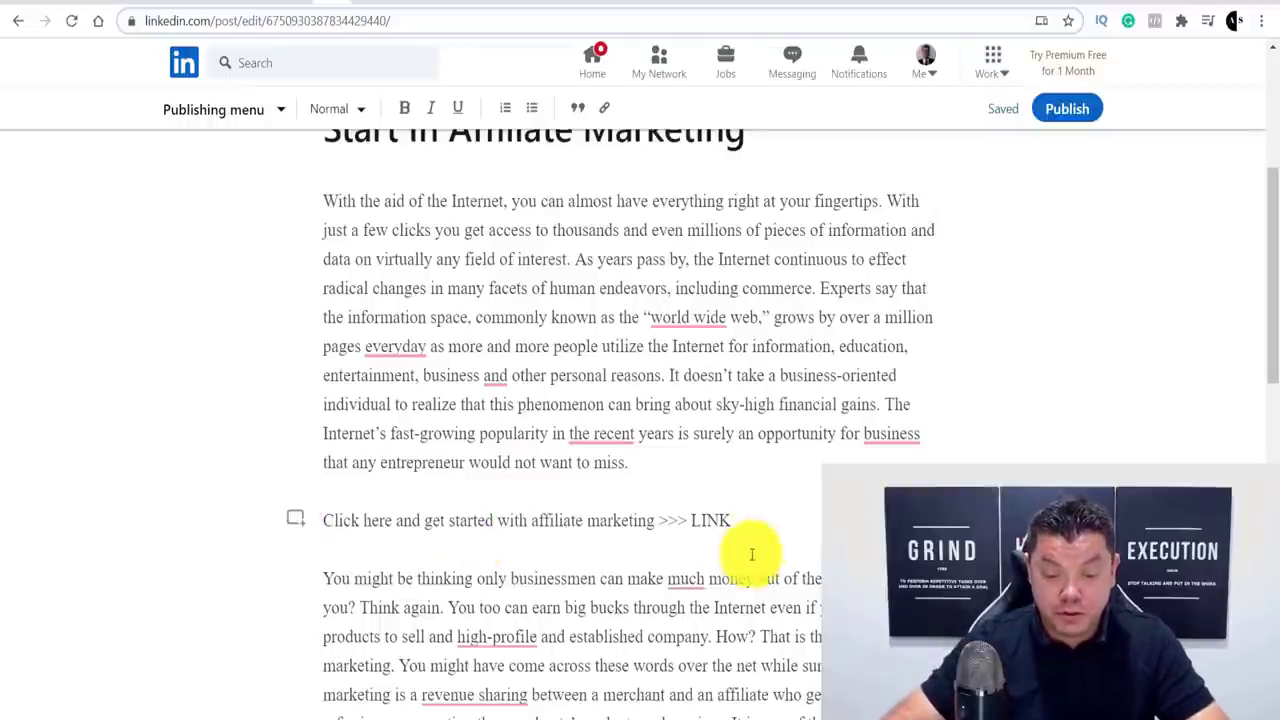
- Copy the call-to-action line into the gap above the paragraph beginning "If you want to be an affiliate marketer" and review the article
{"action": "left_click_drag", "start_coordinate": [736, 521], "coordinate": [326, 532]}
{"action": "key", "text": "ctrl+c"}
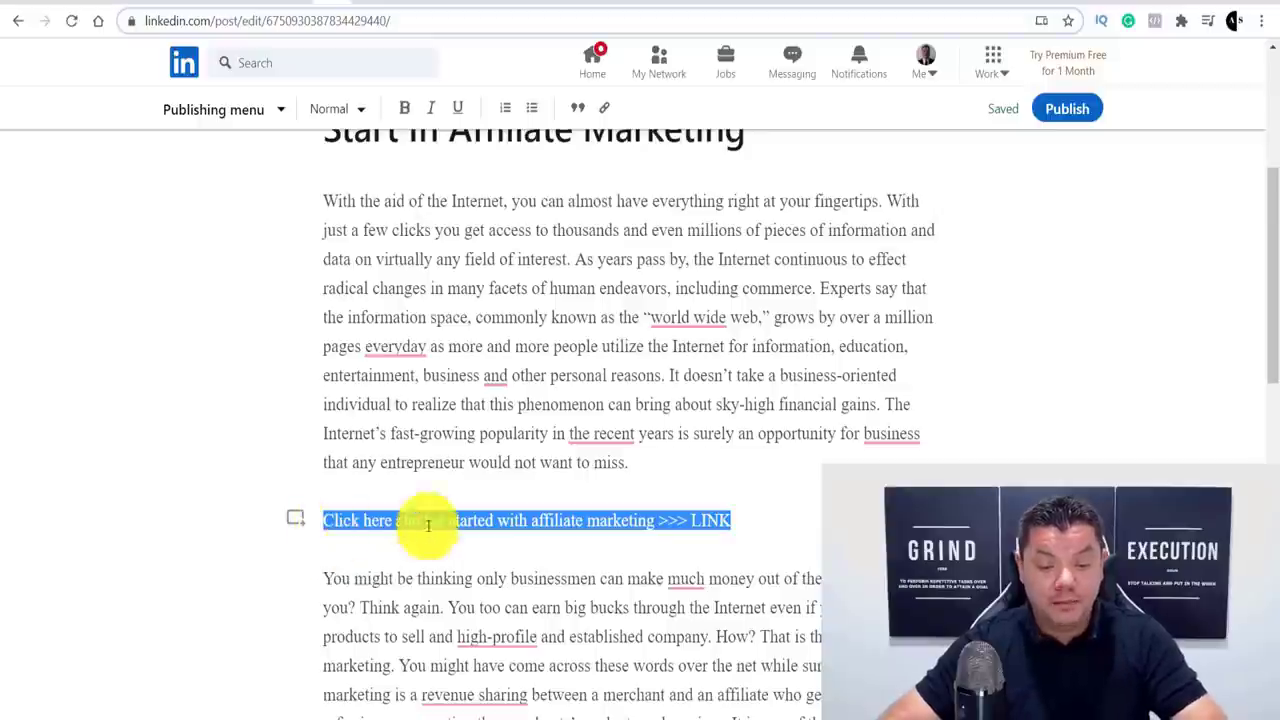
{"action": "scroll", "coordinate": [529, 537], "scroll_direction": "down", "scroll_amount": 7}
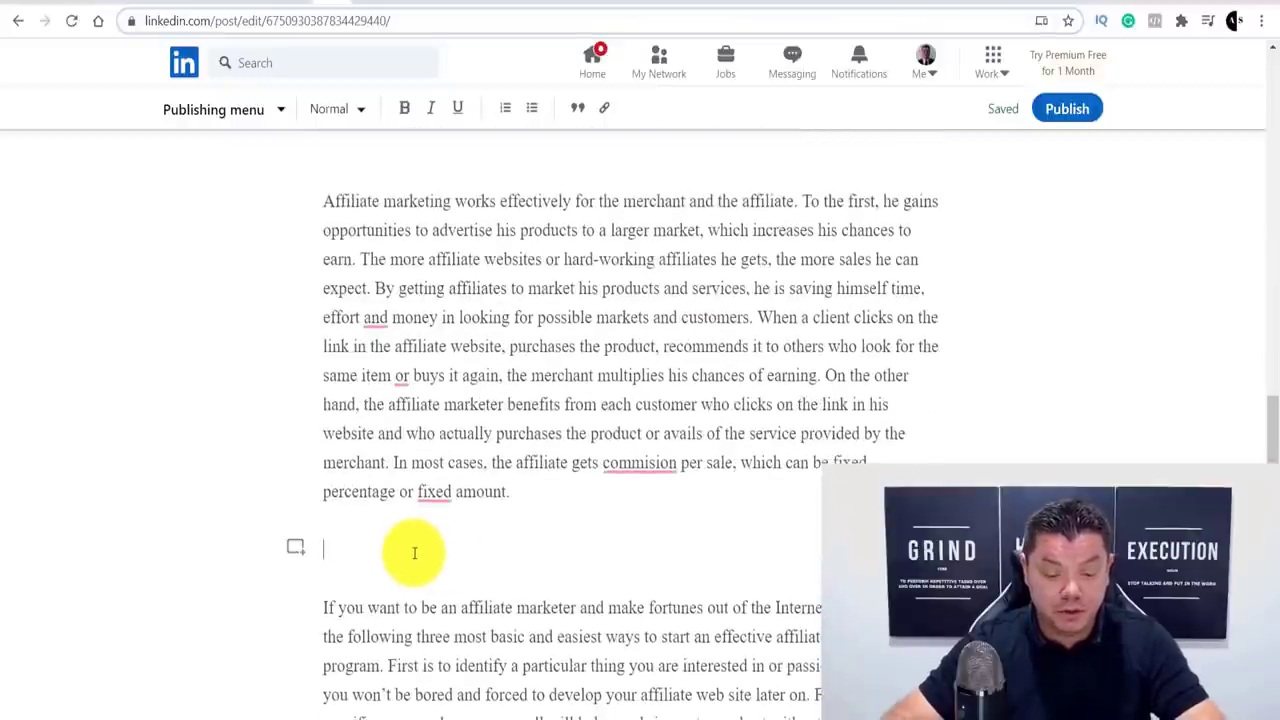
{"action": "key", "text": "ctrl+v"}
{"action": "scroll", "coordinate": [418, 562], "scroll_direction": "down", "scroll_amount": 3}
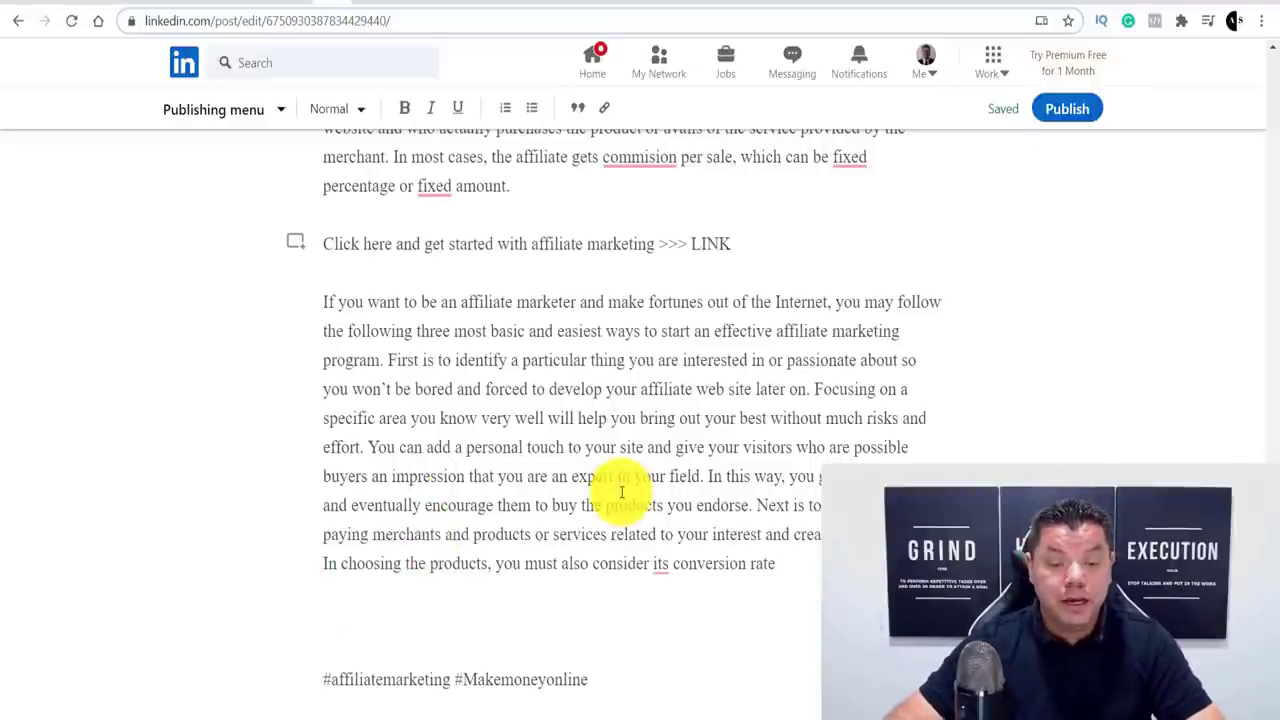
{"action": "scroll", "coordinate": [610, 480], "scroll_direction": "up", "scroll_amount": 10}
{"action": "scroll", "coordinate": [571, 440], "scroll_direction": "up", "scroll_amount": 5}
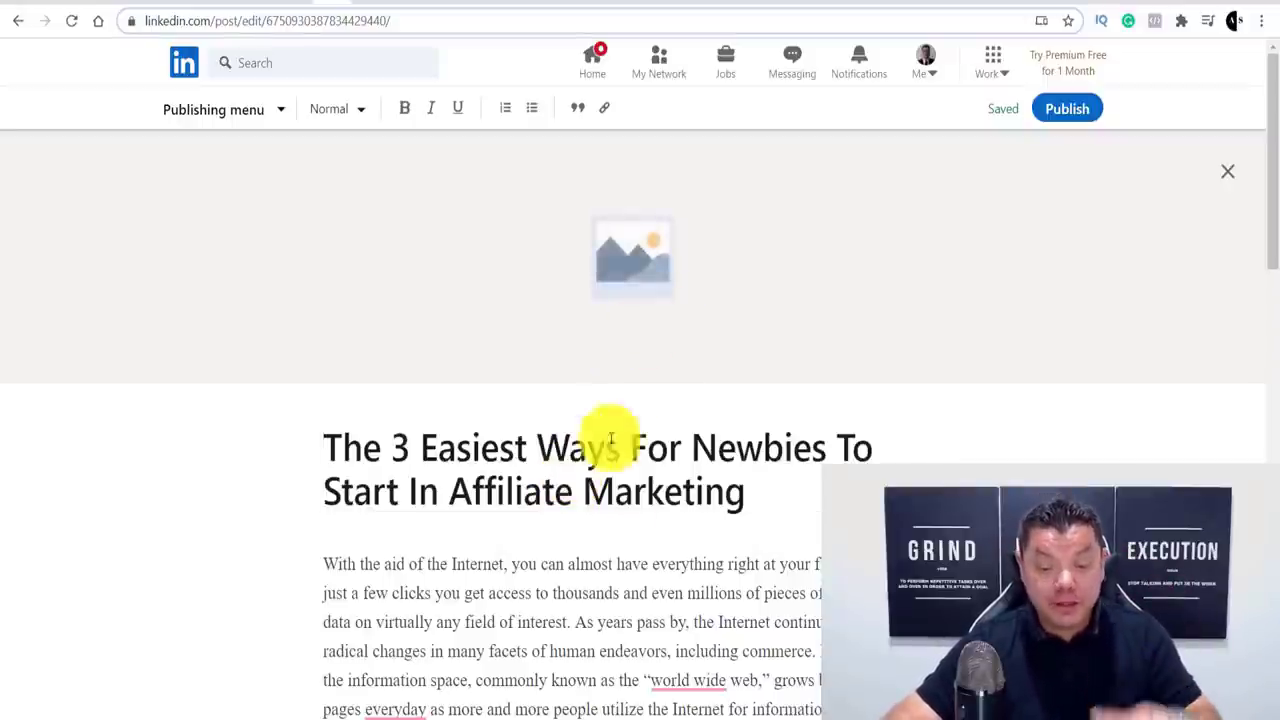
{"action": "scroll", "coordinate": [651, 531], "scroll_direction": "down", "scroll_amount": 4}
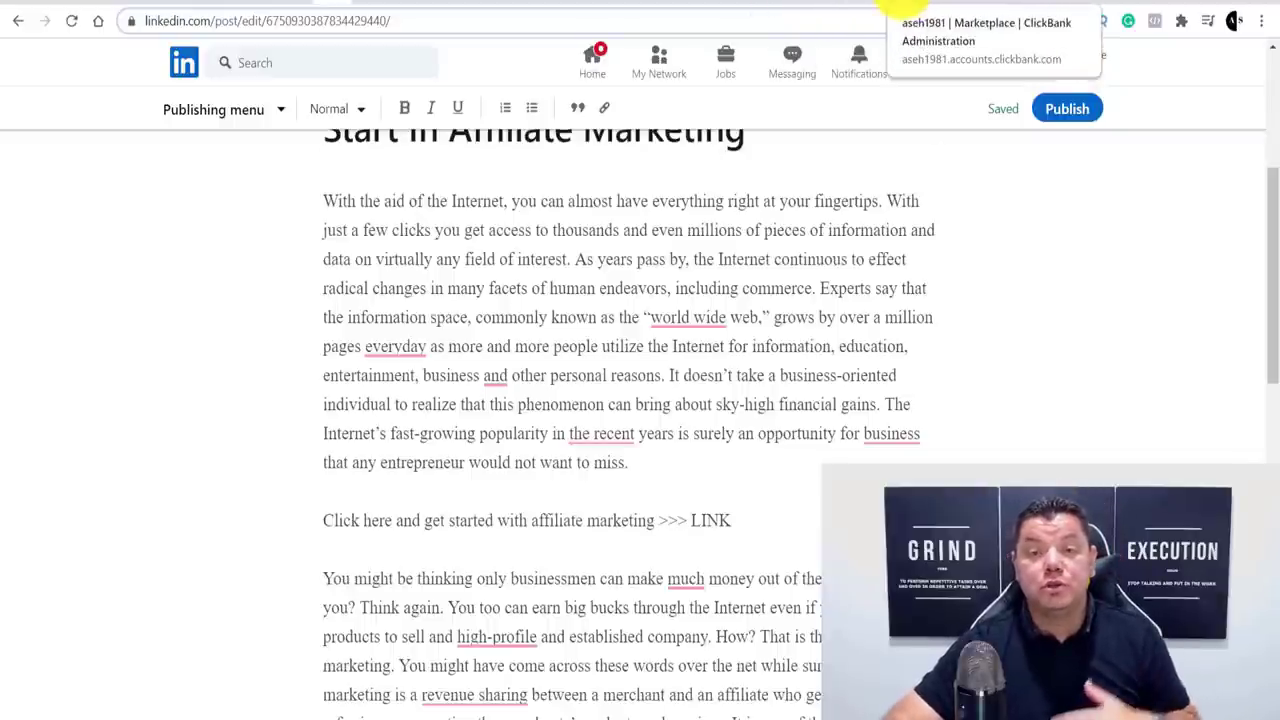
- Open clickbank.com in a new browser tab and look over its free sign-up form
{"action": "left_click", "coordinate": [1112, 4]}
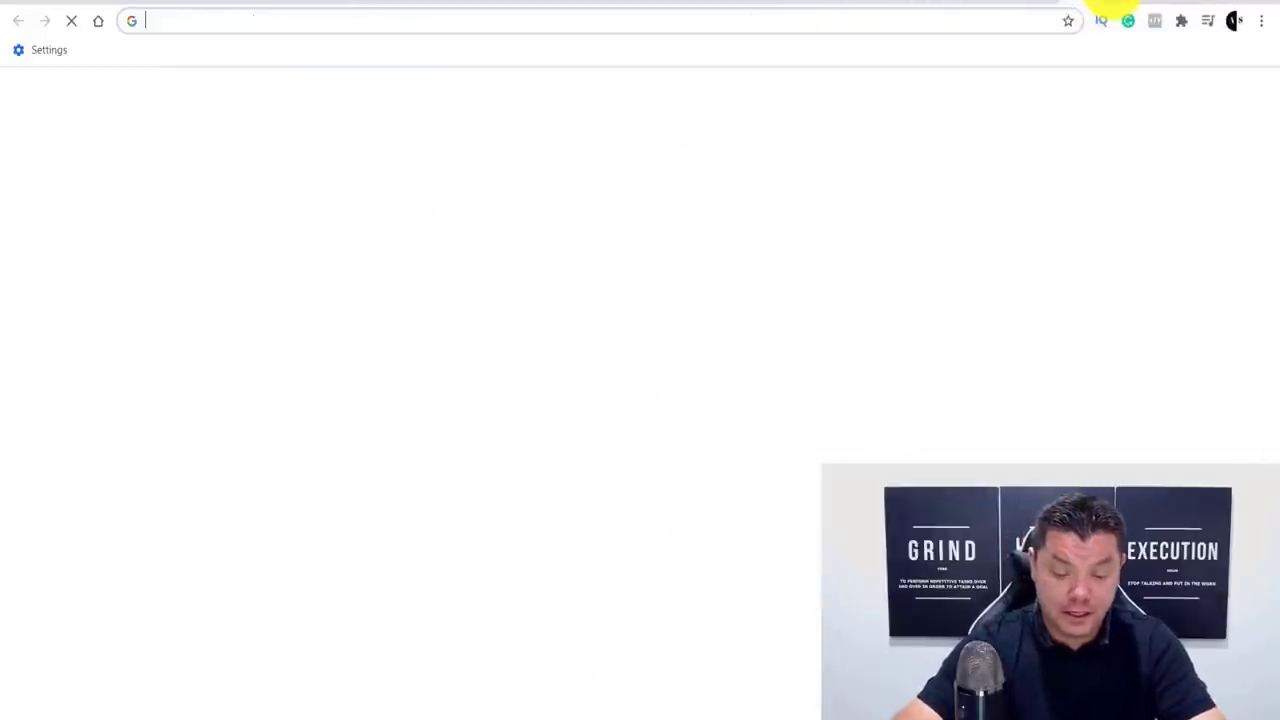
{"action": "type", "text": "clickbank"}
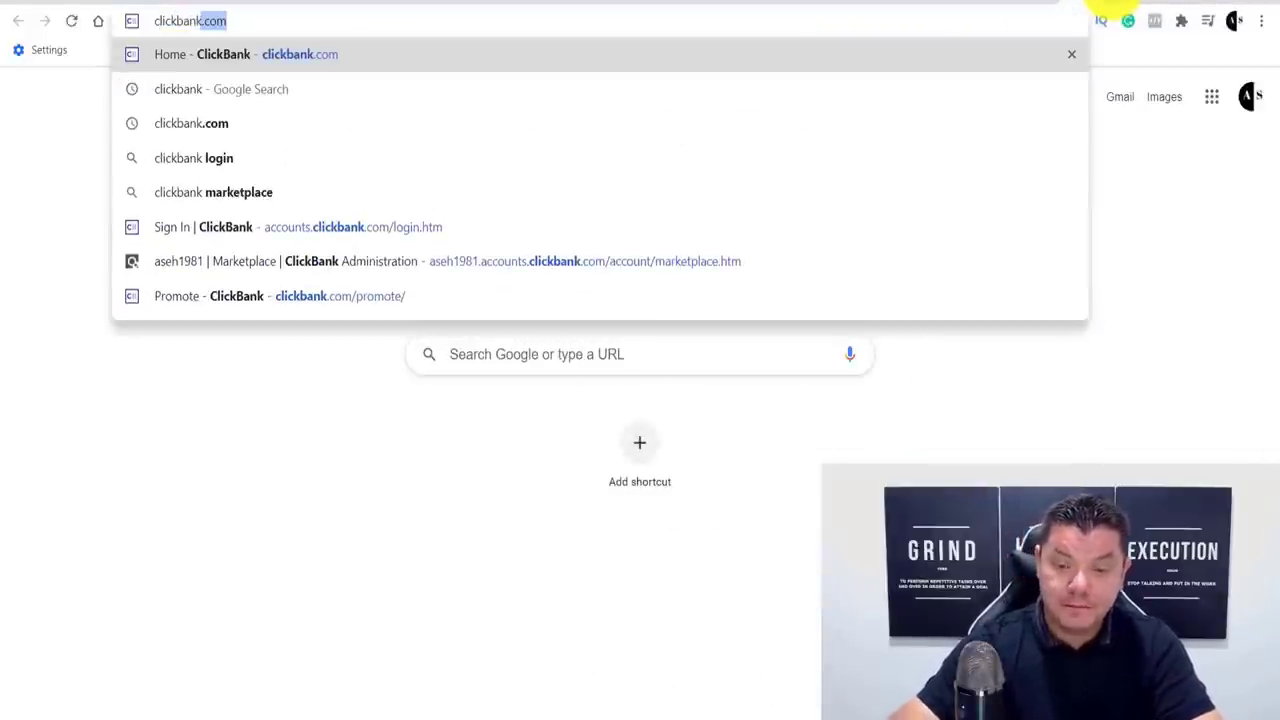
{"action": "key", "text": "Return"}
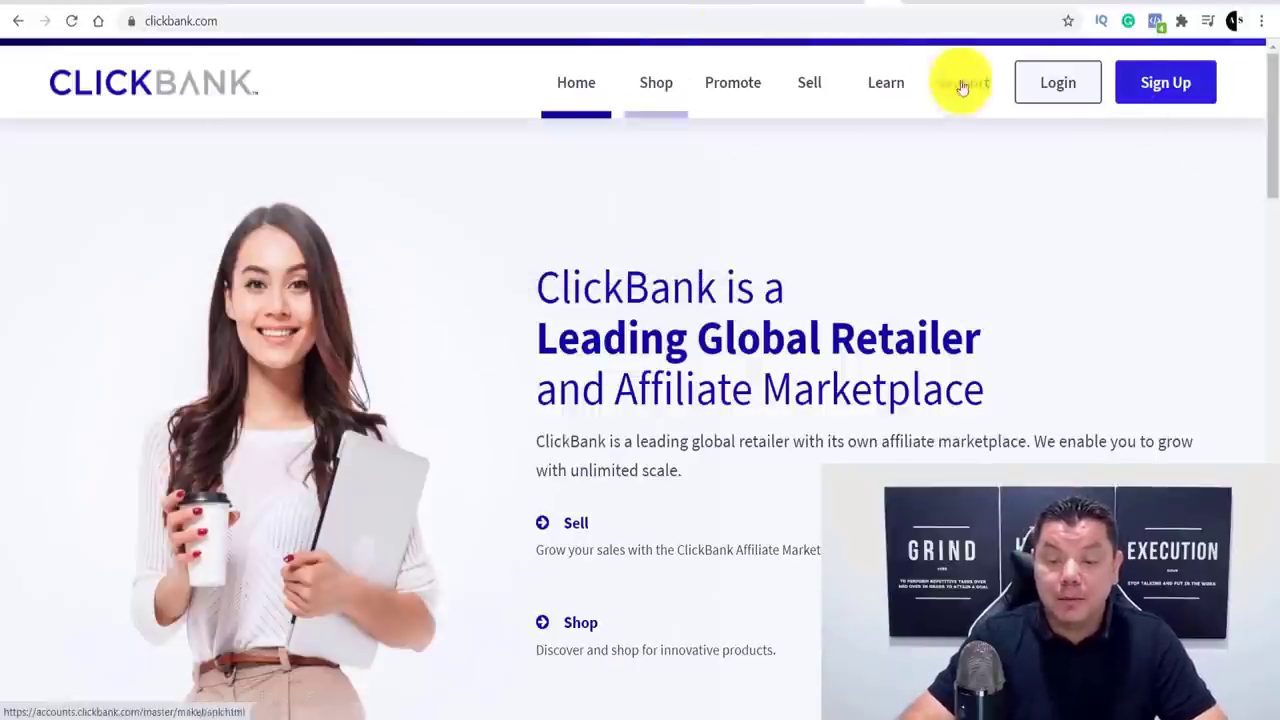
{"action": "left_click", "coordinate": [1175, 88]}
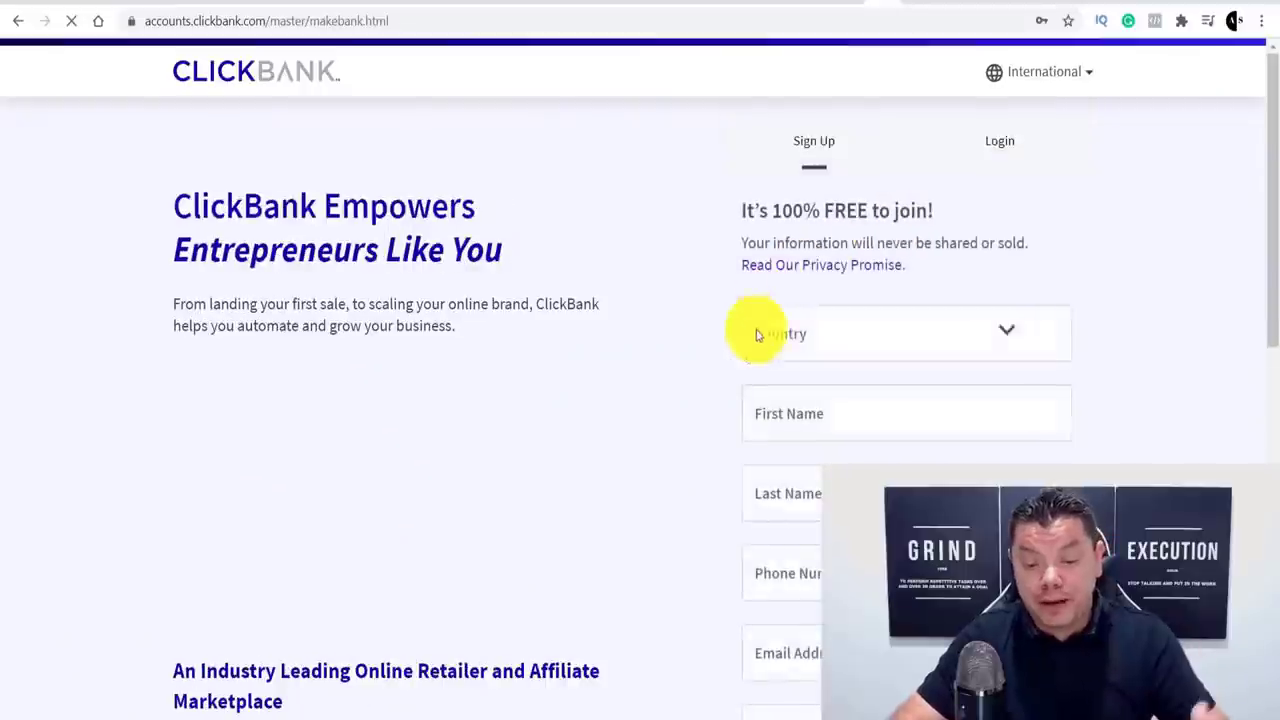
{"action": "scroll", "coordinate": [805, 411], "scroll_direction": "down", "scroll_amount": 3}
{"action": "scroll", "coordinate": [816, 400], "scroll_direction": "up", "scroll_amount": 3}
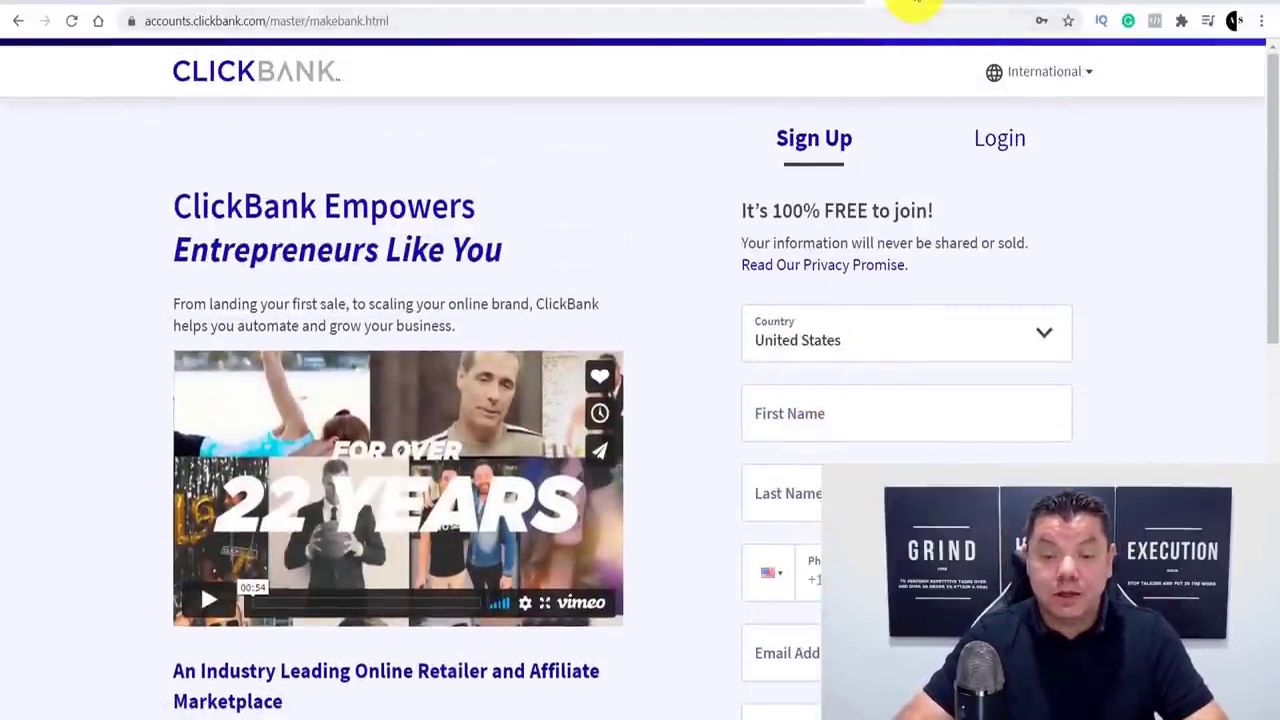
- Switch to the signed-in ClickBank marketplace and skim the E-business & E-marketing offers
{"action": "left_click", "coordinate": [908, 6]}
{"action": "scroll", "coordinate": [380, 286], "scroll_direction": "down", "scroll_amount": 7}
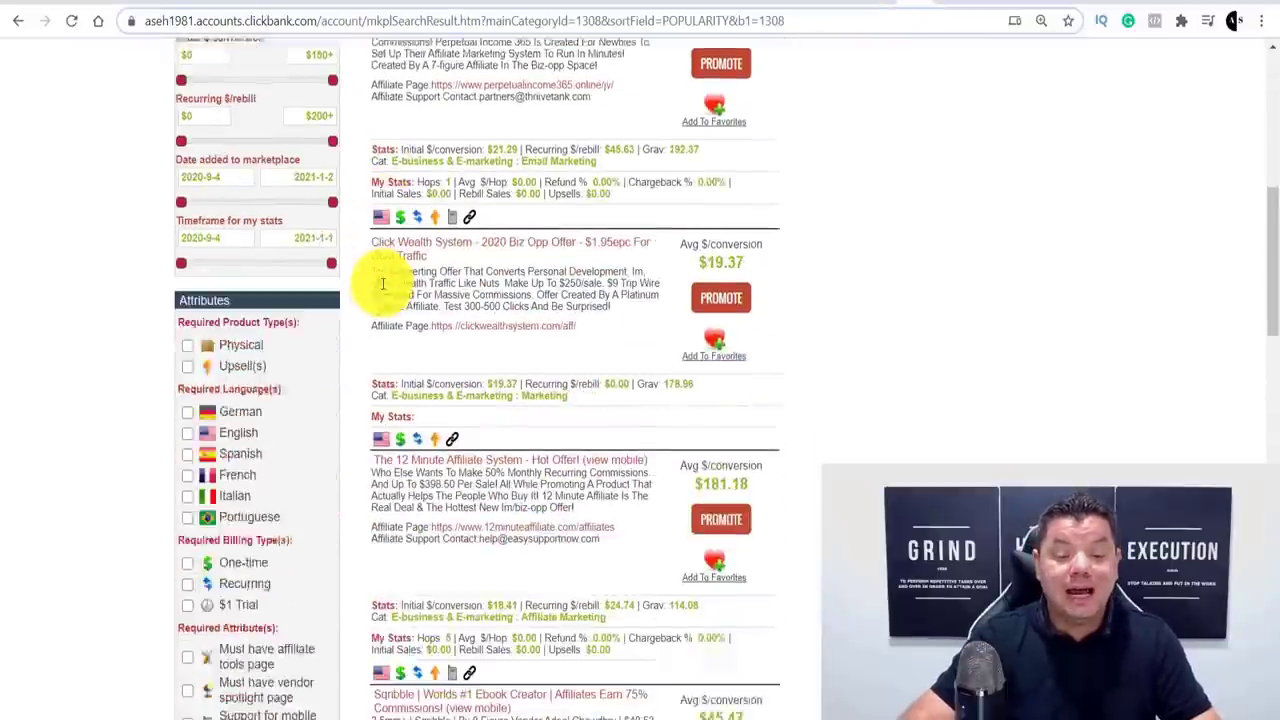
{"action": "scroll", "coordinate": [392, 300], "scroll_direction": "up", "scroll_amount": 3}
{"action": "scroll", "coordinate": [394, 299], "scroll_direction": "up", "scroll_amount": 5}
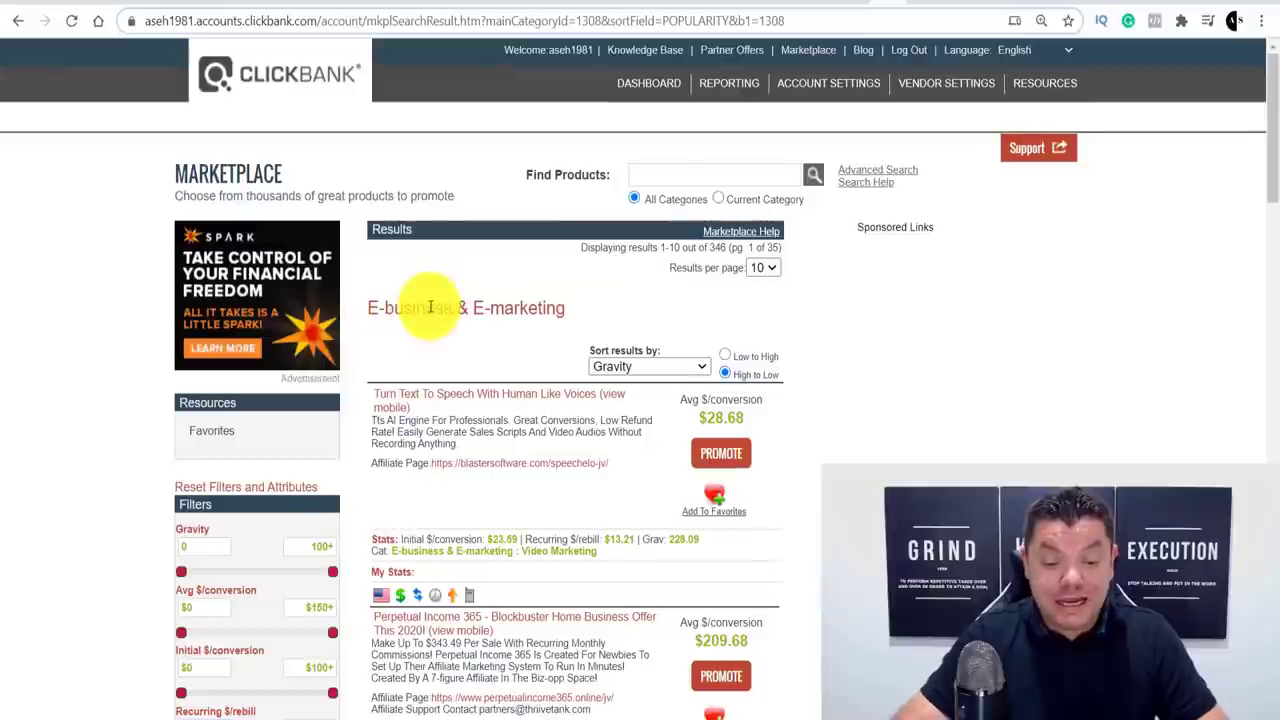
- Go to the ClickBank Marketplace main page and browse the full list of product categories
{"action": "left_click", "coordinate": [808, 49]}
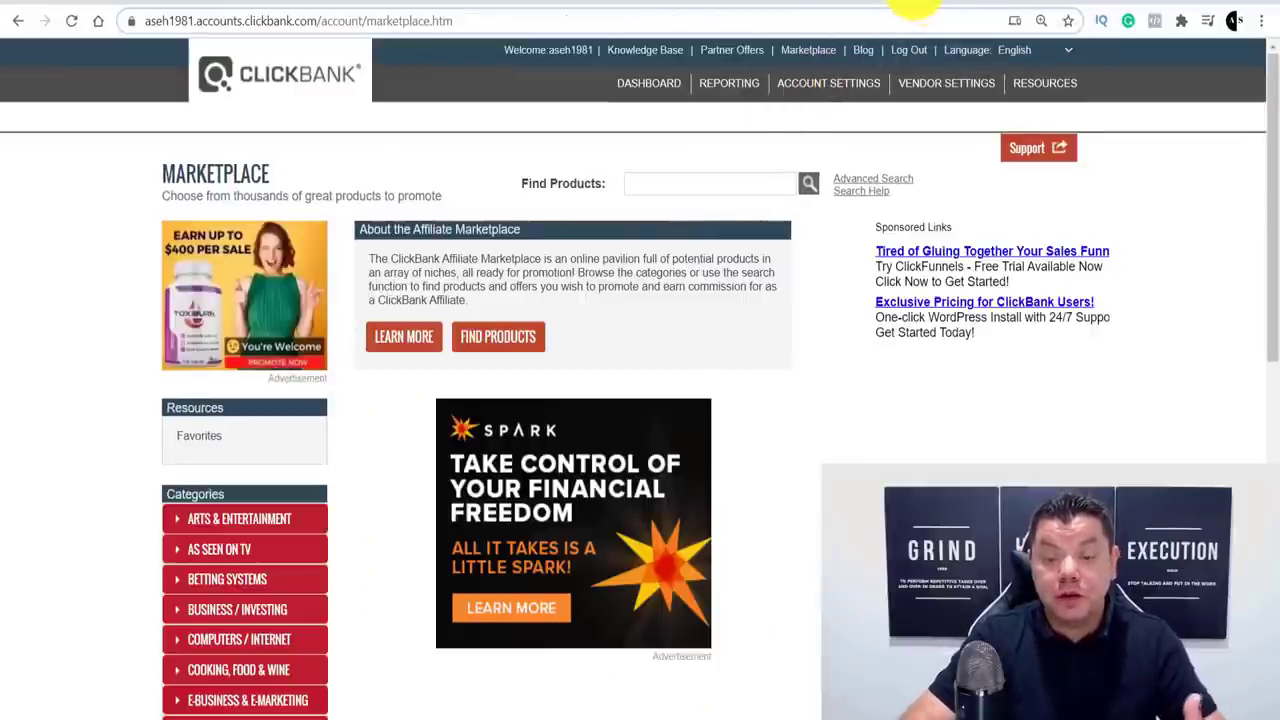
{"action": "scroll", "coordinate": [163, 309], "scroll_direction": "down", "scroll_amount": 3}
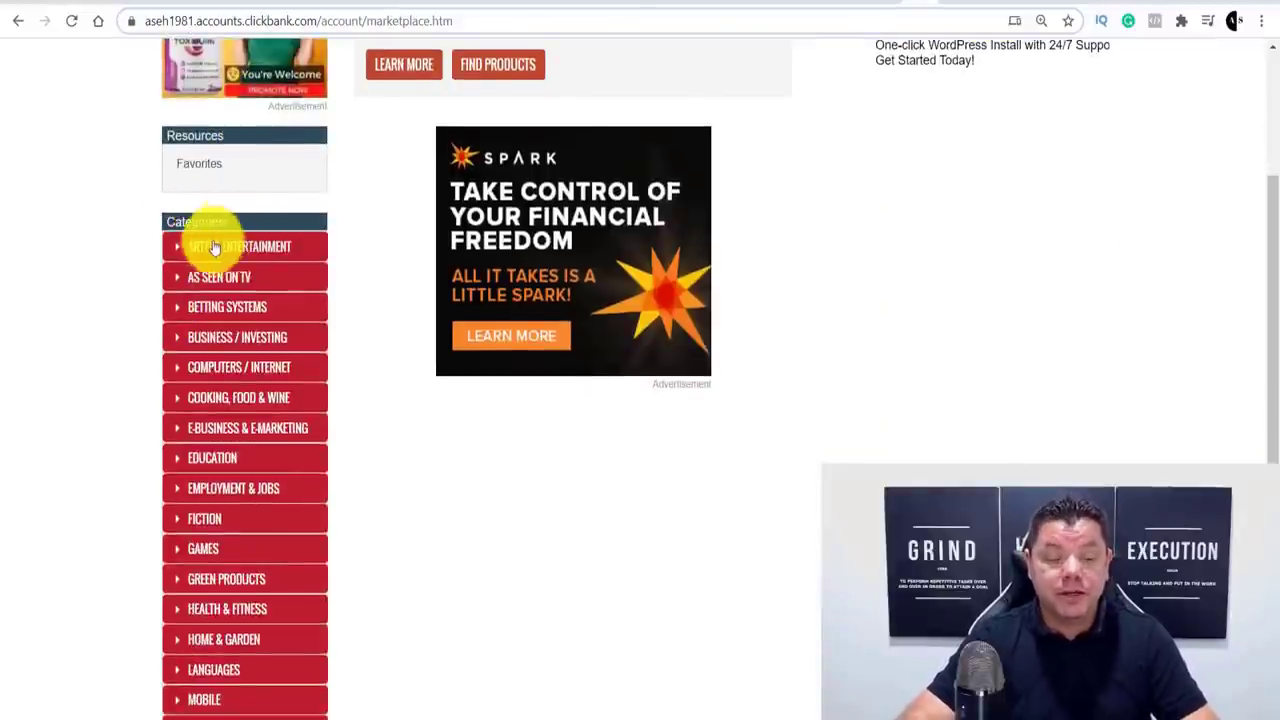
{"action": "scroll", "coordinate": [200, 223], "scroll_direction": "down", "scroll_amount": 3}
{"action": "scroll", "coordinate": [183, 171], "scroll_direction": "up", "scroll_amount": 3}
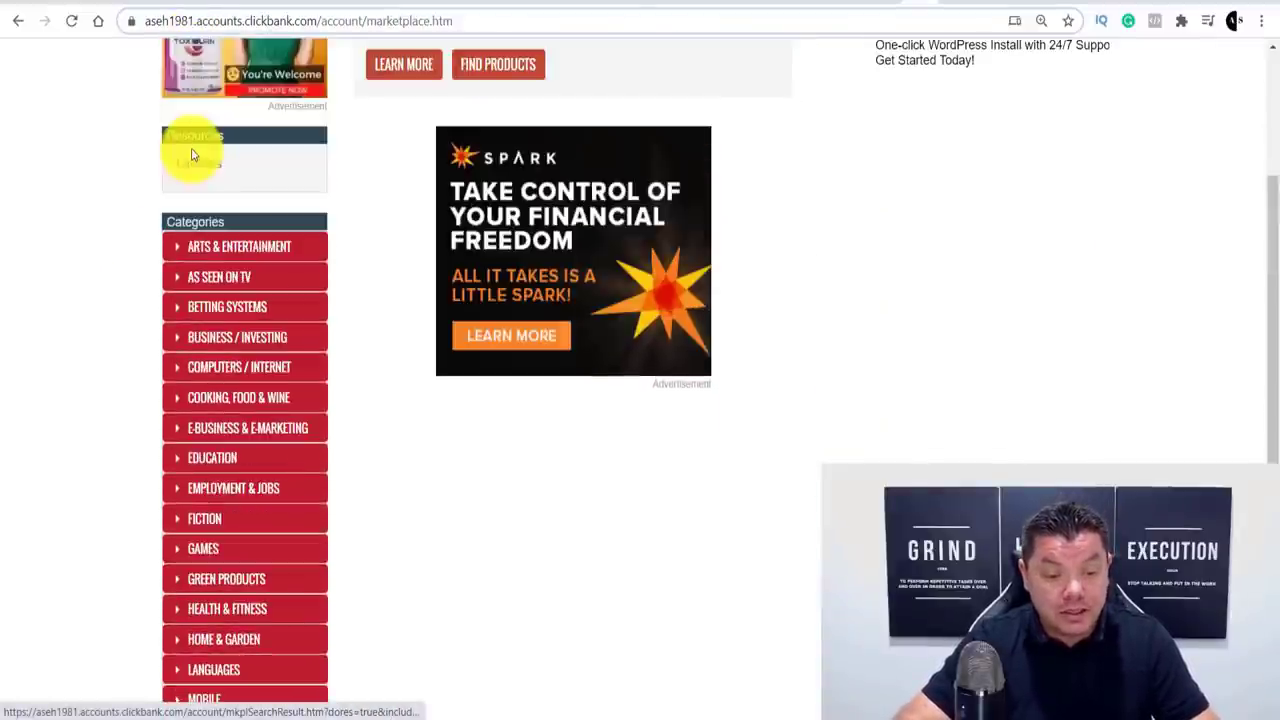
{"action": "scroll", "coordinate": [194, 223], "scroll_direction": "down", "scroll_amount": 3}
{"action": "scroll", "coordinate": [200, 235], "scroll_direction": "down", "scroll_amount": 1}
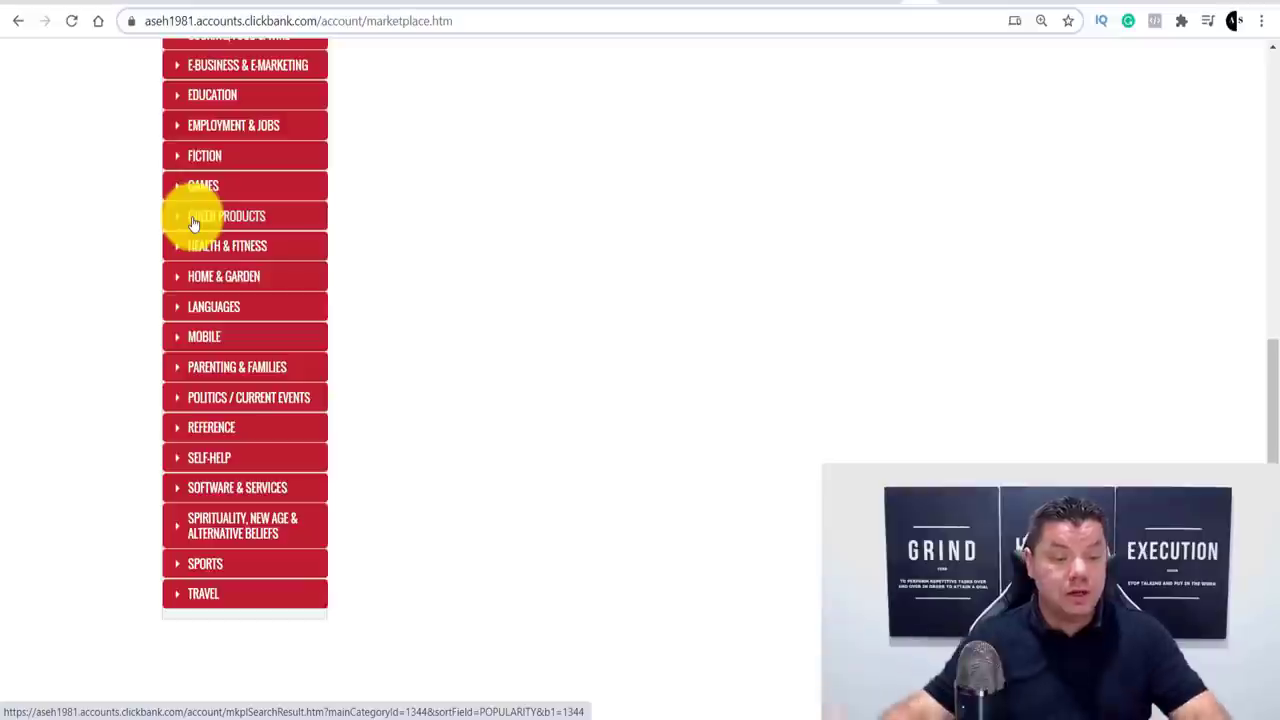
{"action": "scroll", "coordinate": [260, 212], "scroll_direction": "up", "scroll_amount": 2}
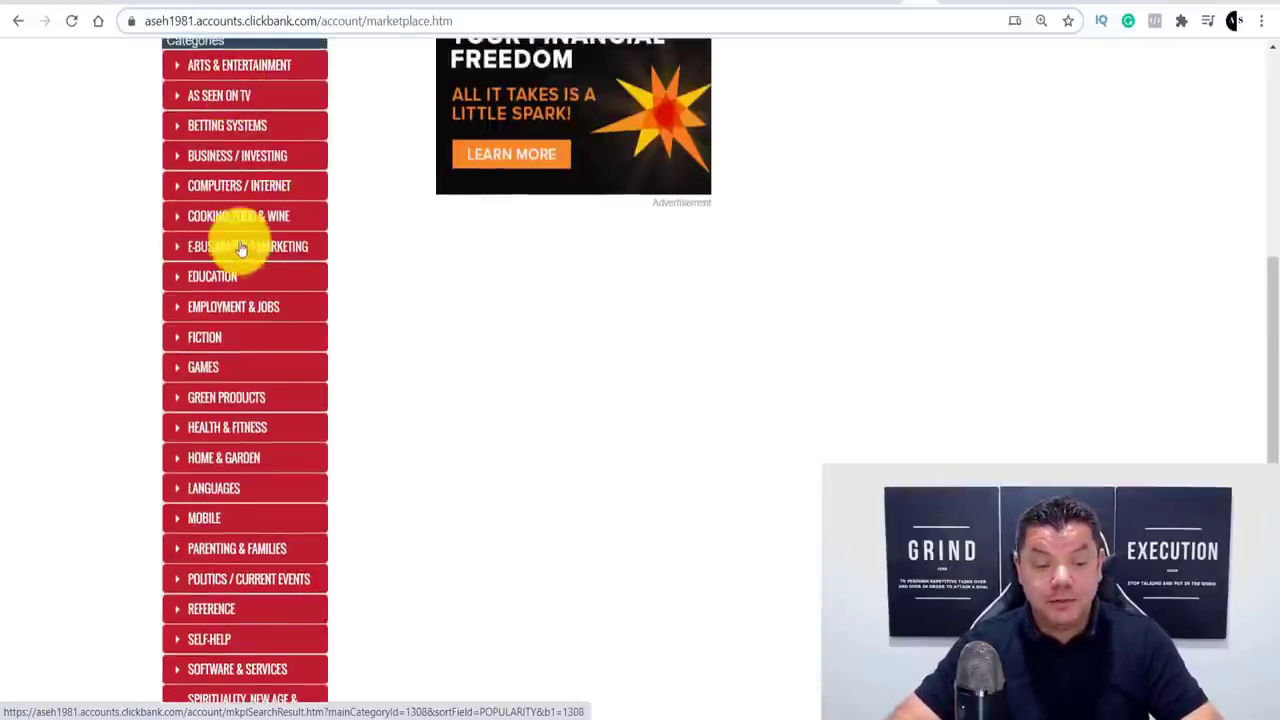
- Open the E-business & E-marketing category and sort its offers by Gravity
{"action": "left_click", "coordinate": [252, 250]}
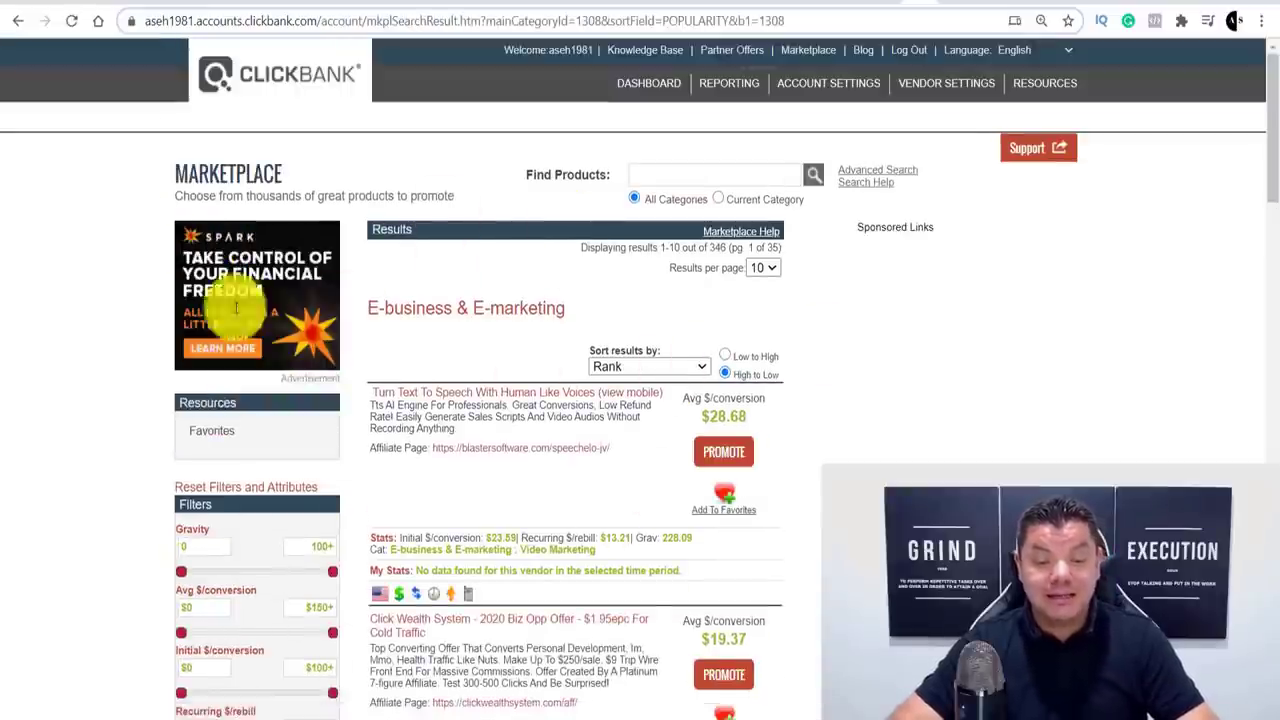
{"action": "scroll", "coordinate": [445, 479], "scroll_direction": "down", "scroll_amount": 2}
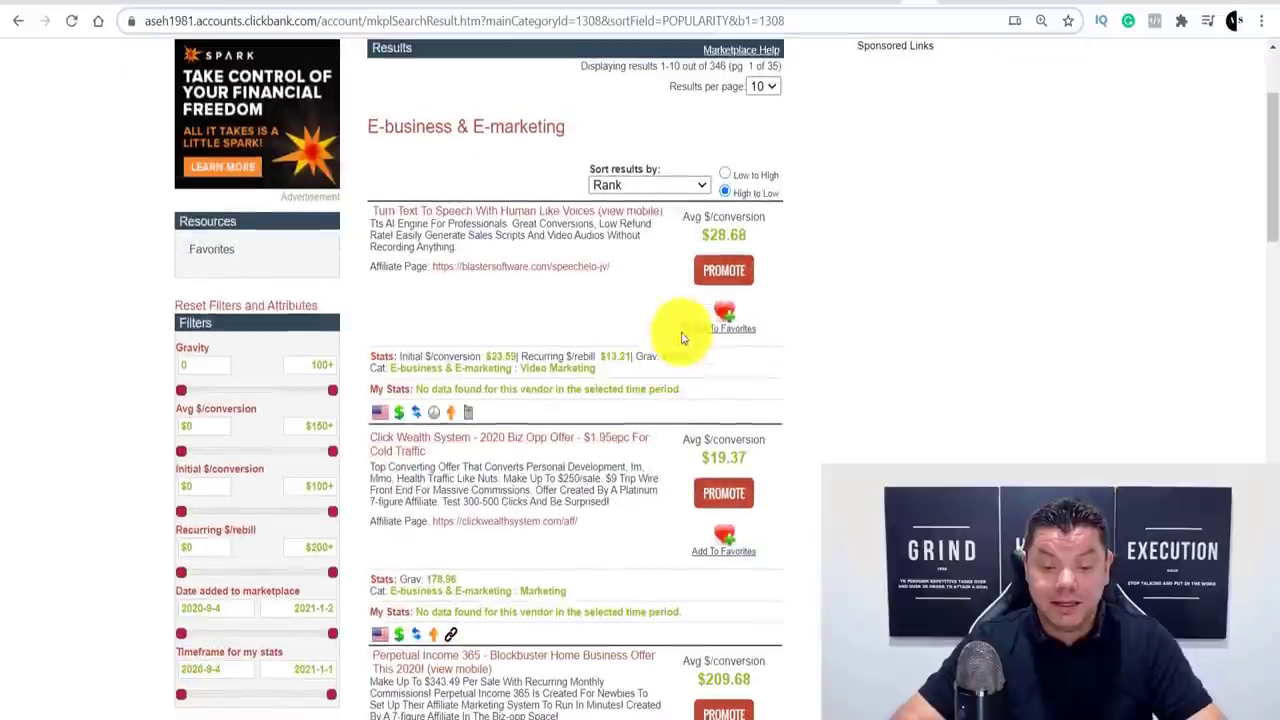
{"action": "left_click", "coordinate": [660, 185]}
{"action": "left_click", "coordinate": [625, 325]}
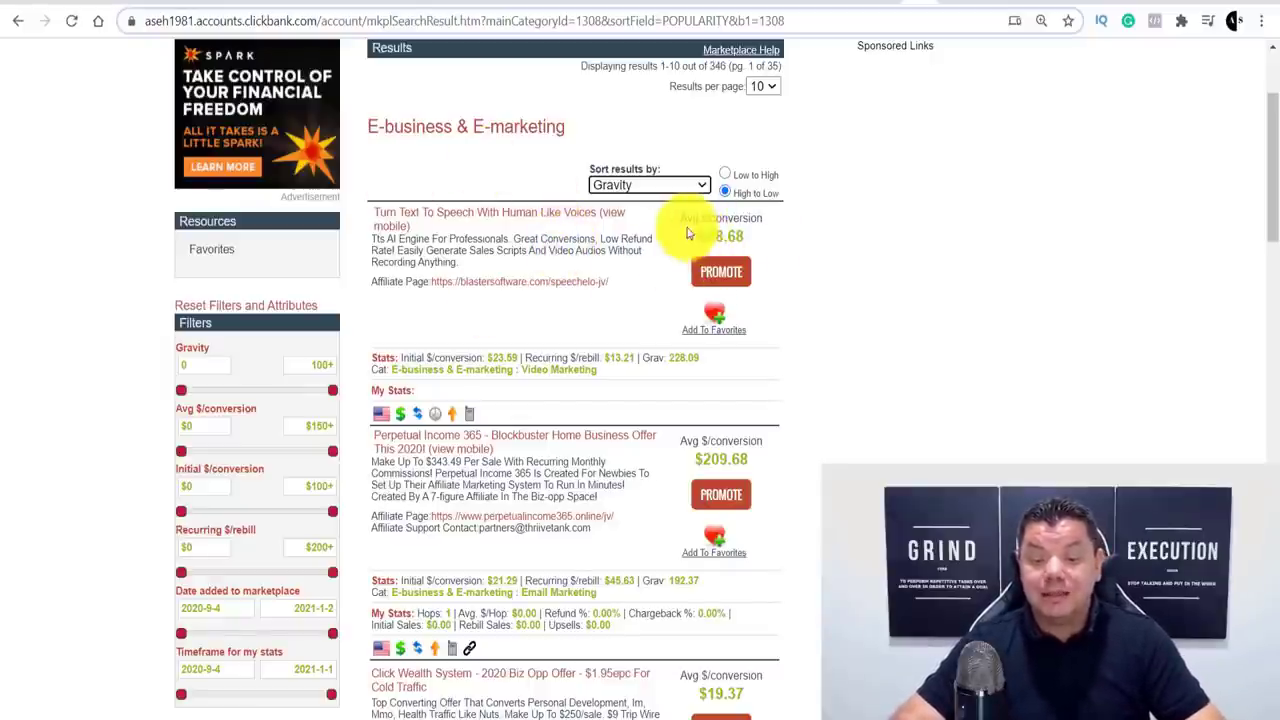
- Find The 12 Minute Affiliate System offer and highlight "Recurring Commissions" in its description
{"action": "scroll", "coordinate": [766, 270], "scroll_direction": "down", "scroll_amount": 2}
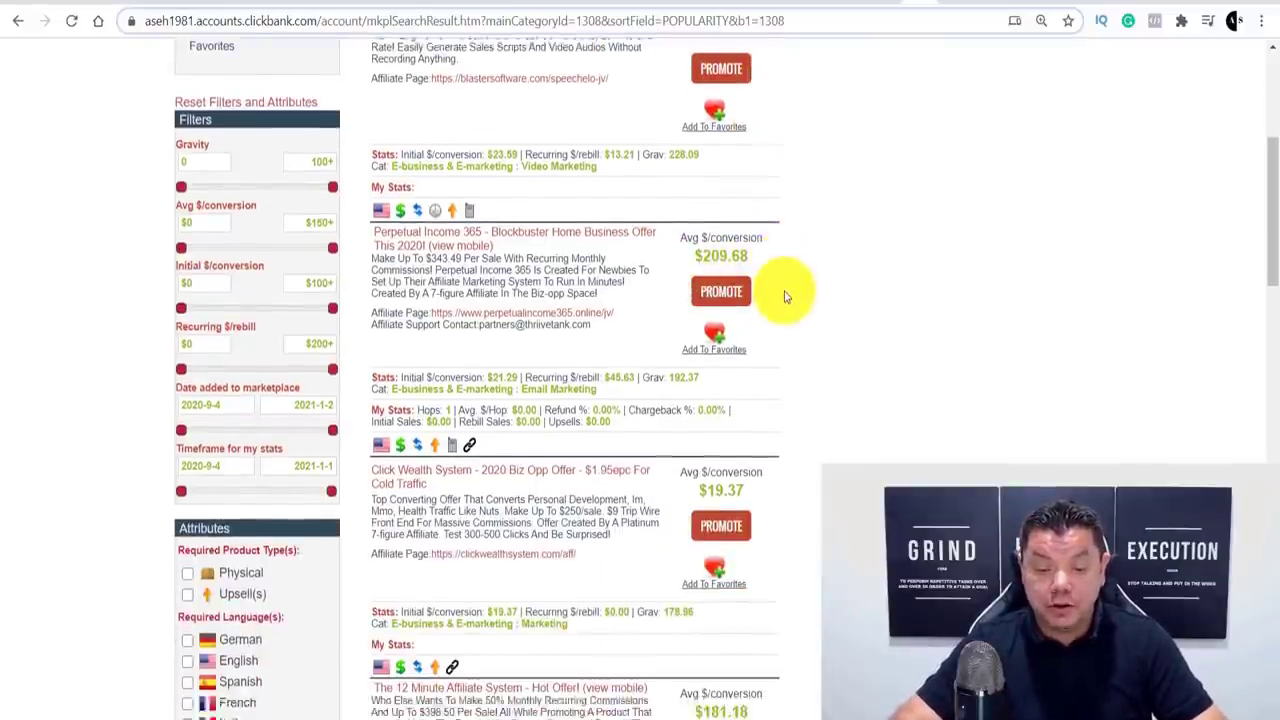
{"action": "scroll", "coordinate": [778, 340], "scroll_direction": "down", "scroll_amount": 4}
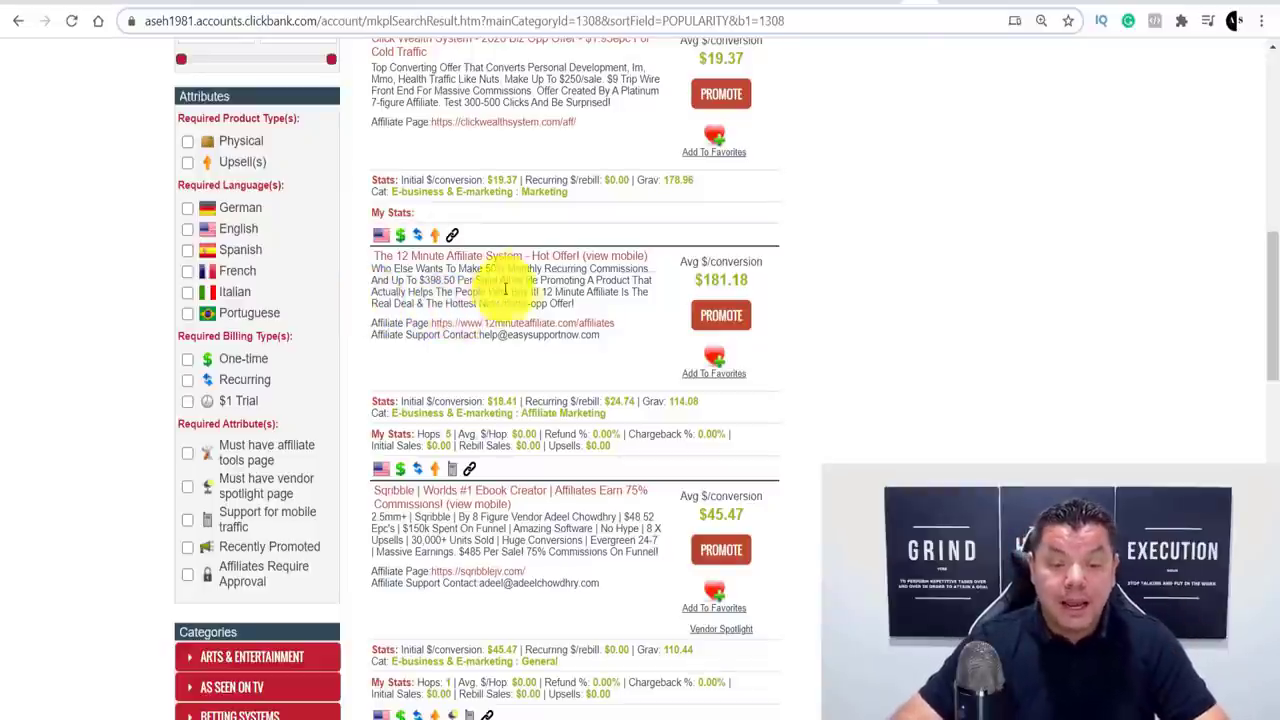
{"action": "left_click_drag", "start_coordinate": [543, 268], "coordinate": [648, 268]}
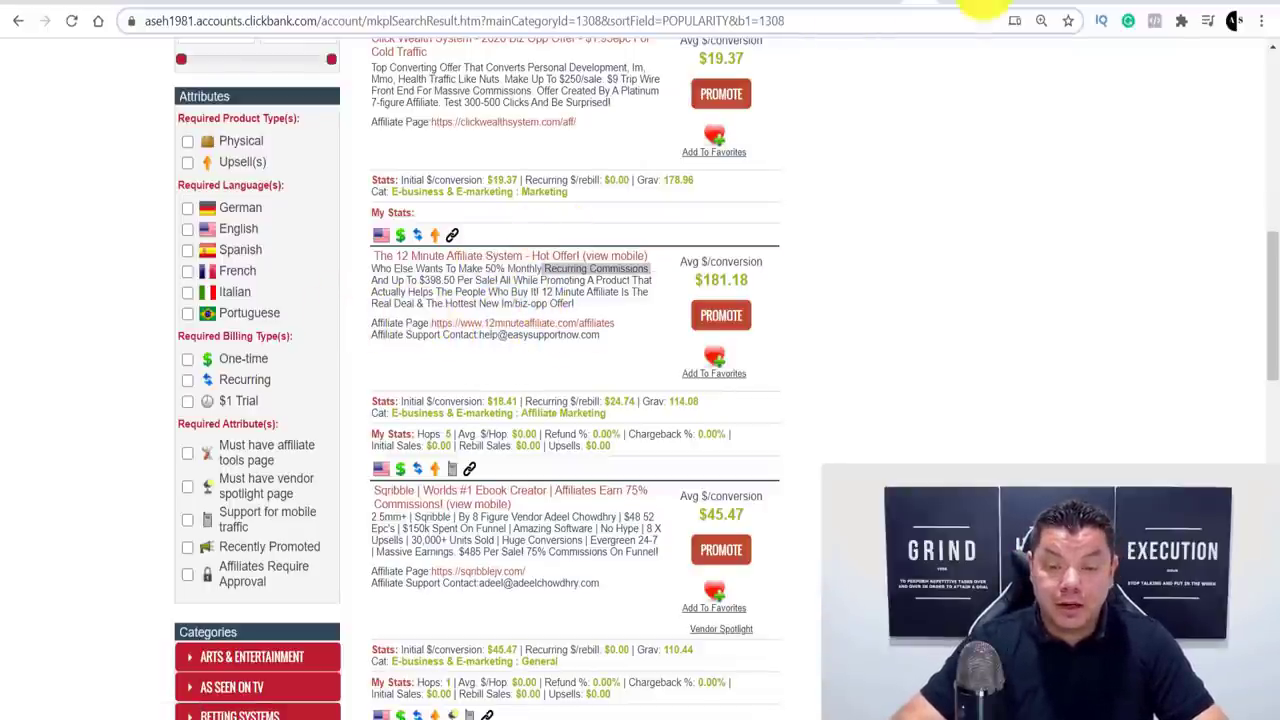
- Switch to the 12 Minute Affiliate sales page and look through its headline and video section
{"action": "left_click", "coordinate": [966, 8]}
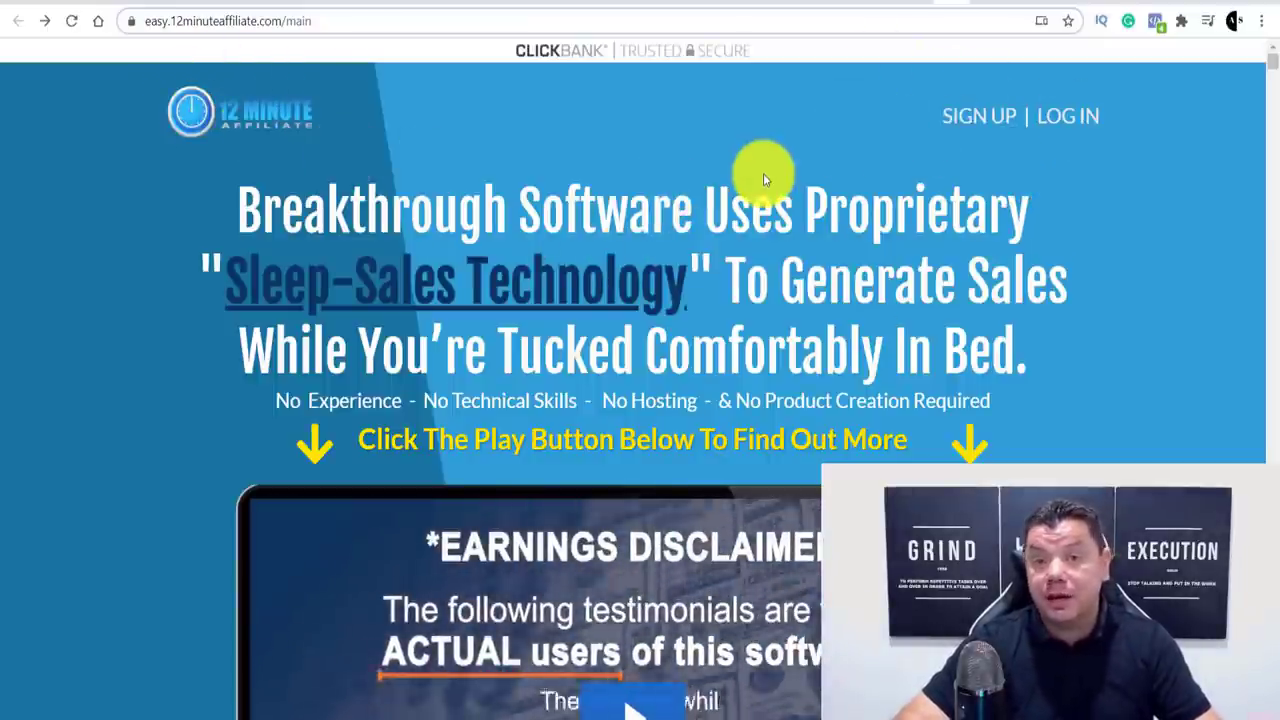
{"action": "scroll", "coordinate": [400, 165], "scroll_direction": "down", "scroll_amount": 2}
{"action": "scroll", "coordinate": [310, 150], "scroll_direction": "up", "scroll_amount": 2}
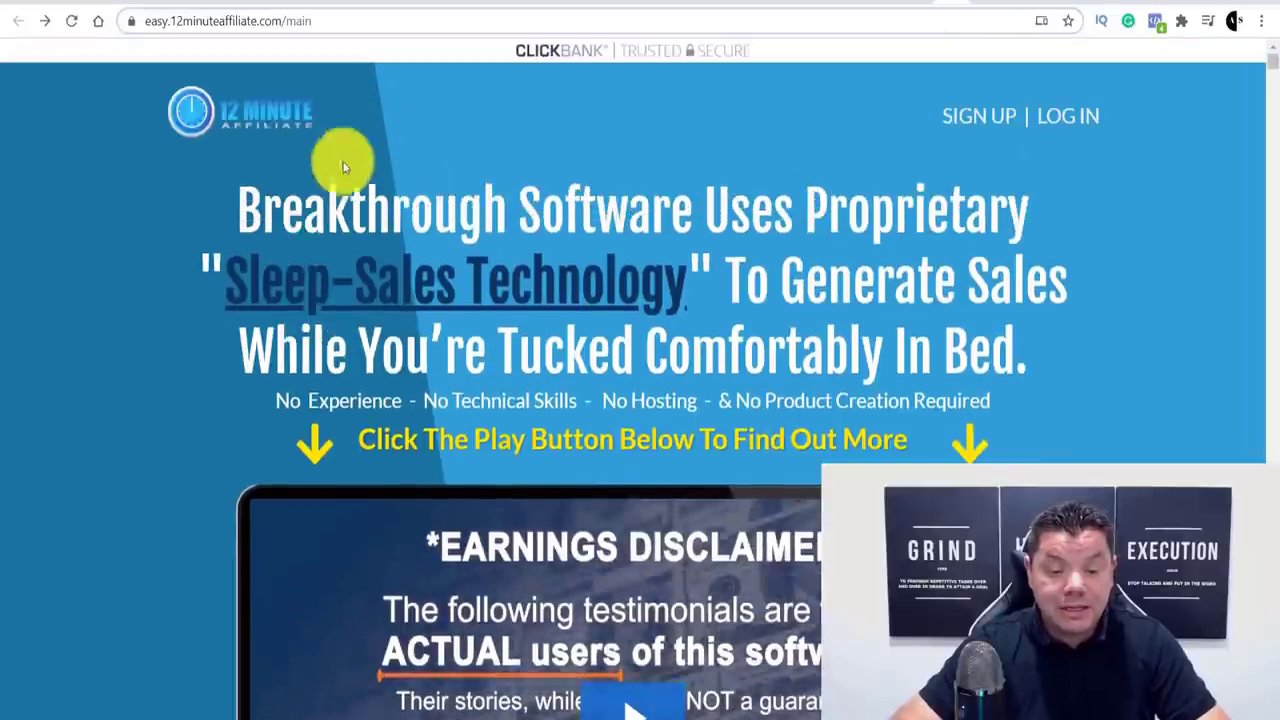
{"action": "scroll", "coordinate": [622, 403], "scroll_direction": "down", "scroll_amount": 3}
{"action": "scroll", "coordinate": [622, 403], "scroll_direction": "down", "scroll_amount": 2}
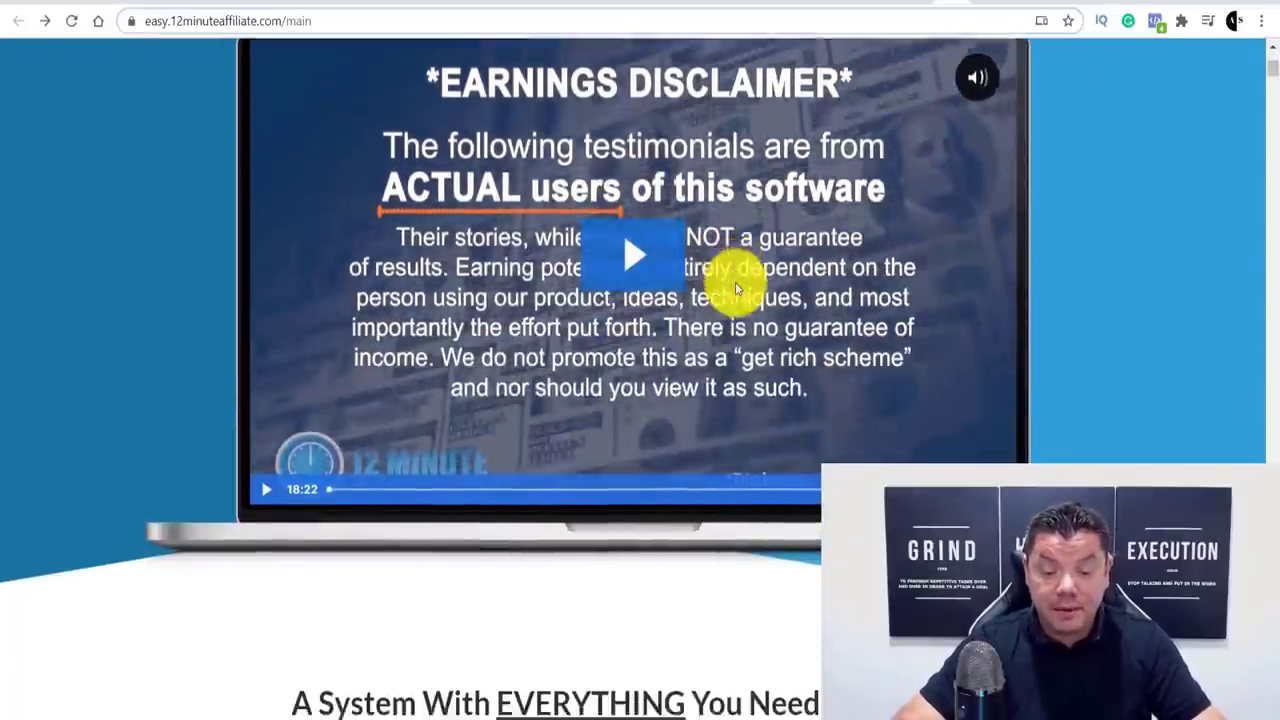
- Look through the 12 Minute Affiliate sales page's feature list, trial pricing section and "In Just 3 Simple Steps" section
{"action": "scroll", "coordinate": [733, 300], "scroll_direction": "down", "scroll_amount": 3}
{"action": "scroll", "coordinate": [733, 300], "scroll_direction": "down", "scroll_amount": 2}
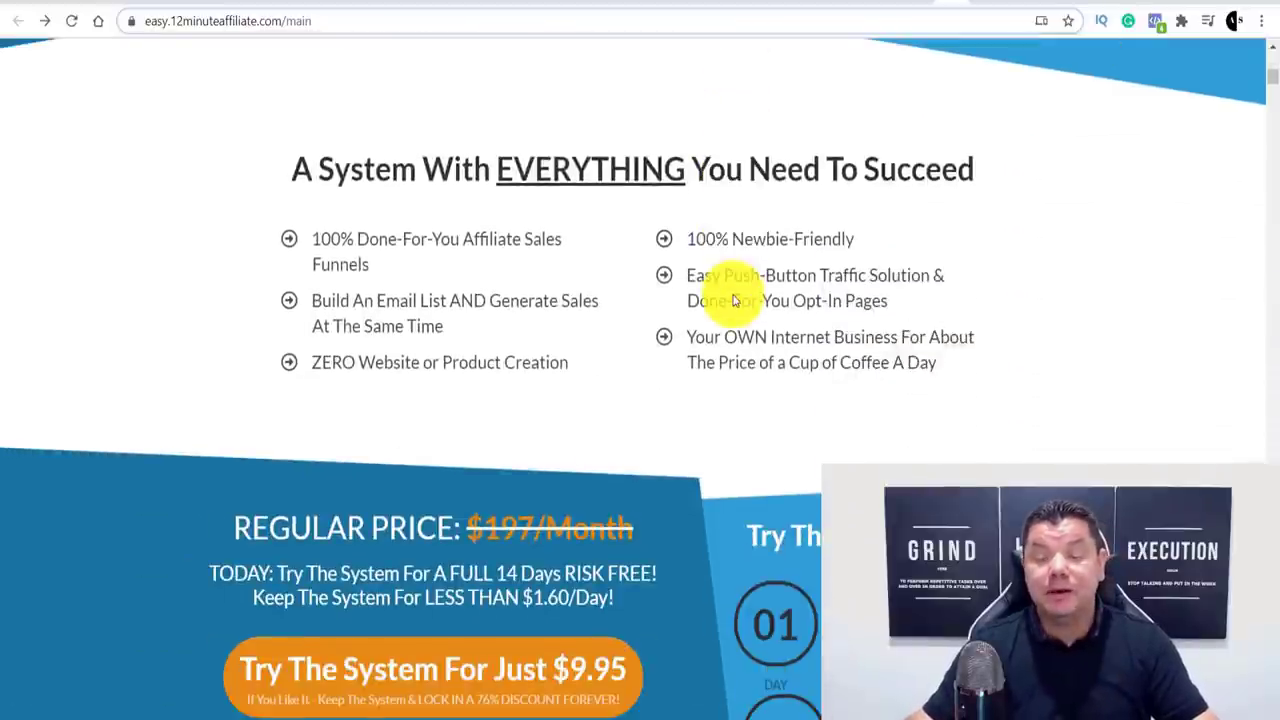
{"action": "scroll", "coordinate": [954, 370], "scroll_direction": "down", "scroll_amount": 8}
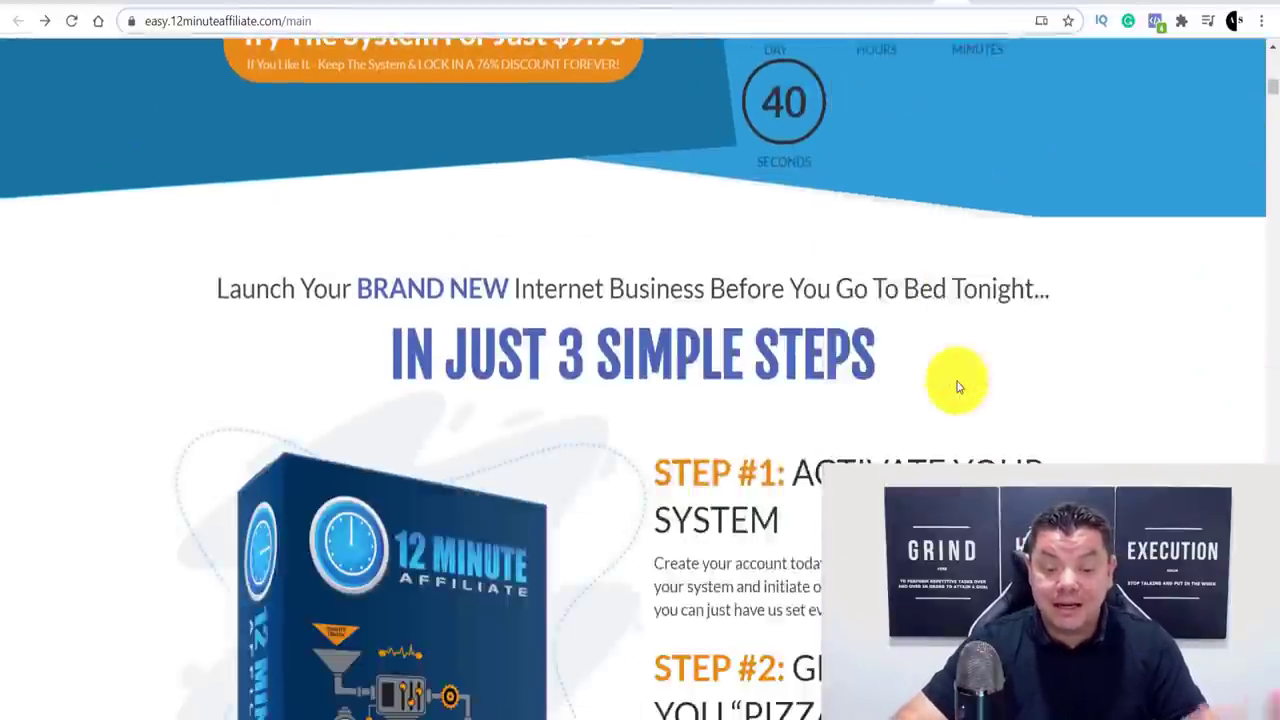
{"action": "scroll", "coordinate": [940, 430], "scroll_direction": "up", "scroll_amount": 3}
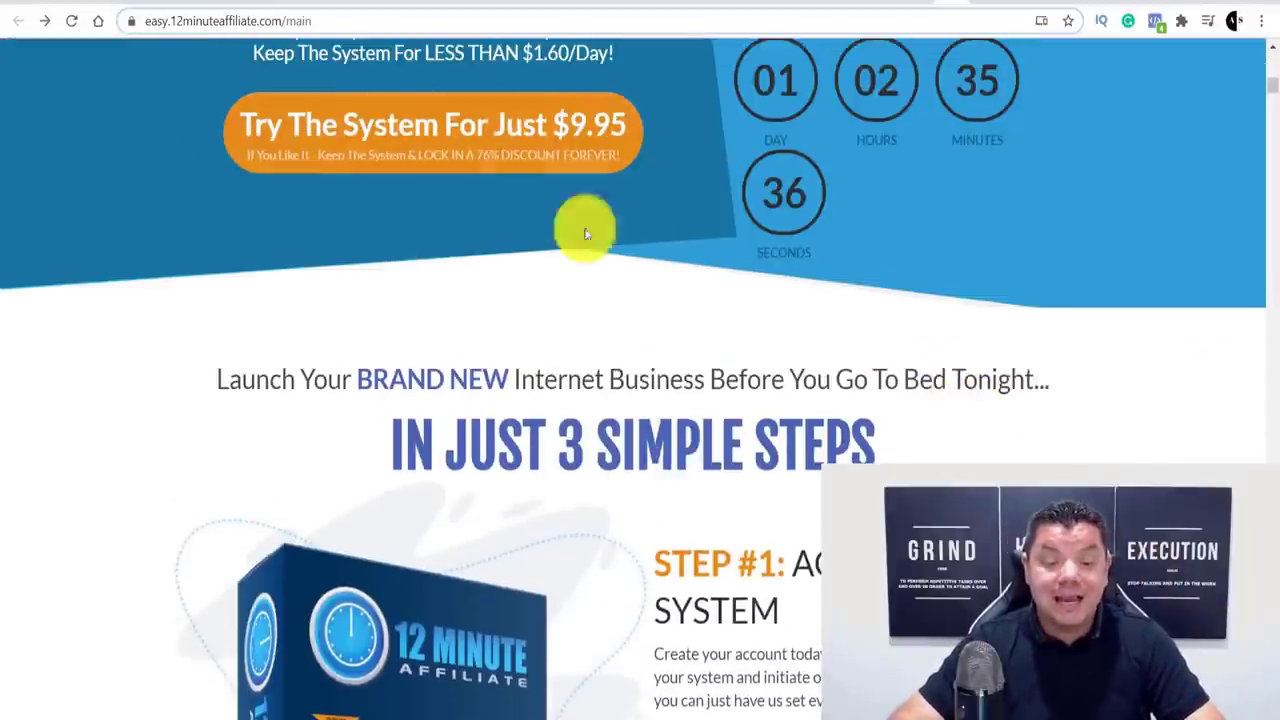
{"action": "scroll", "coordinate": [591, 266], "scroll_direction": "up", "scroll_amount": 2}
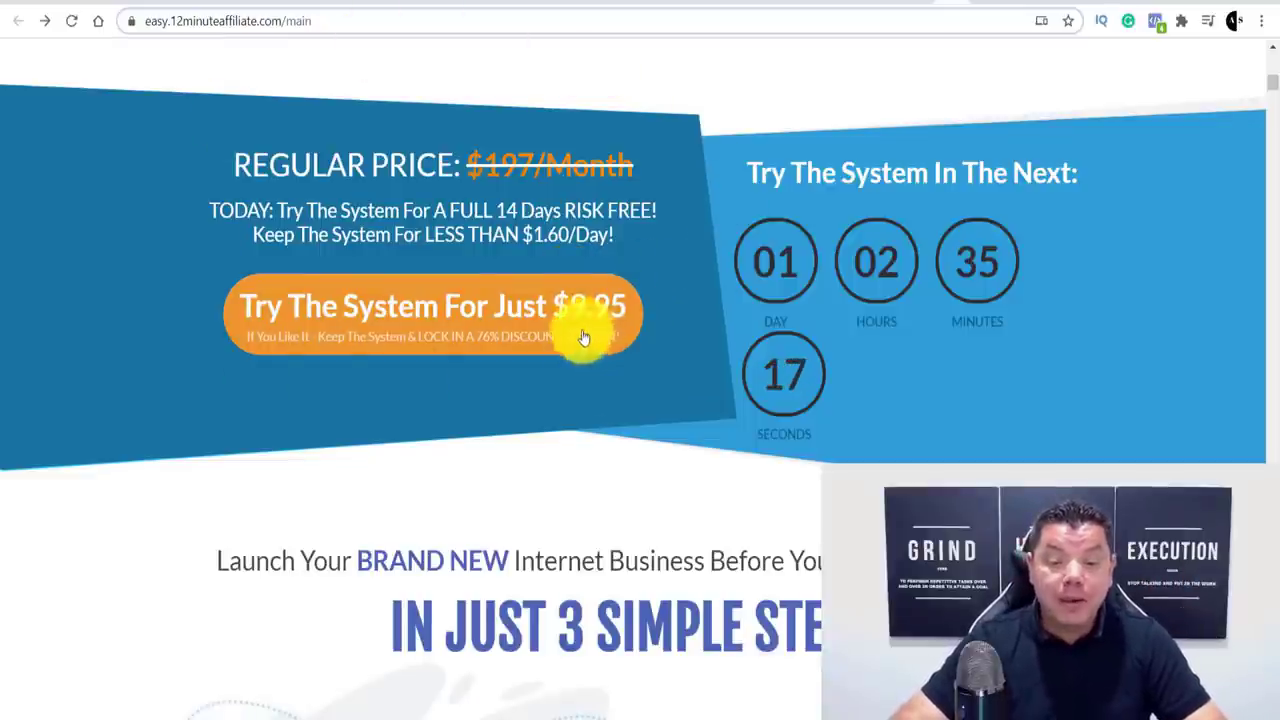
{"action": "scroll", "coordinate": [580, 330], "scroll_direction": "up", "scroll_amount": 3}
{"action": "scroll", "coordinate": [608, 425], "scroll_direction": "down", "scroll_amount": 1}
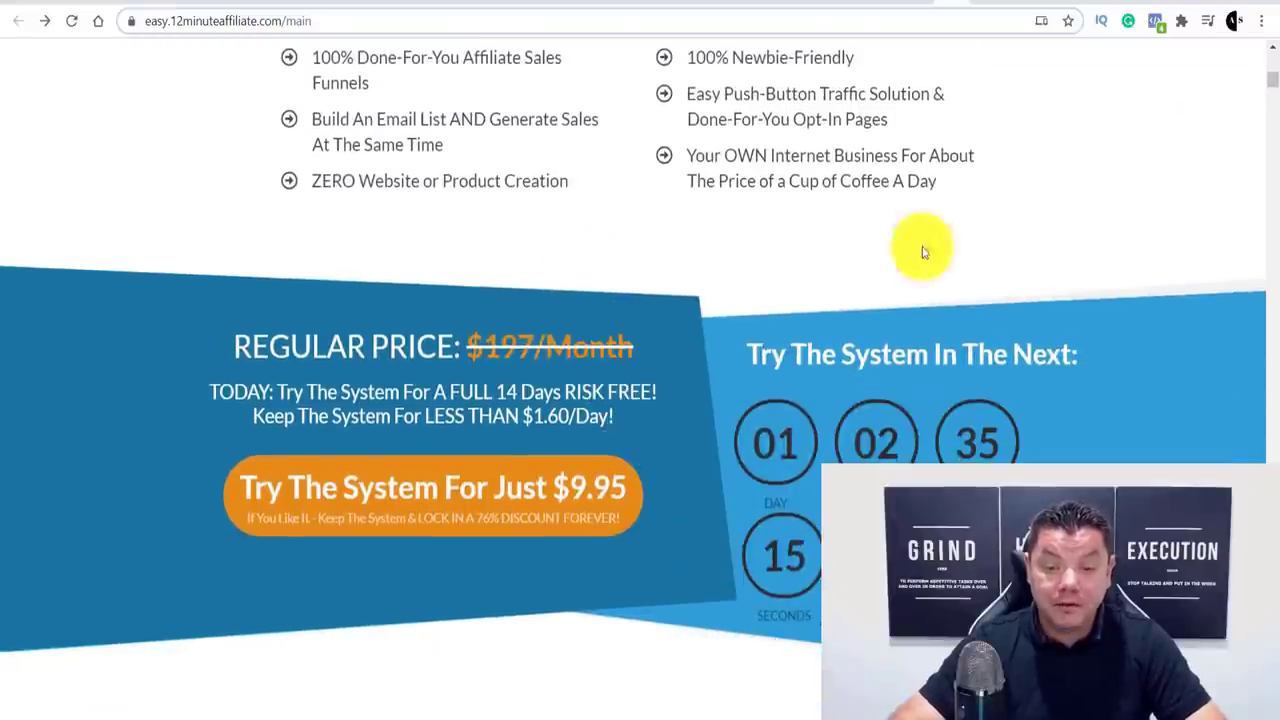
- Return to the ClickBank offers, generate a HopLink for The 12 Minute Affiliate System without a tracking ID, and copy it
{"action": "left_click", "coordinate": [918, 6]}
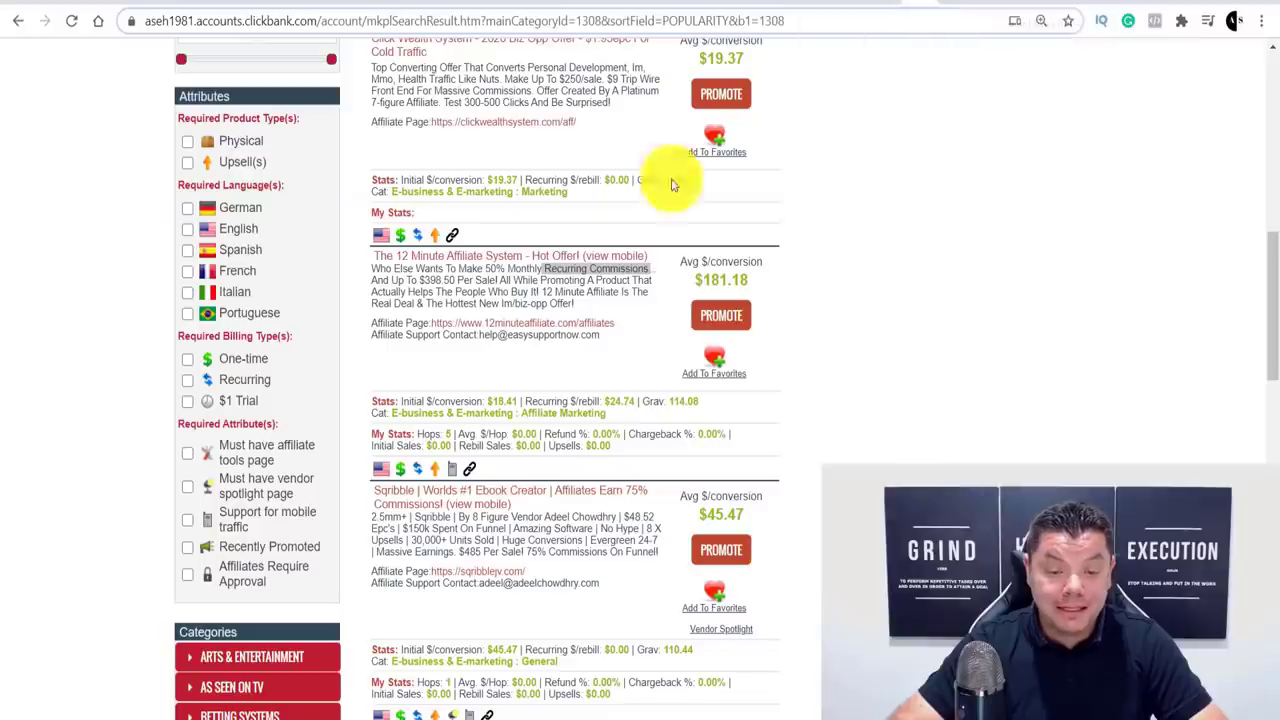
{"action": "left_click", "coordinate": [722, 318]}
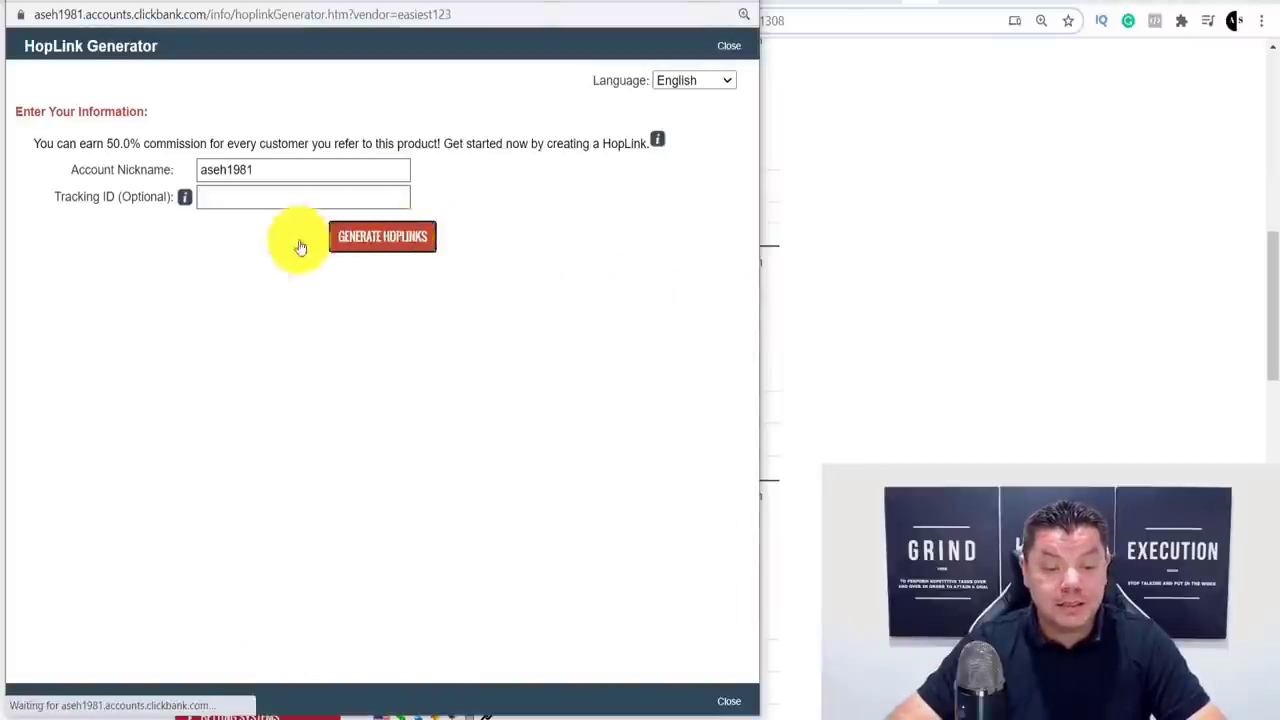
{"action": "left_click", "coordinate": [412, 239]}
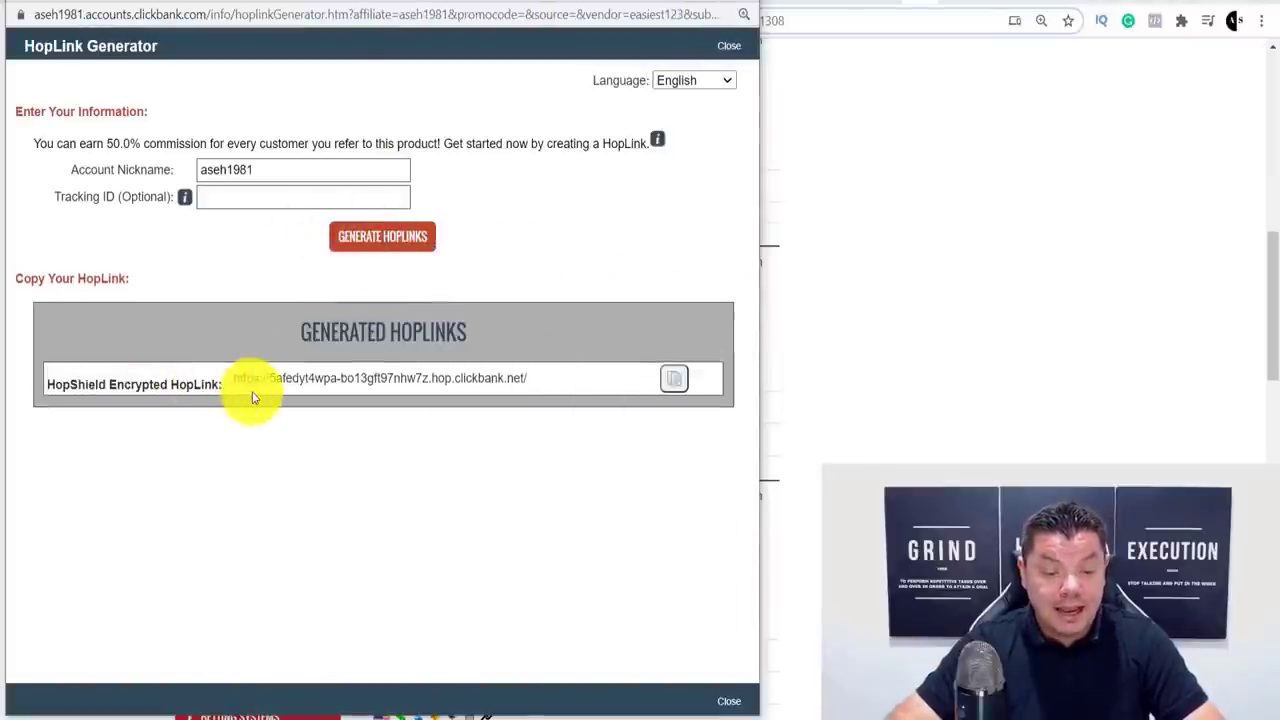
{"action": "left_click", "coordinate": [666, 381]}
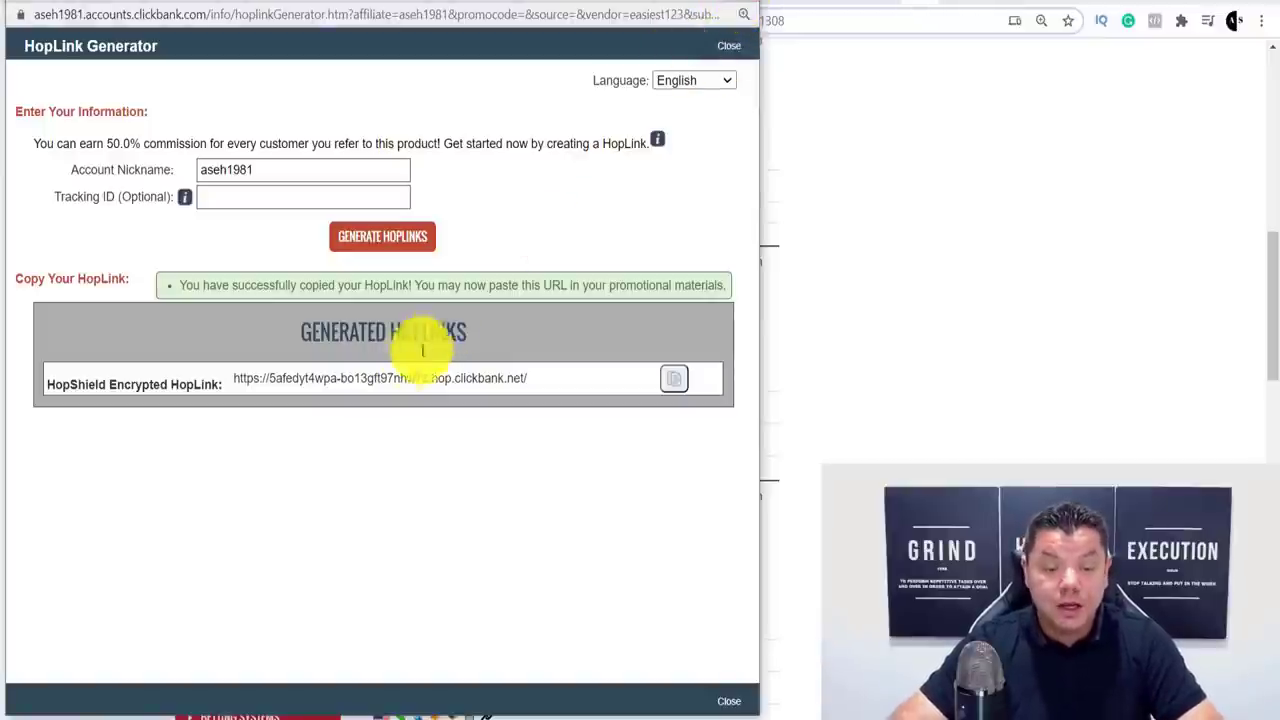
{"action": "left_click", "coordinate": [729, 42]}
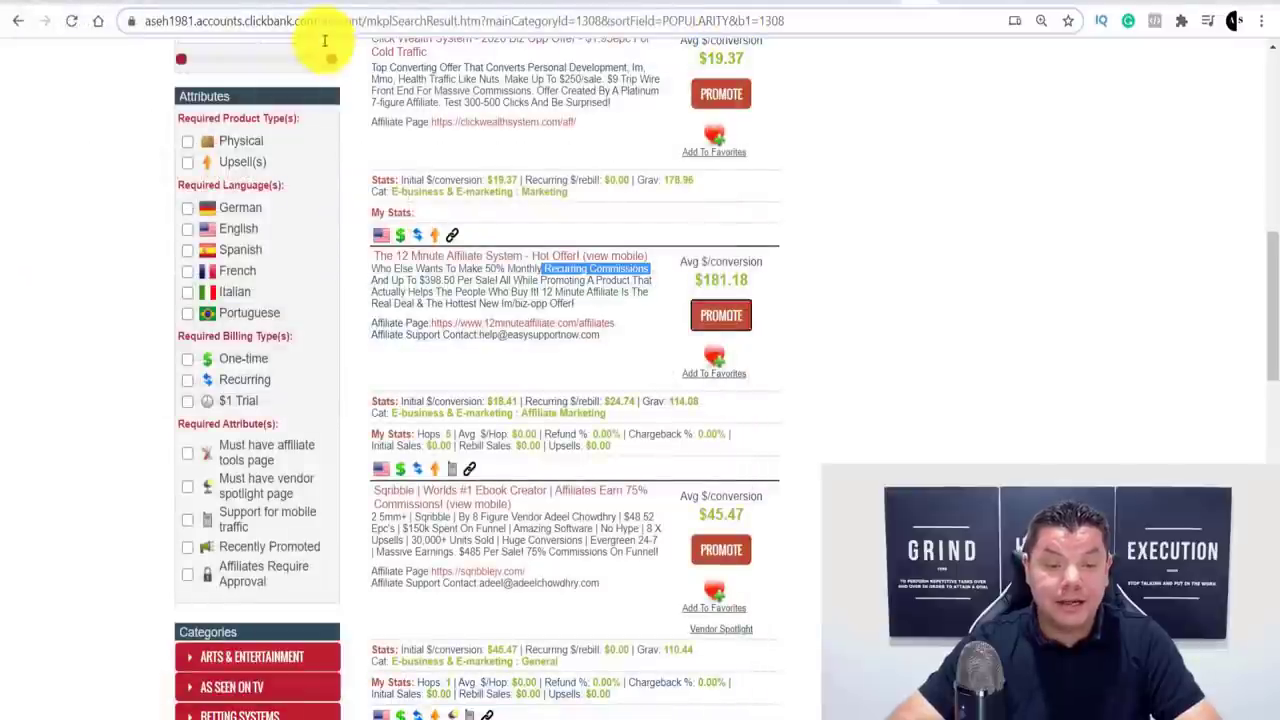
- Switch to the LinkedIn article and paste the copied HopLink after "LINK" in the first call-to-action line
{"action": "left_click", "coordinate": [321, 7]}
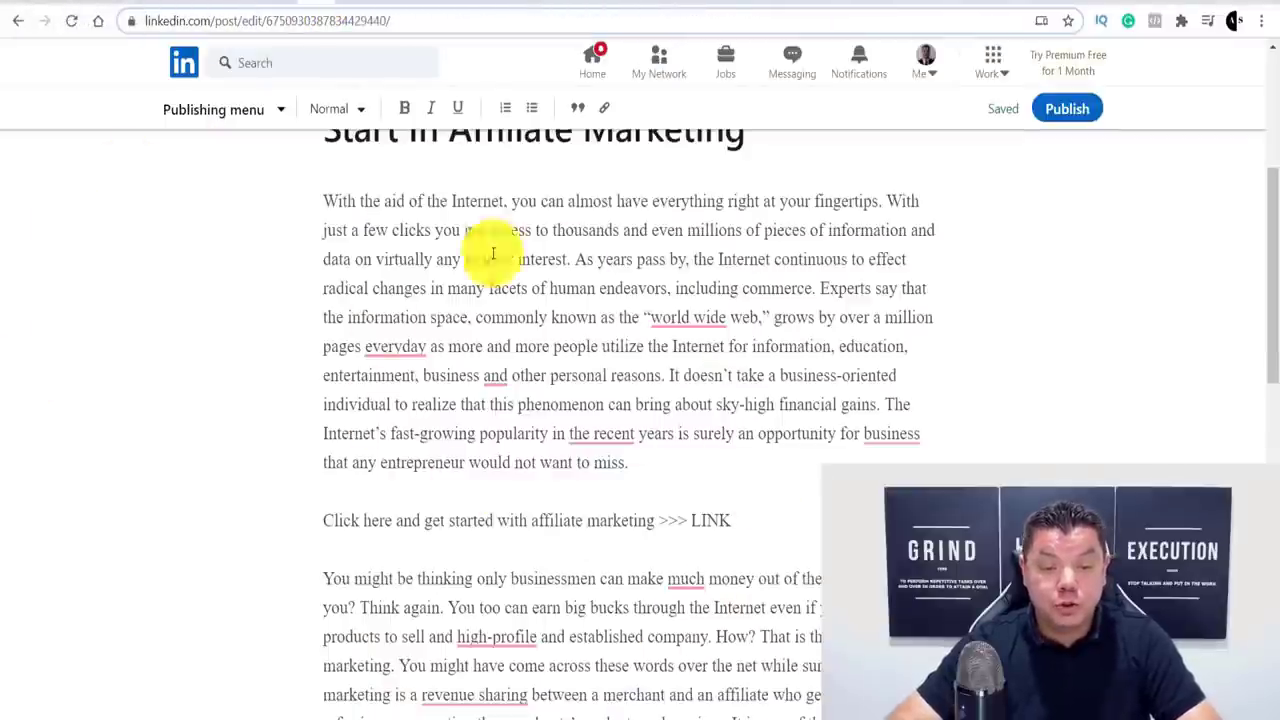
{"action": "left_click", "coordinate": [708, 517]}
{"action": "key", "text": "ctrl+v"}
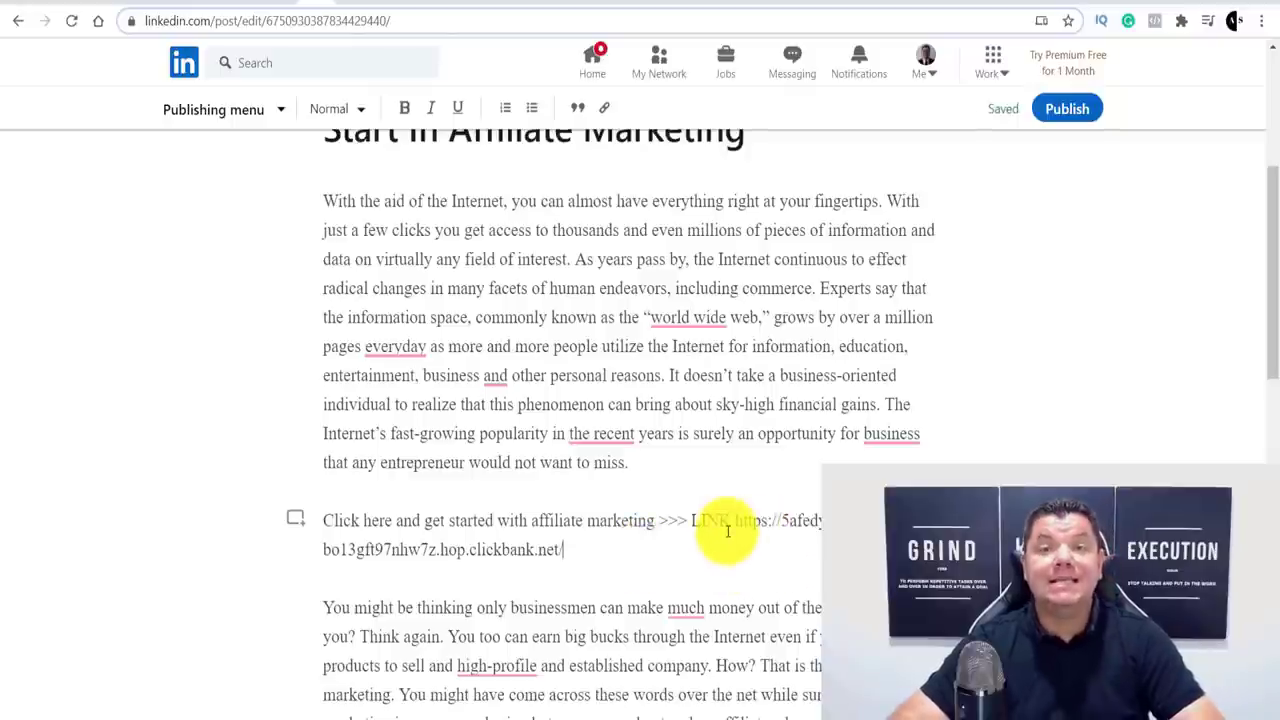
- Remove the pasted HopLink from the first call-to-action line, keeping the word "LINK"
{"action": "left_click_drag", "start_coordinate": [706, 607], "coordinate": [735, 520]}
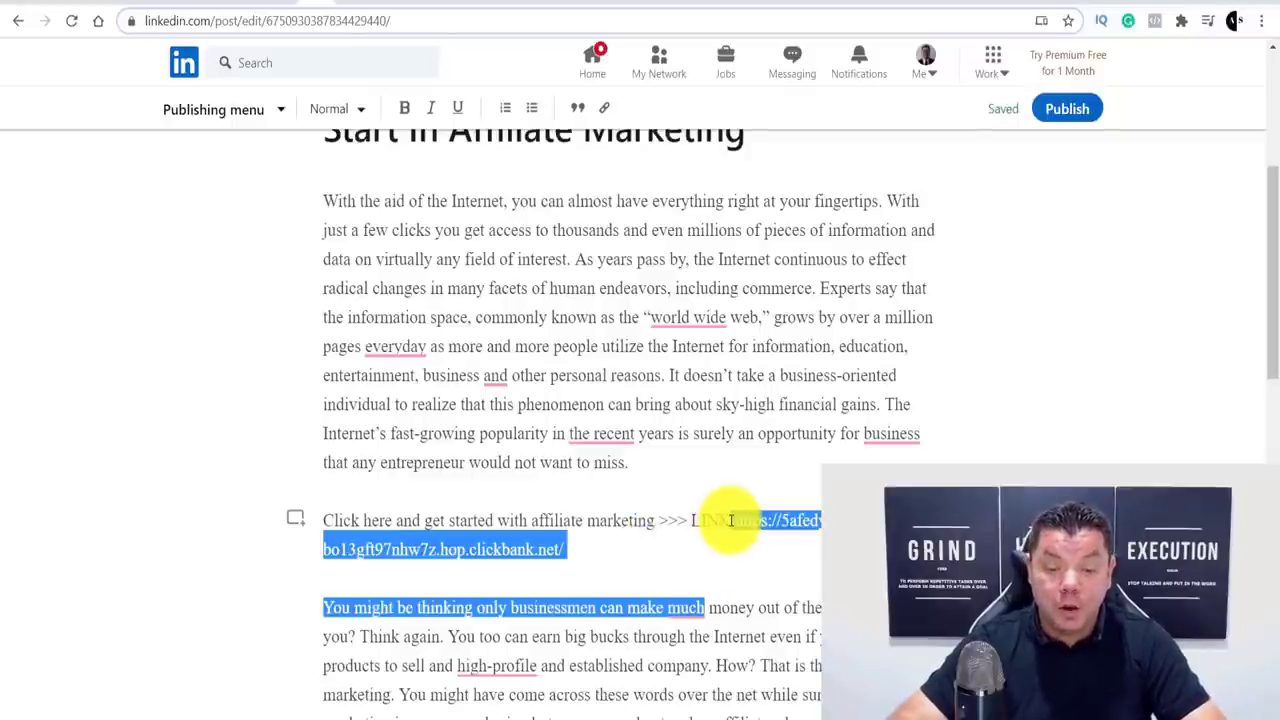
{"action": "left_click", "coordinate": [706, 551]}
{"action": "left_click", "coordinate": [777, 523], "text": "shift"}
{"action": "left_click", "coordinate": [722, 530], "text": "shift"}
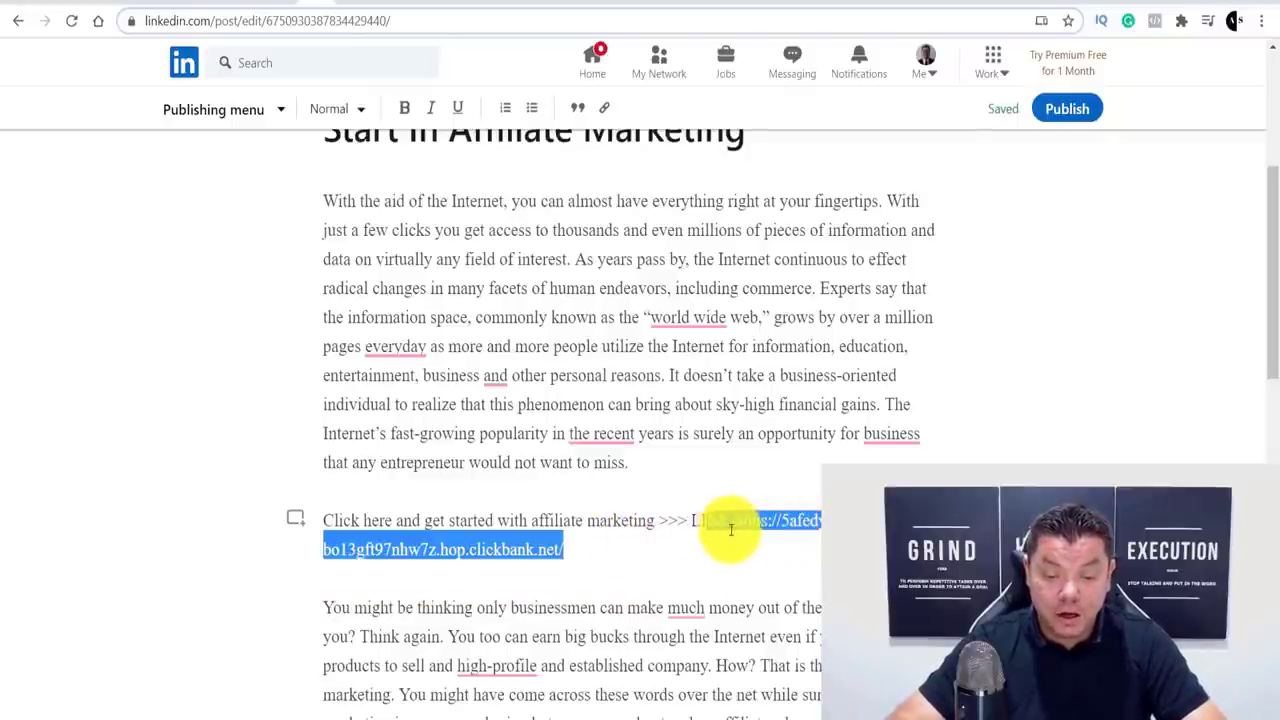
{"action": "left_click", "coordinate": [740, 540]}
{"action": "left_click", "coordinate": [735, 522], "text": "shift"}
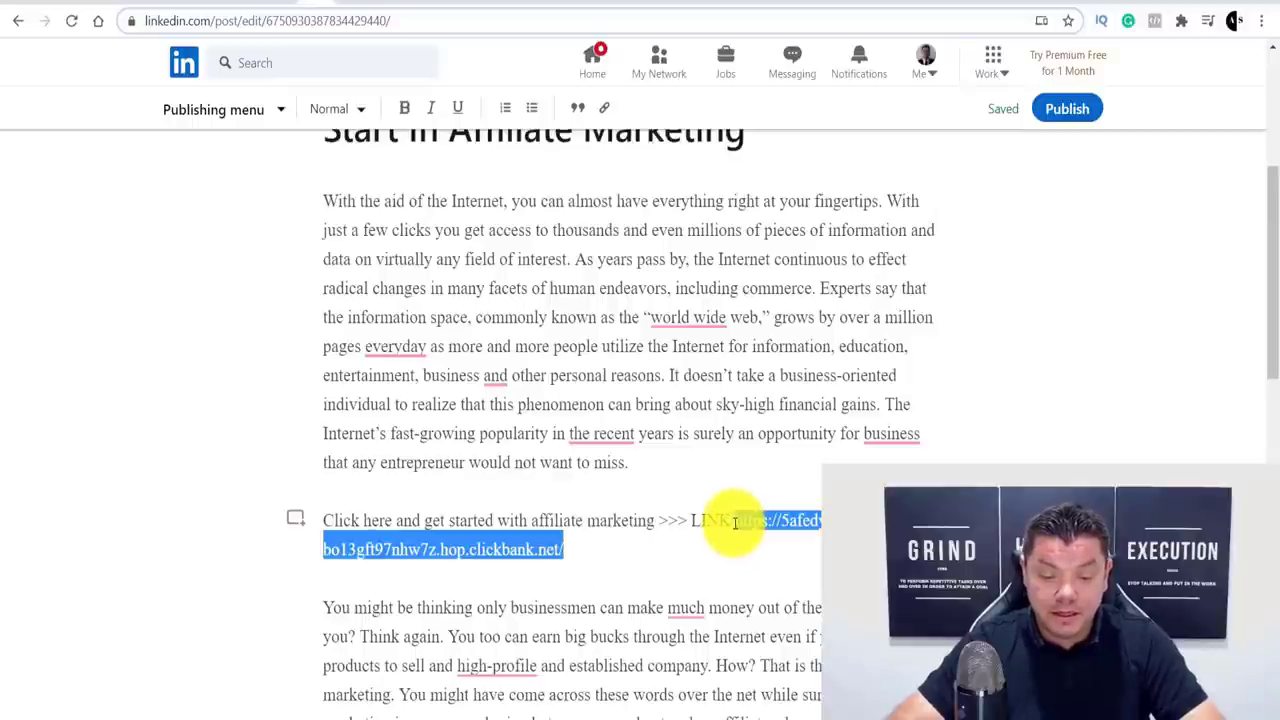
{"action": "key", "text": "BackSpace"}
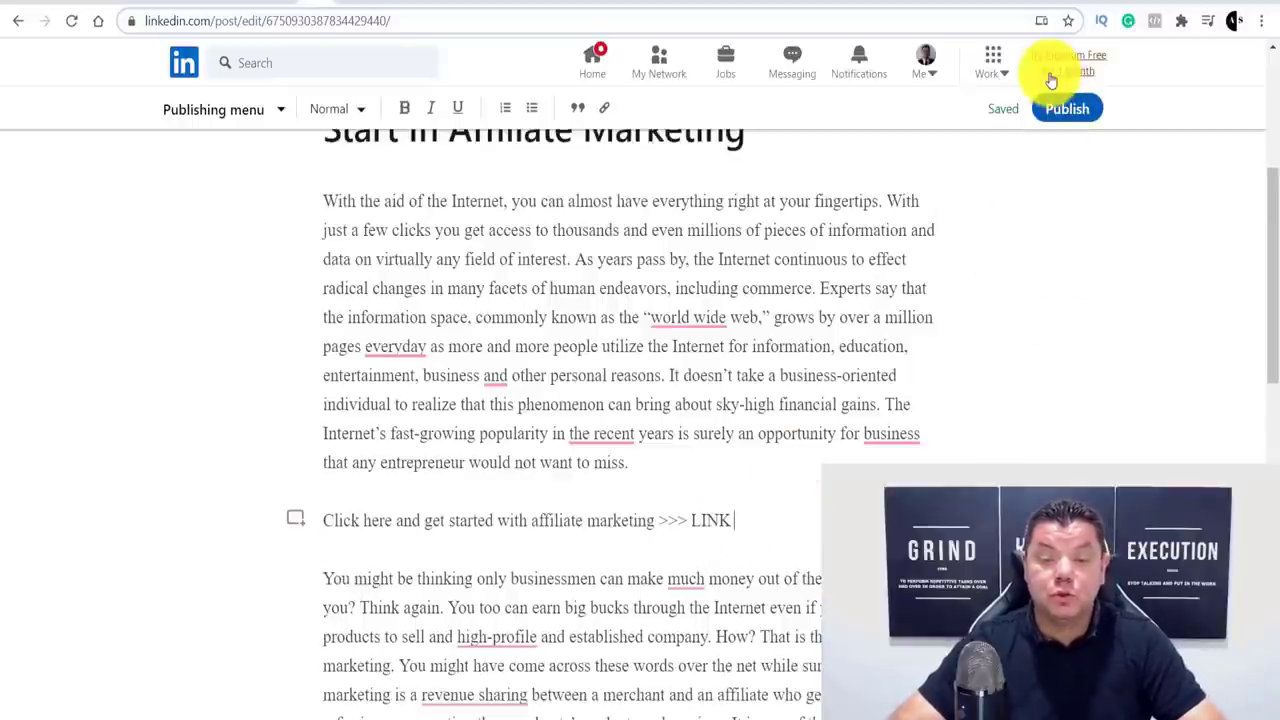
- Switch to the ConvertKit pricing page and examine the Free plan's features, especially "Unlimited landing pages & forms" and "Send email broadcasts"
{"action": "left_click", "coordinate": [1034, 6]}
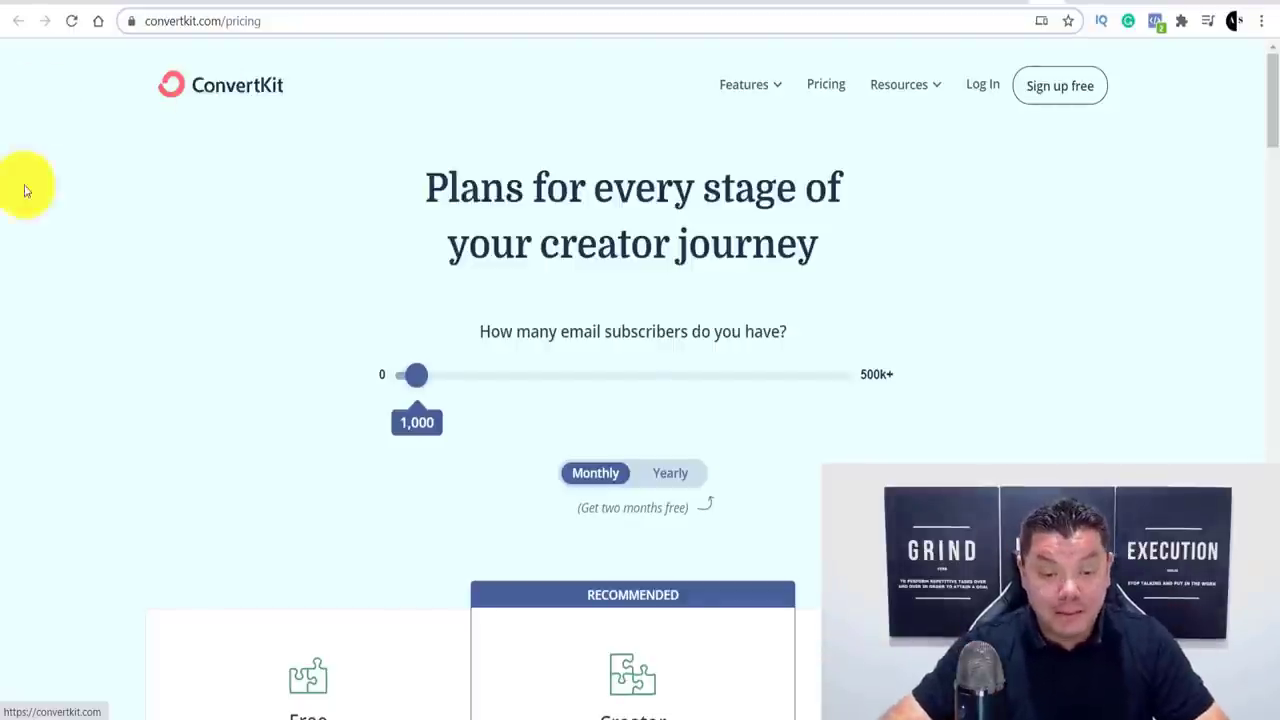
{"action": "scroll", "coordinate": [337, 246], "scroll_direction": "down", "scroll_amount": 6}
{"action": "scroll", "coordinate": [382, 302], "scroll_direction": "down", "scroll_amount": 2}
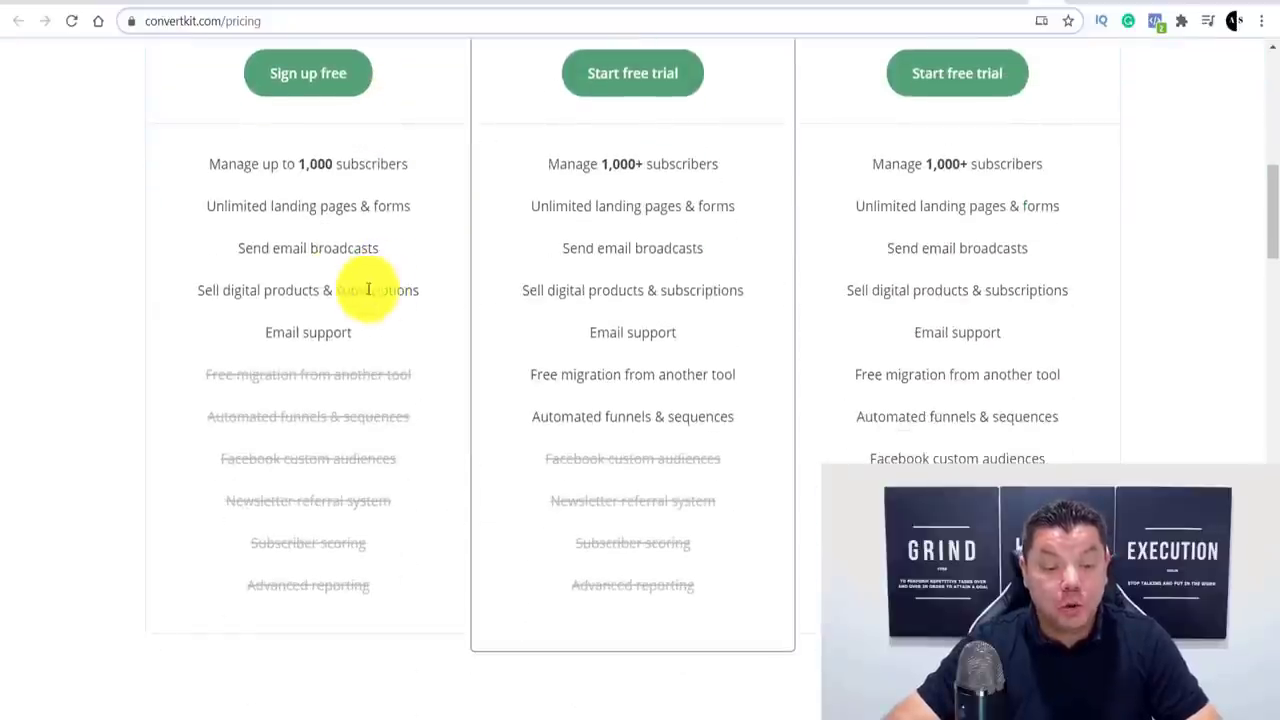
{"action": "scroll", "coordinate": [329, 277], "scroll_direction": "up", "scroll_amount": 1}
{"action": "left_click_drag", "start_coordinate": [200, 297], "coordinate": [421, 310]}
{"action": "left_click", "coordinate": [421, 310]}
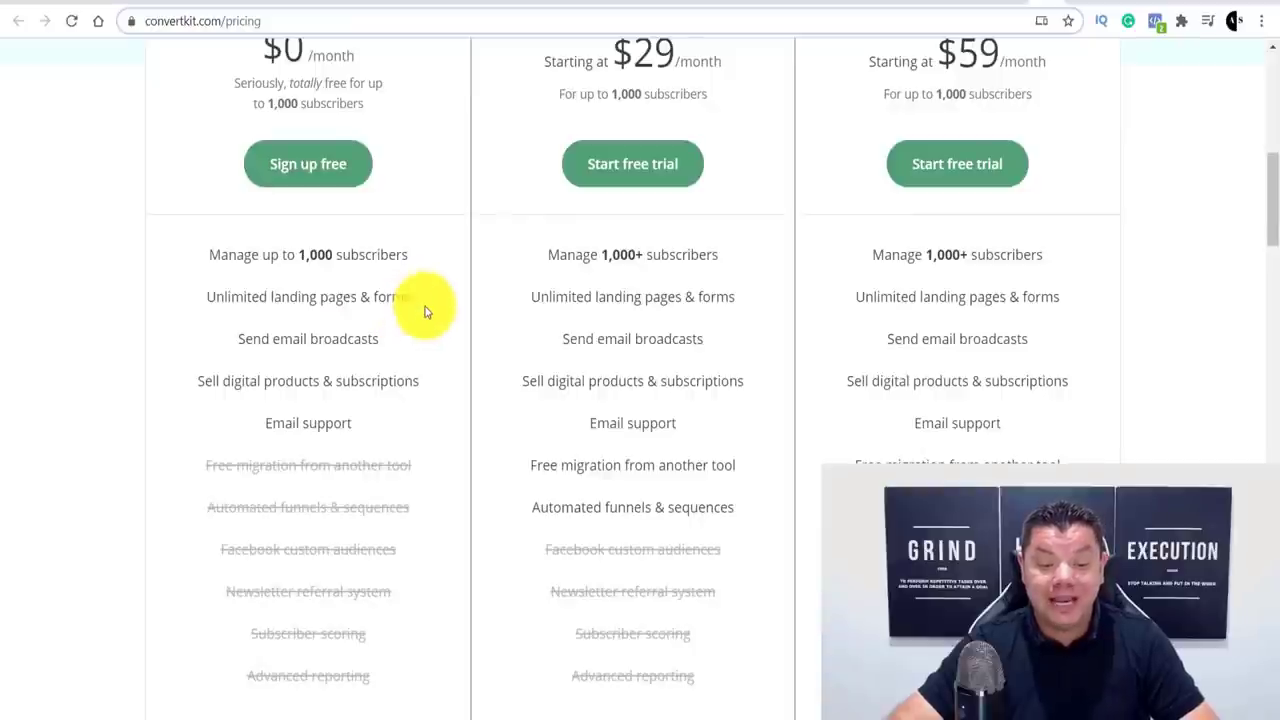
{"action": "left_click_drag", "start_coordinate": [237, 340], "coordinate": [389, 343]}
{"action": "left_click", "coordinate": [392, 346]}
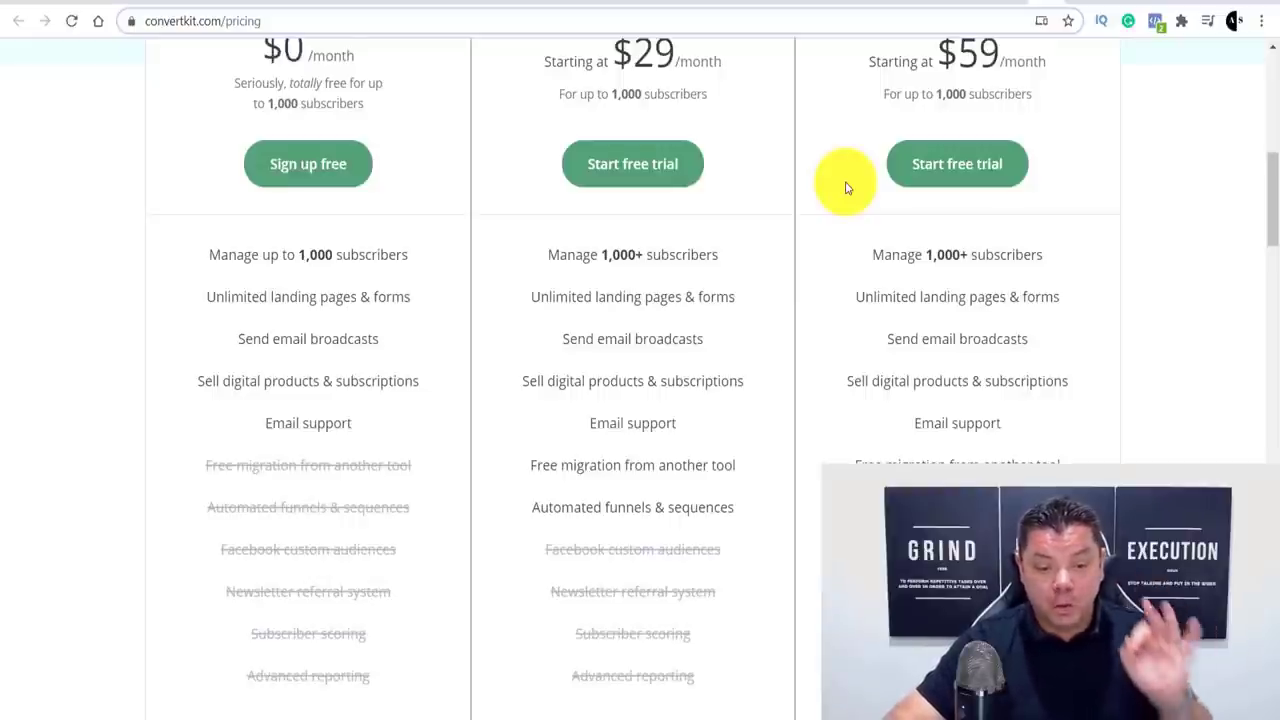
- Review the ConvertKit pricing page's subscriber slider and compare the Free, Creator and Creator Pro plan prices
{"action": "scroll", "coordinate": [737, 205], "scroll_direction": "up", "scroll_amount": 7}
{"action": "scroll", "coordinate": [743, 210], "scroll_direction": "down", "scroll_amount": 4}
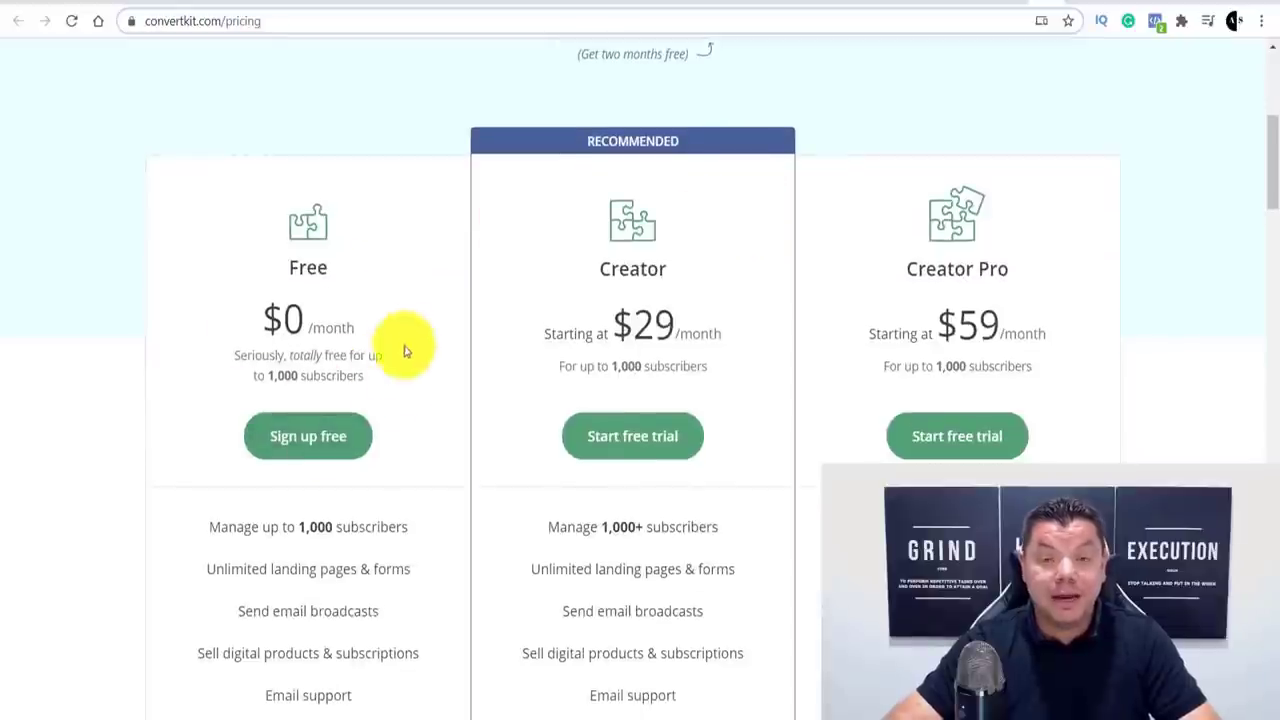
{"action": "scroll", "coordinate": [406, 380], "scroll_direction": "up", "scroll_amount": 4}
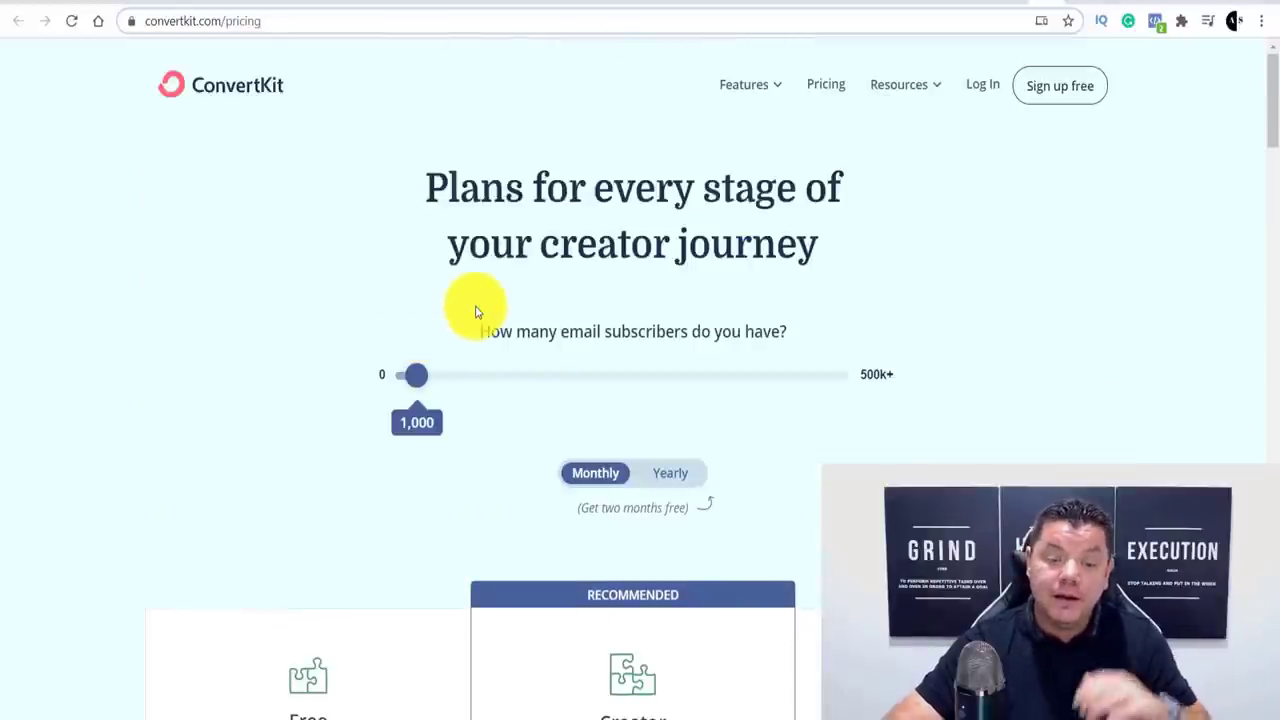
{"action": "scroll", "coordinate": [500, 303], "scroll_direction": "down", "scroll_amount": 4}
{"action": "scroll", "coordinate": [532, 302], "scroll_direction": "up", "scroll_amount": 4}
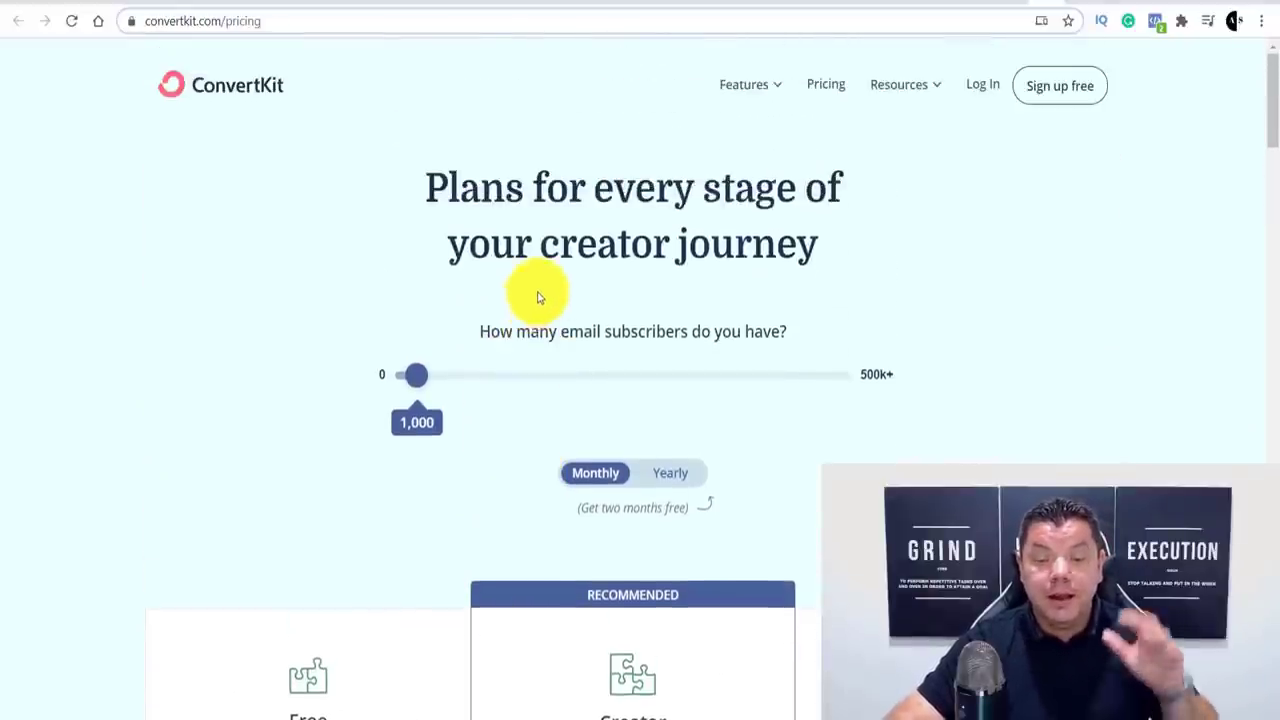
- Switch to the ConvertKit account, start a new landing page, and preview the Abbey template
{"action": "left_click", "coordinate": [1072, 6]}
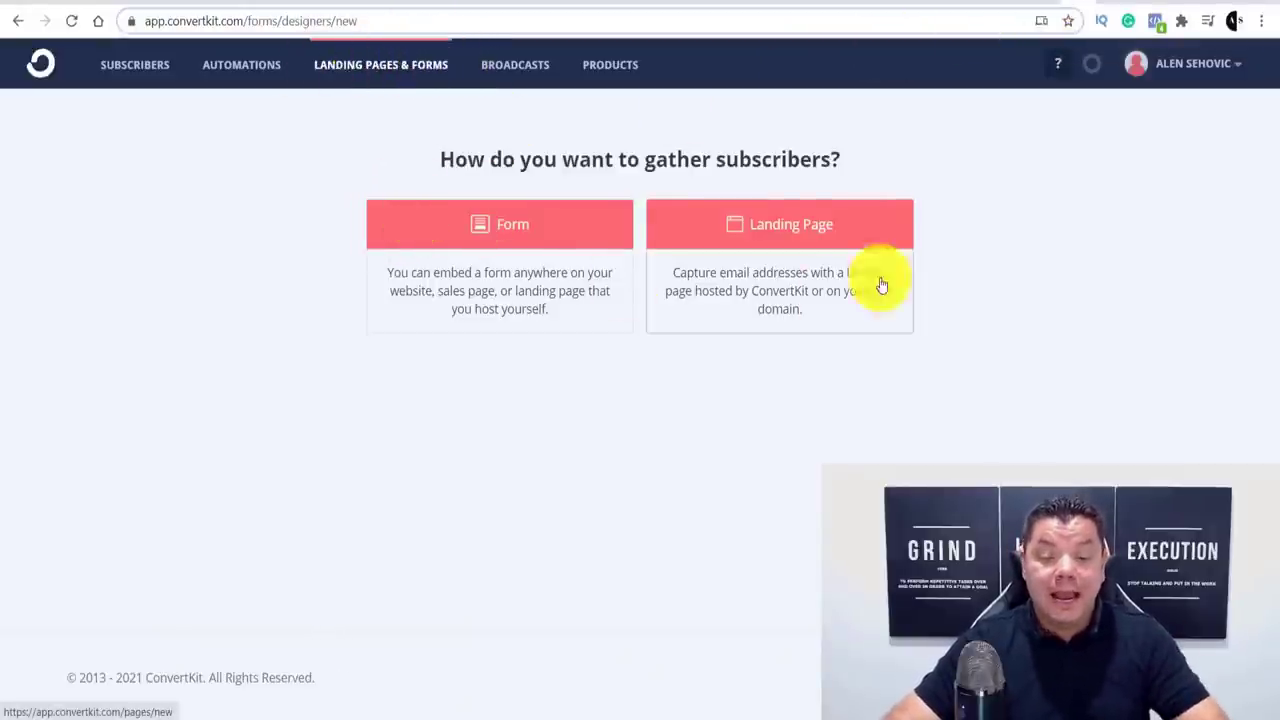
{"action": "left_click", "coordinate": [781, 229]}
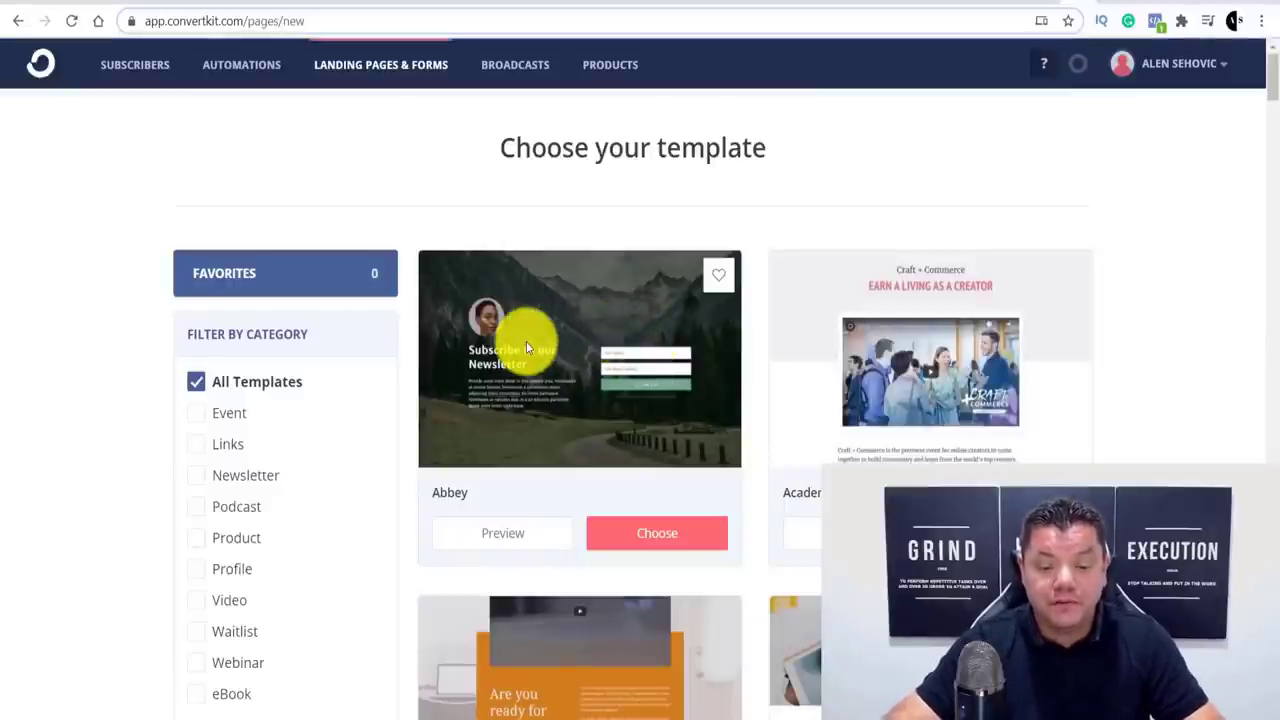
{"action": "scroll", "coordinate": [650, 390], "scroll_direction": "down", "scroll_amount": 1}
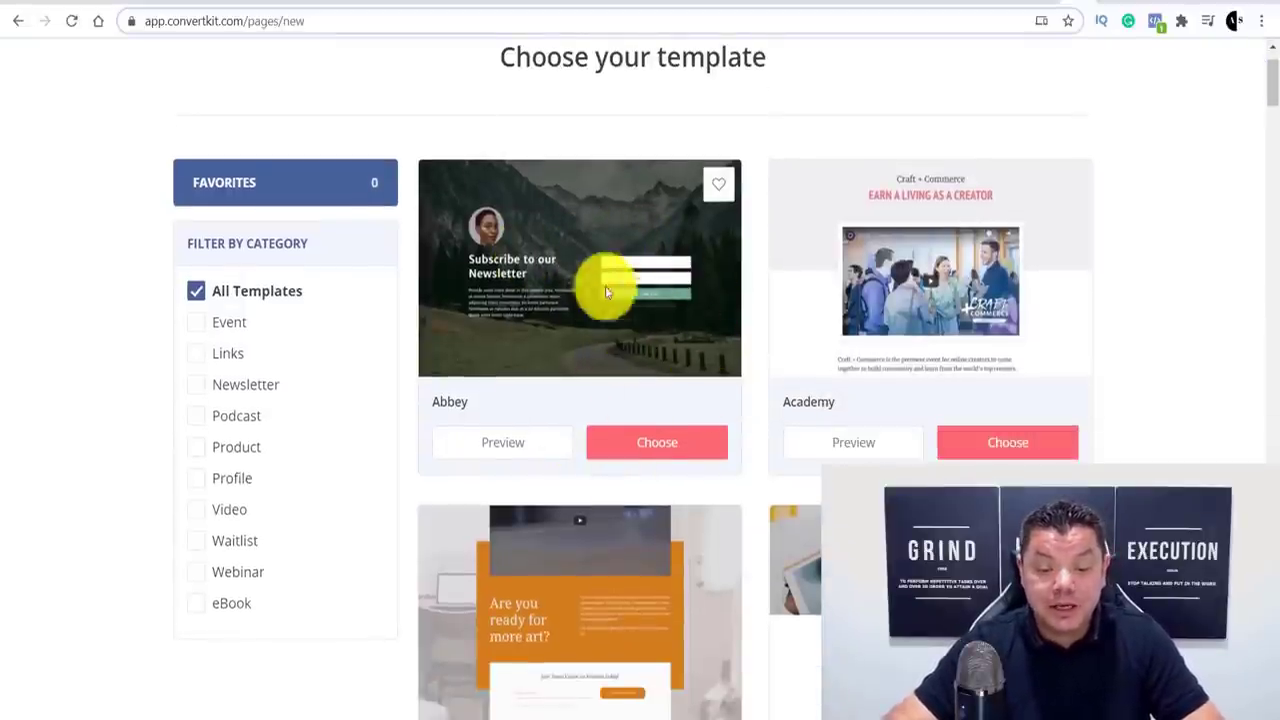
{"action": "scroll", "coordinate": [680, 337], "scroll_direction": "down", "scroll_amount": 2}
{"action": "scroll", "coordinate": [643, 451], "scroll_direction": "up", "scroll_amount": 3}
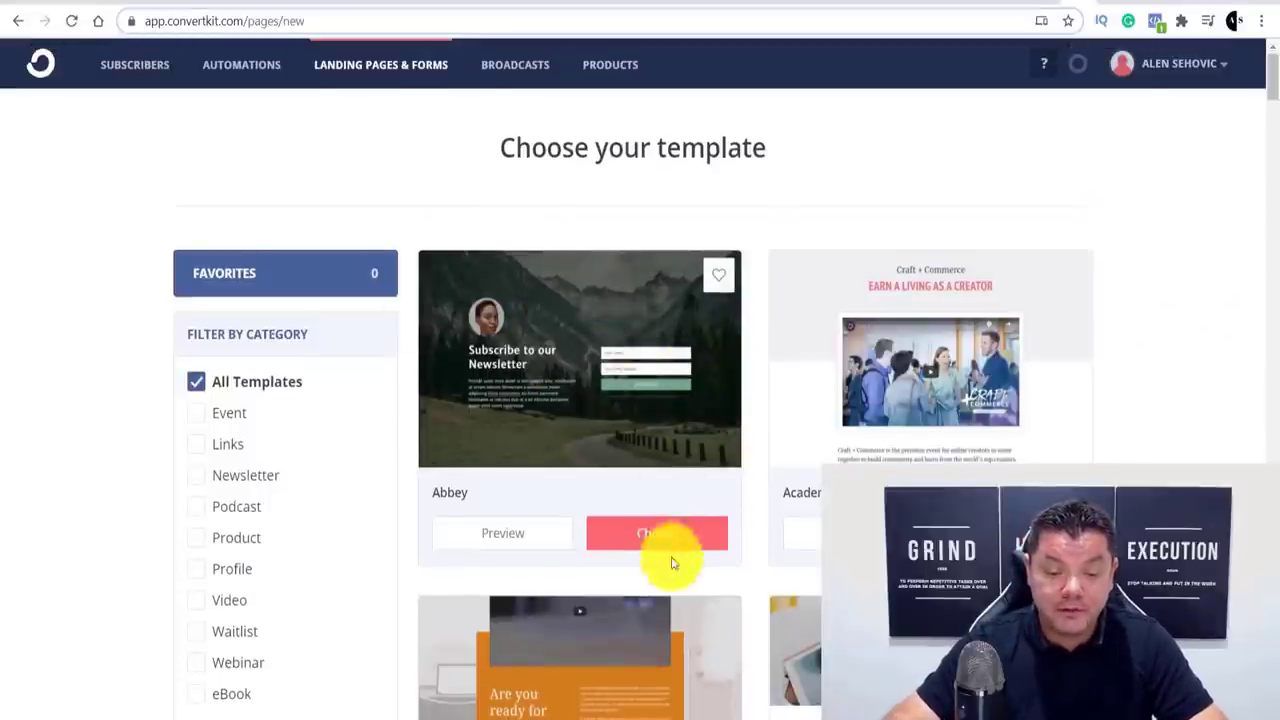
{"action": "left_click", "coordinate": [482, 402]}
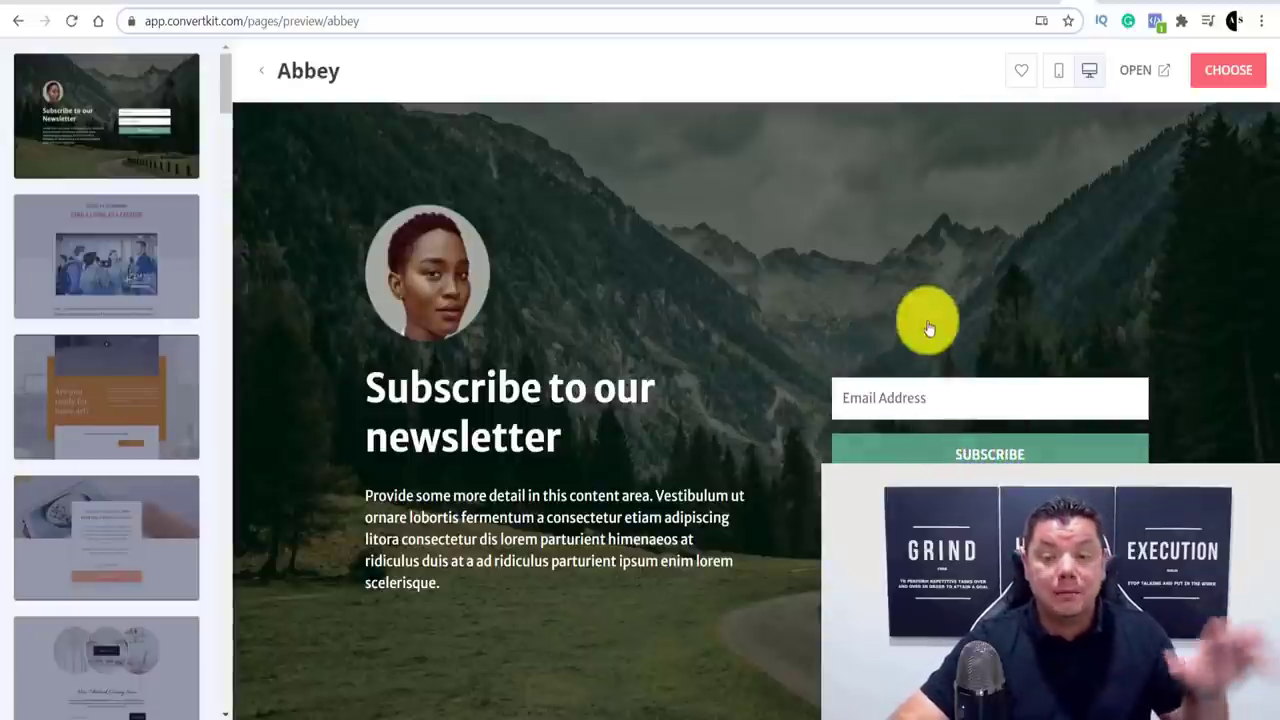
- Revisit the 12 Minute Affiliate sales page's headline, and return to the Abbey template preview to highlight its web address
{"action": "left_click", "coordinate": [946, 8]}
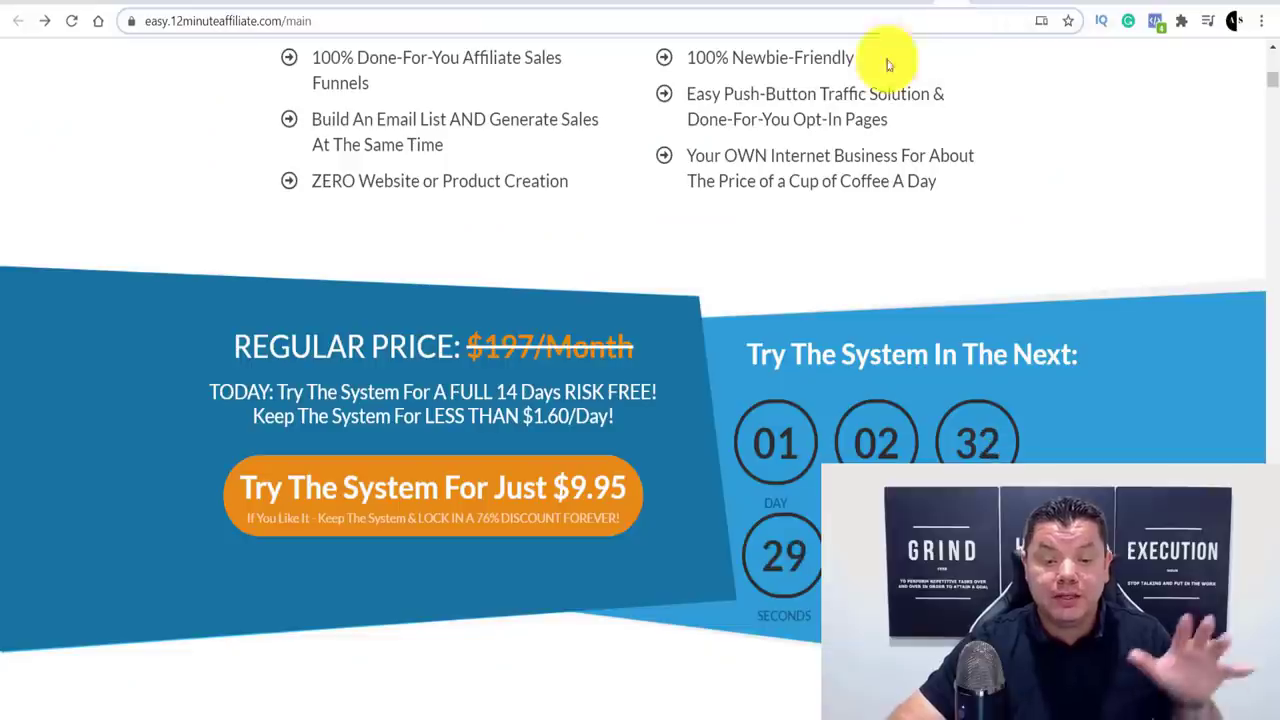
{"action": "scroll", "coordinate": [700, 277], "scroll_direction": "up", "scroll_amount": 10}
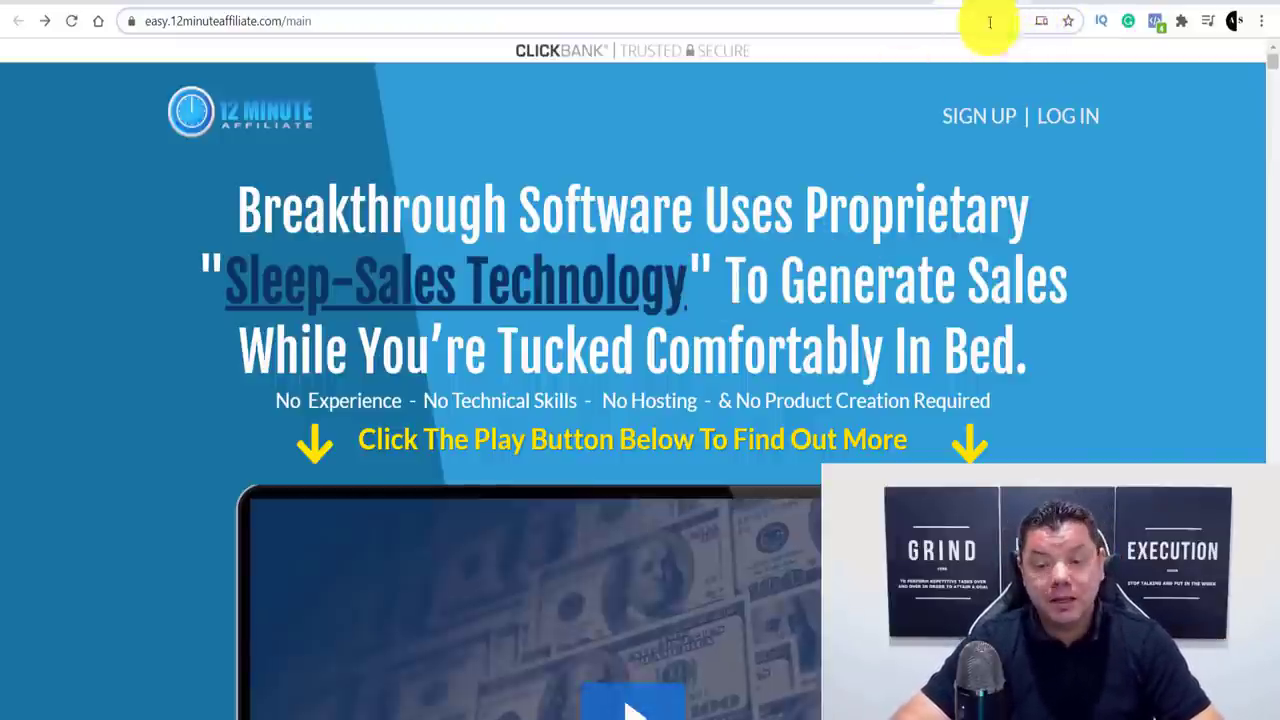
{"action": "left_click", "coordinate": [1062, 4]}
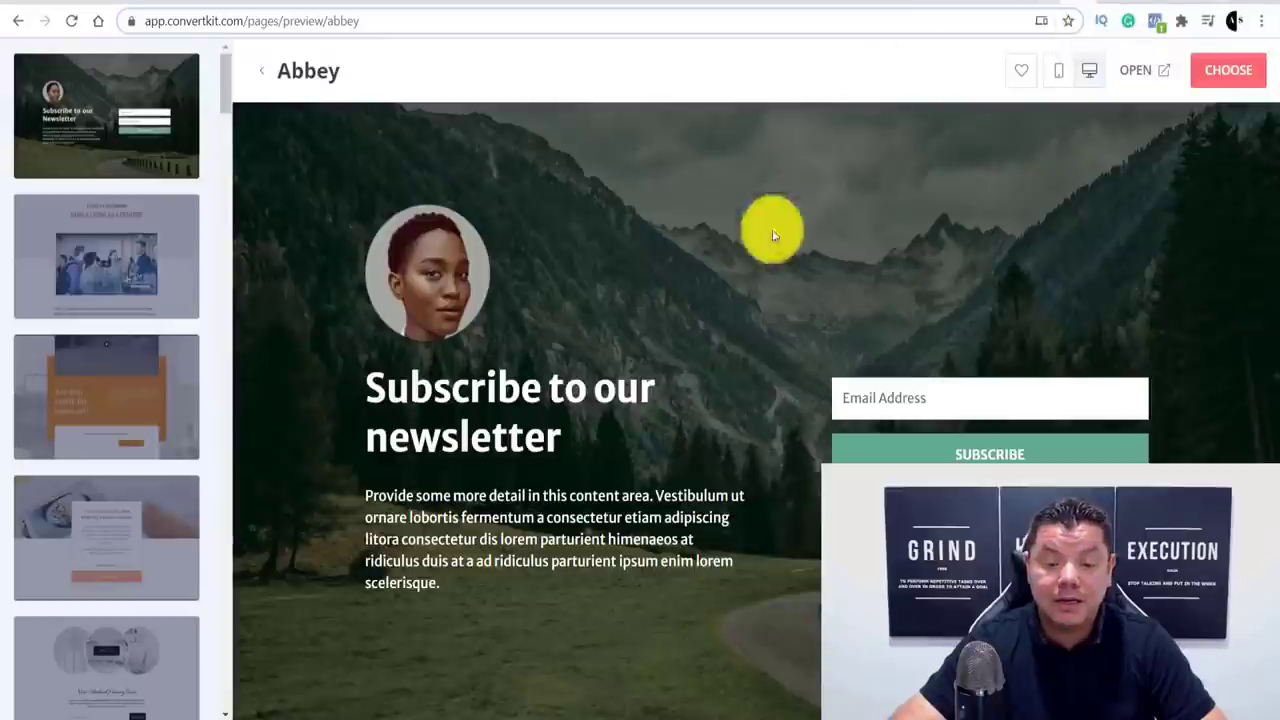
{"action": "left_click", "coordinate": [389, 21]}
{"action": "left_click_drag", "start_coordinate": [146, 21], "coordinate": [334, 34]}
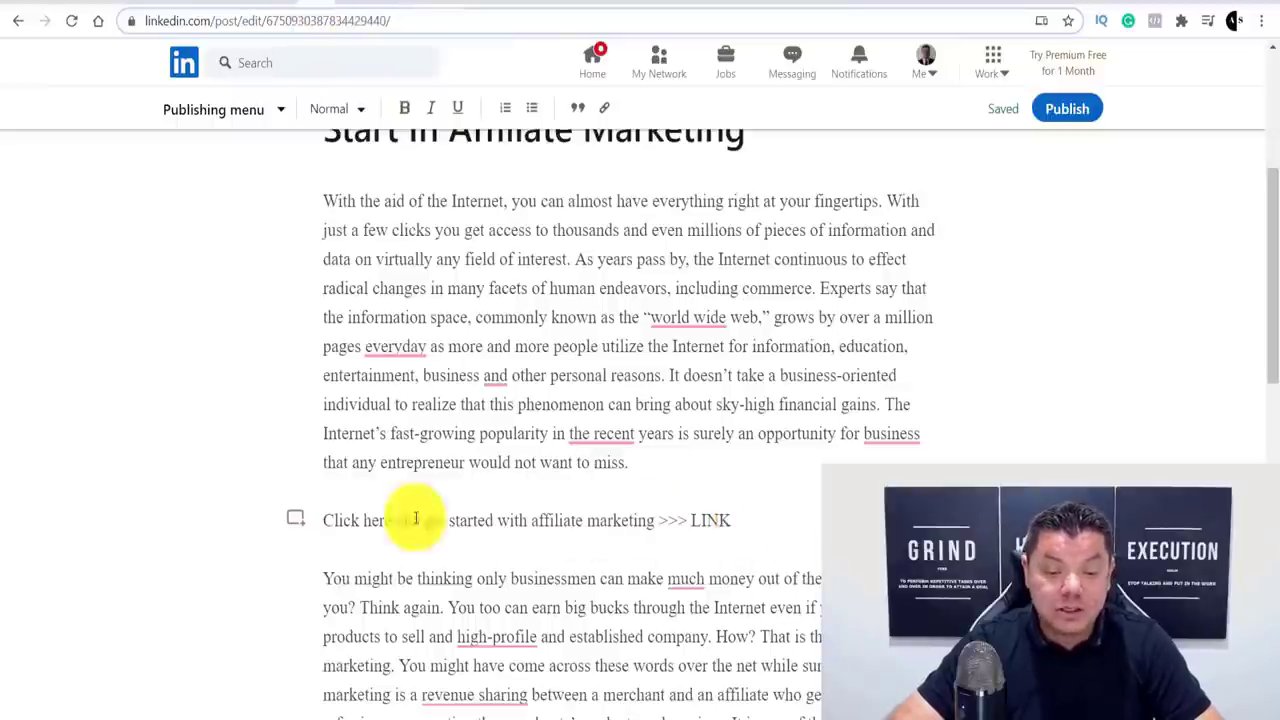
- In the LinkedIn article, add "CONVKIT LINK" to the first call-to-action line and review the remaining text down to the hashtags
{"action": "scroll", "coordinate": [530, 336], "scroll_direction": "up", "scroll_amount": 4}
{"action": "scroll", "coordinate": [533, 341], "scroll_direction": "down", "scroll_amount": 5}
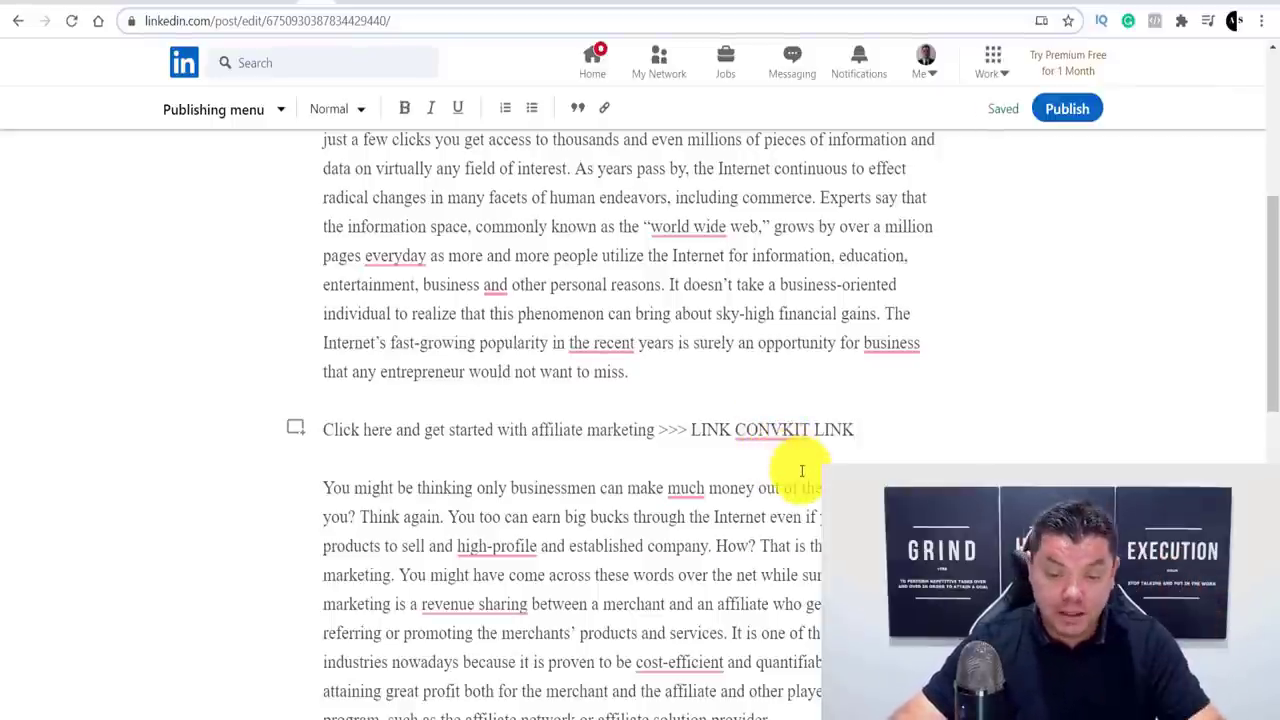
{"action": "scroll", "coordinate": [798, 470], "scroll_direction": "down", "scroll_amount": 6}
{"action": "scroll", "coordinate": [400, 680], "scroll_direction": "down", "scroll_amount": 4}
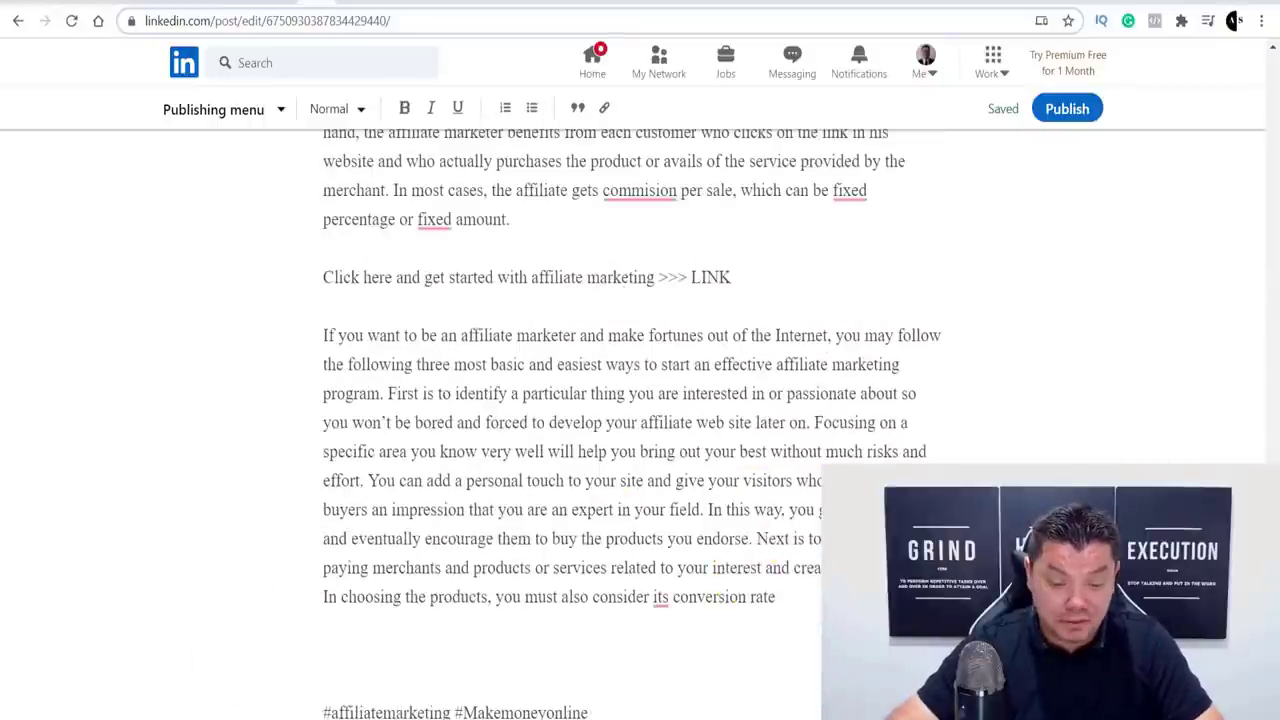
{"action": "scroll", "coordinate": [600, 540], "scroll_direction": "up", "scroll_amount": 7}
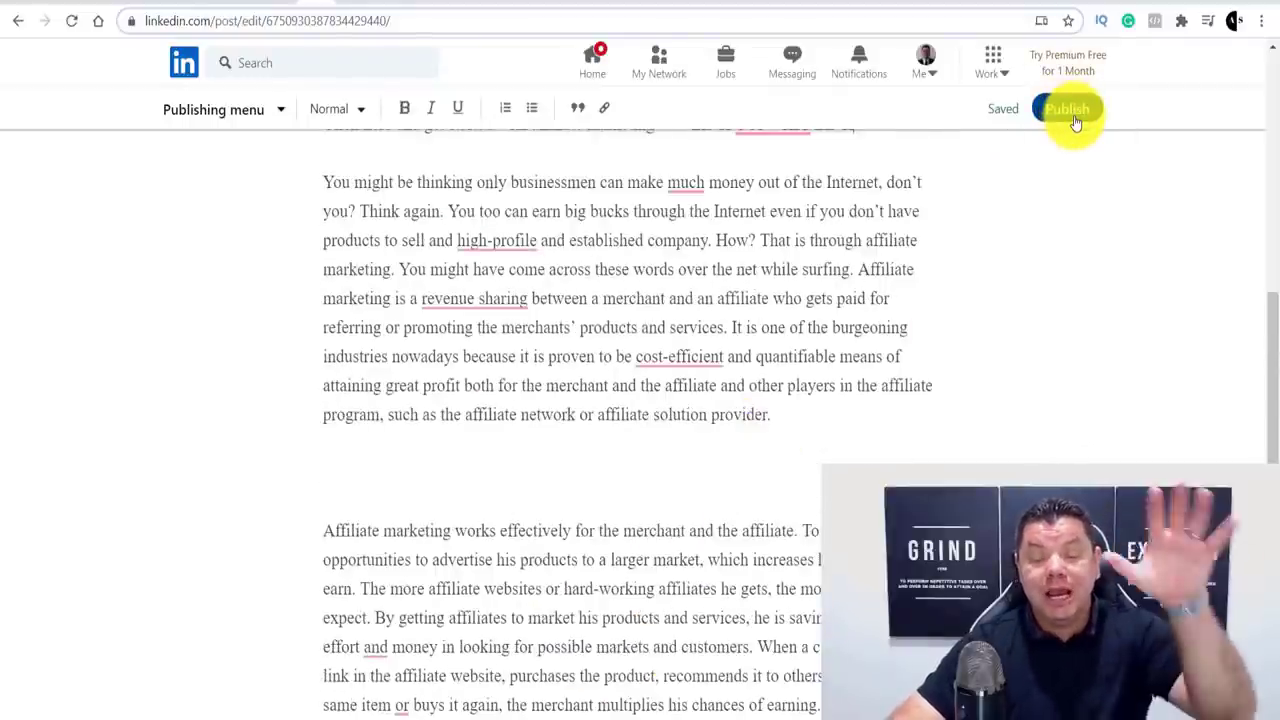
- Review the LinkedIn article from its cover image area to the first call-to-action line, highlighting the headline along the way
{"action": "scroll", "coordinate": [1006, 250], "scroll_direction": "up", "scroll_amount": 10}
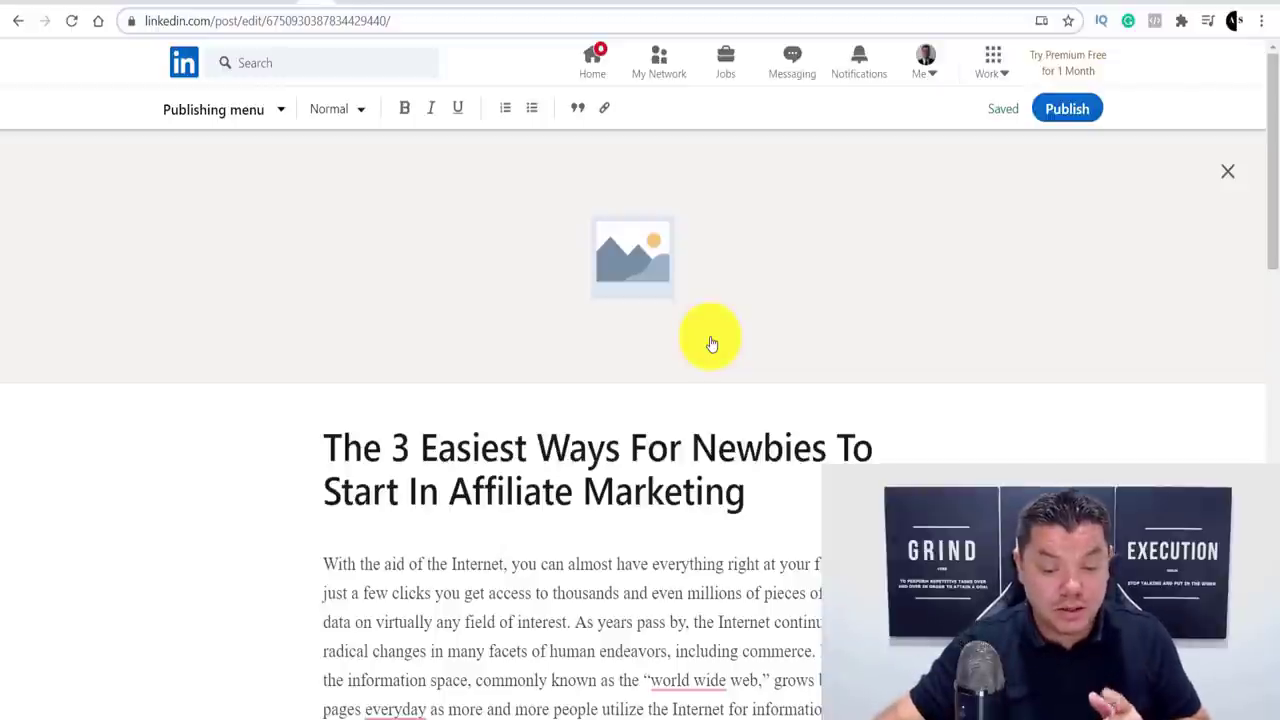
{"action": "scroll", "coordinate": [708, 350], "scroll_direction": "down", "scroll_amount": 2}
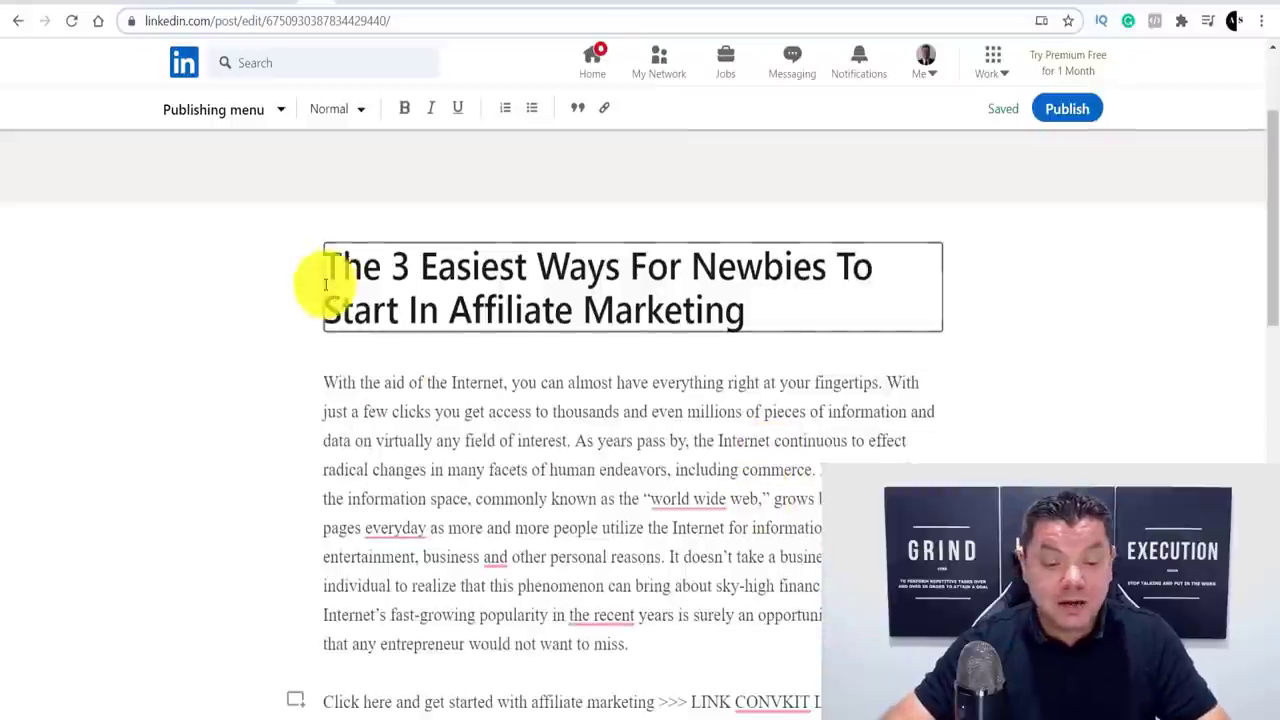
{"action": "left_click_drag", "start_coordinate": [331, 263], "coordinate": [440, 310]}
{"action": "left_click_drag", "start_coordinate": [456, 537], "coordinate": [900, 328]}
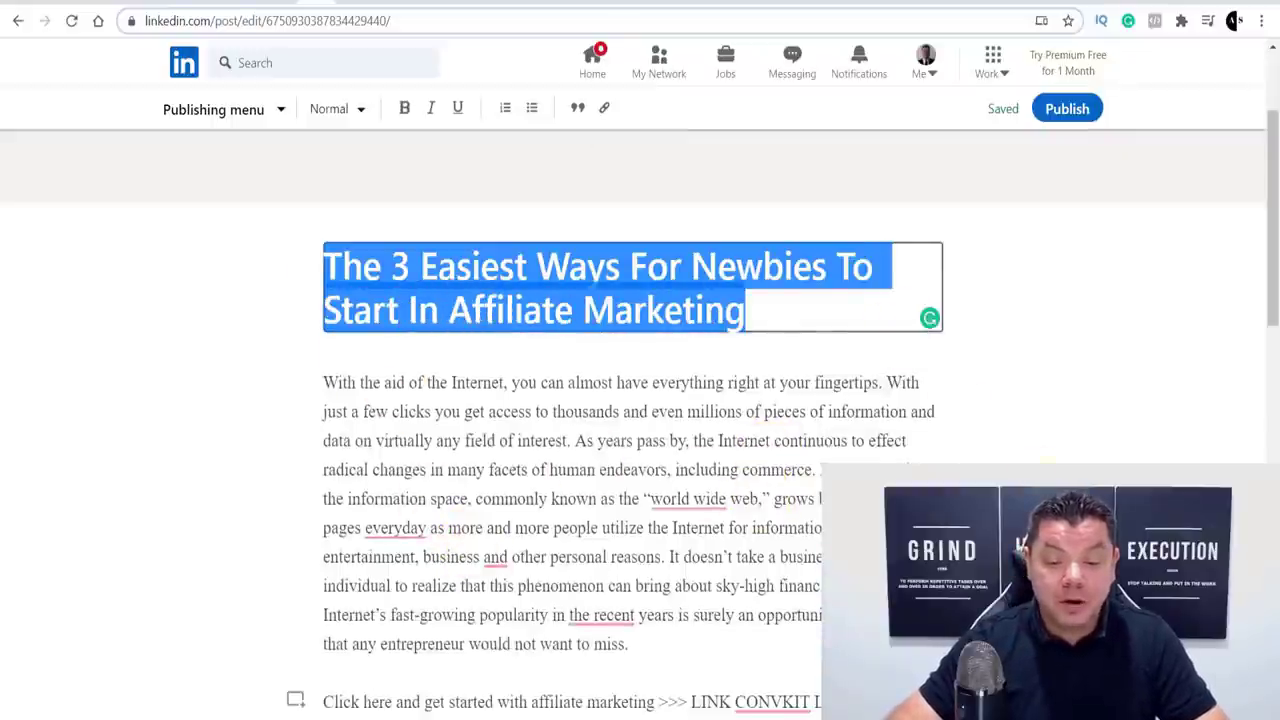
{"action": "left_click", "coordinate": [480, 220]}
{"action": "scroll", "coordinate": [600, 470], "scroll_direction": "down", "scroll_amount": 4}
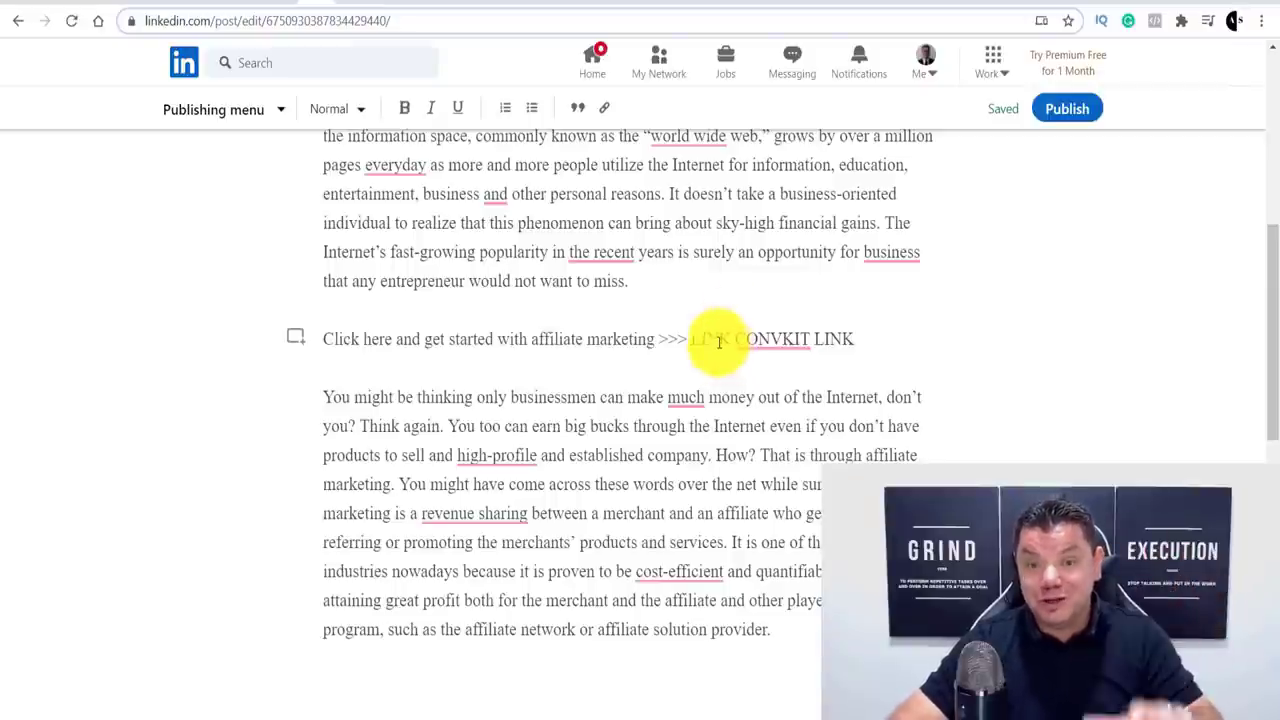
- Switch to Quora and show all Spaces to review the account's own Spaces and the suggested ones
{"action": "left_click", "coordinate": [700, 6]}
{"action": "left_click", "coordinate": [658, 63]}
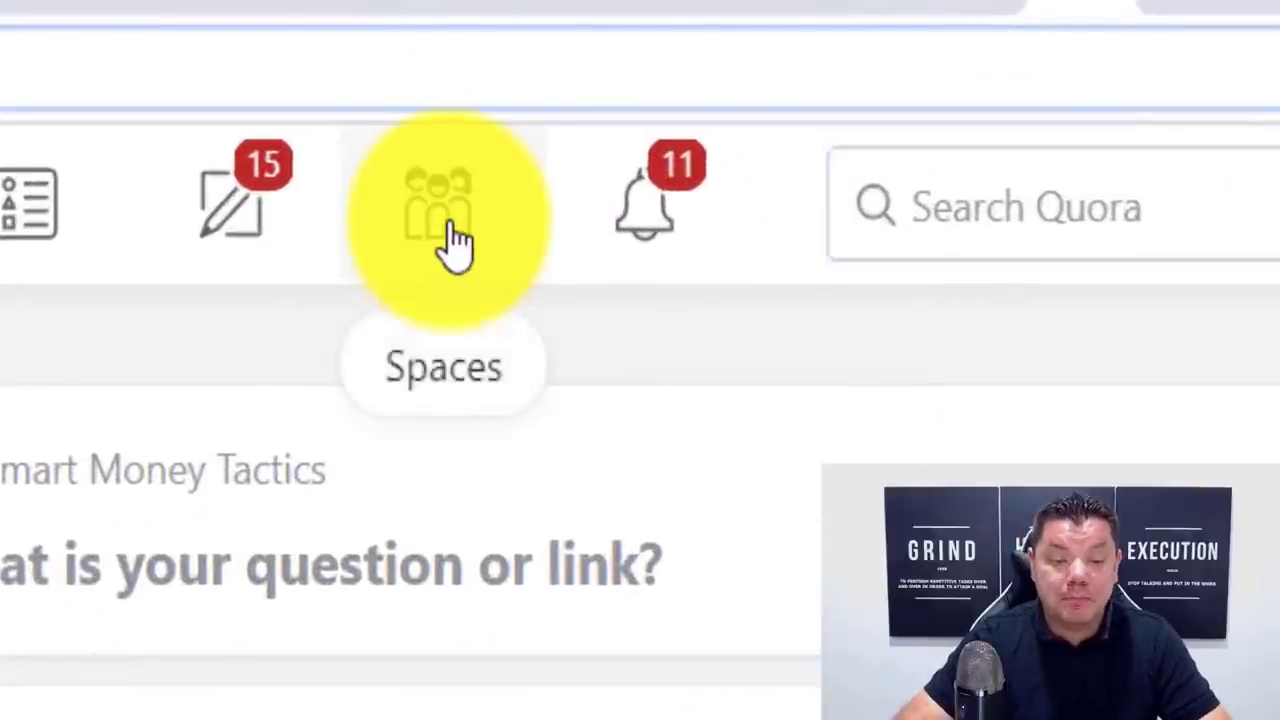
{"action": "left_click", "coordinate": [476, 198]}
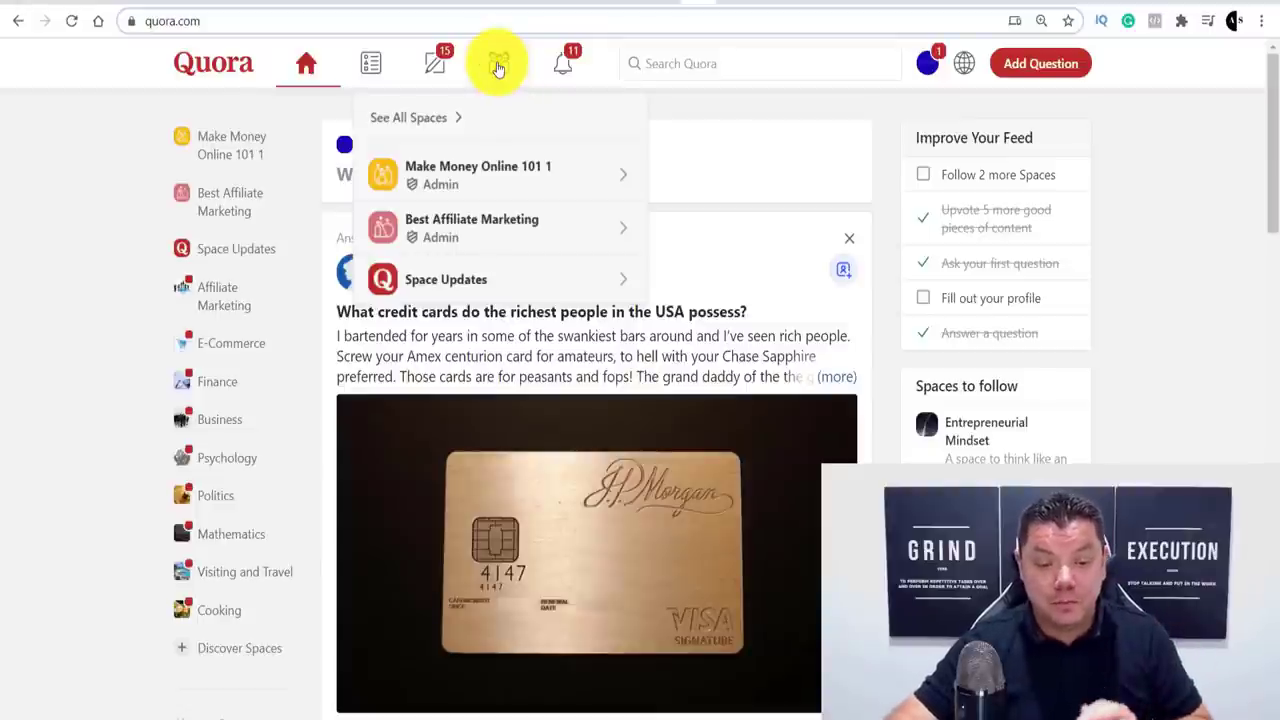
{"action": "left_click", "coordinate": [407, 120]}
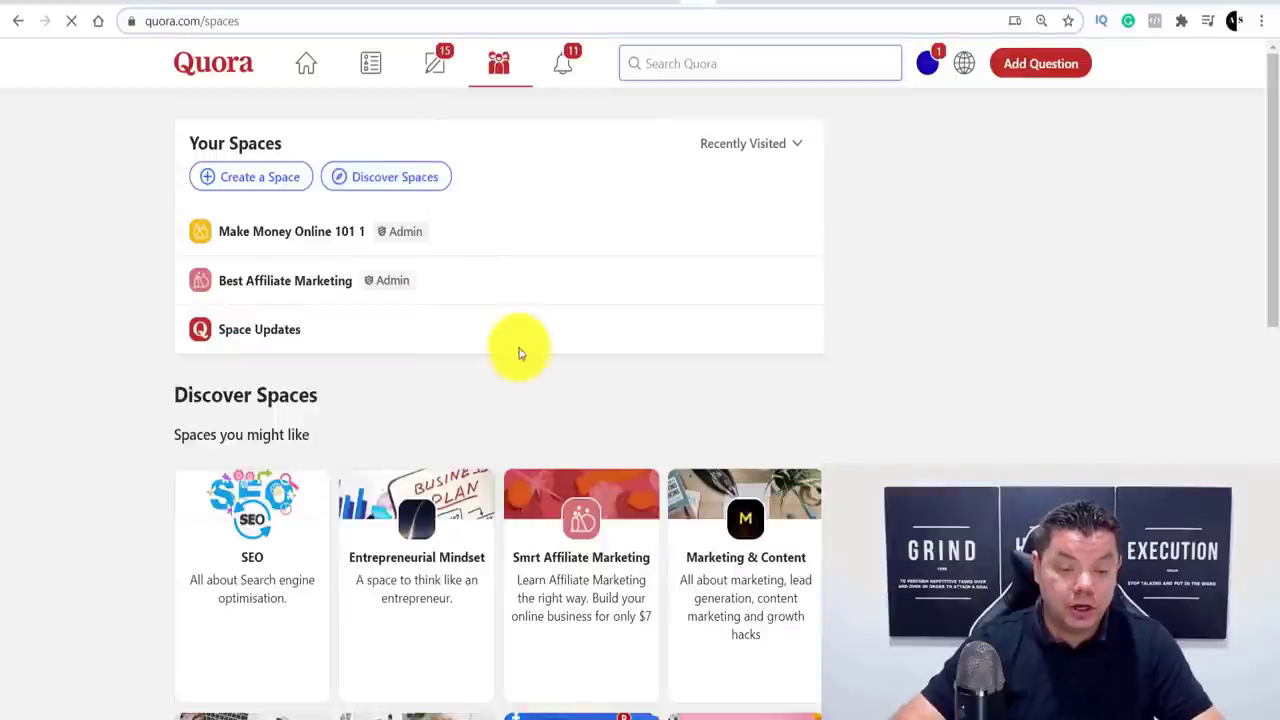
{"action": "scroll", "coordinate": [288, 410], "scroll_direction": "down", "scroll_amount": 2}
{"action": "scroll", "coordinate": [290, 385], "scroll_direction": "up", "scroll_amount": 1}
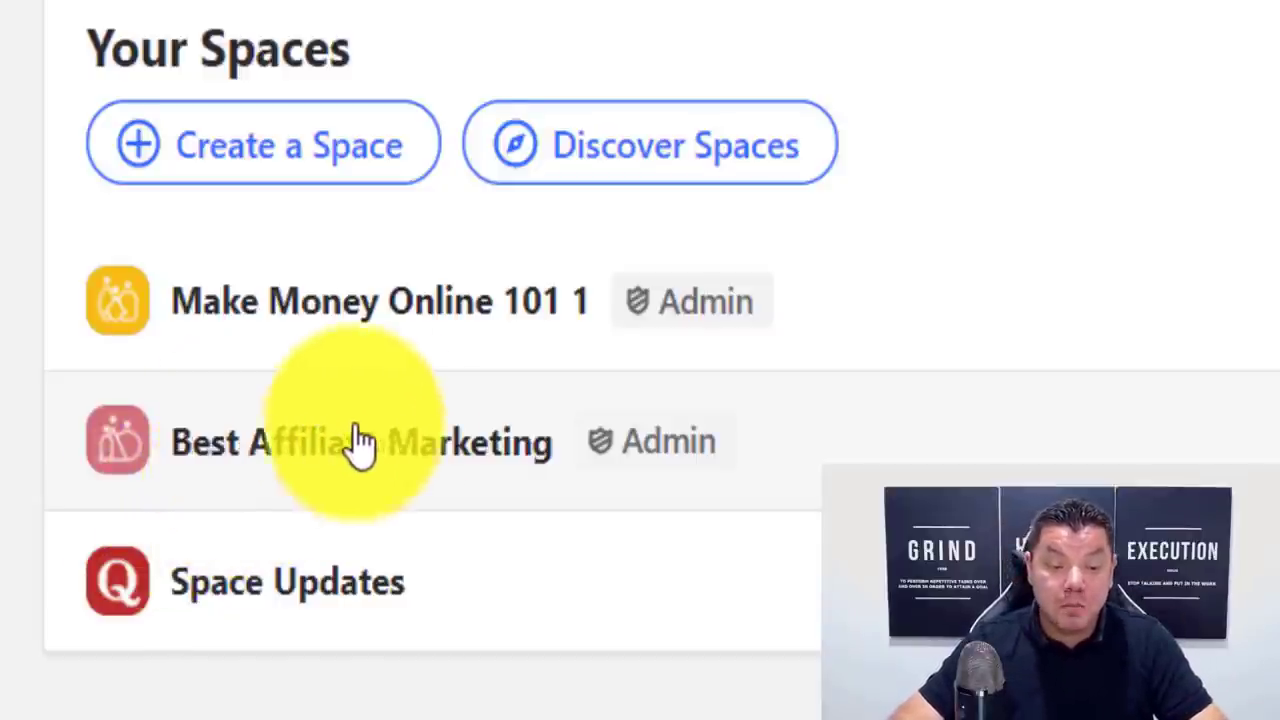
- Visit the Best Affiliate Marketing Space and look over its follower information and top post
{"action": "left_click", "coordinate": [360, 443]}
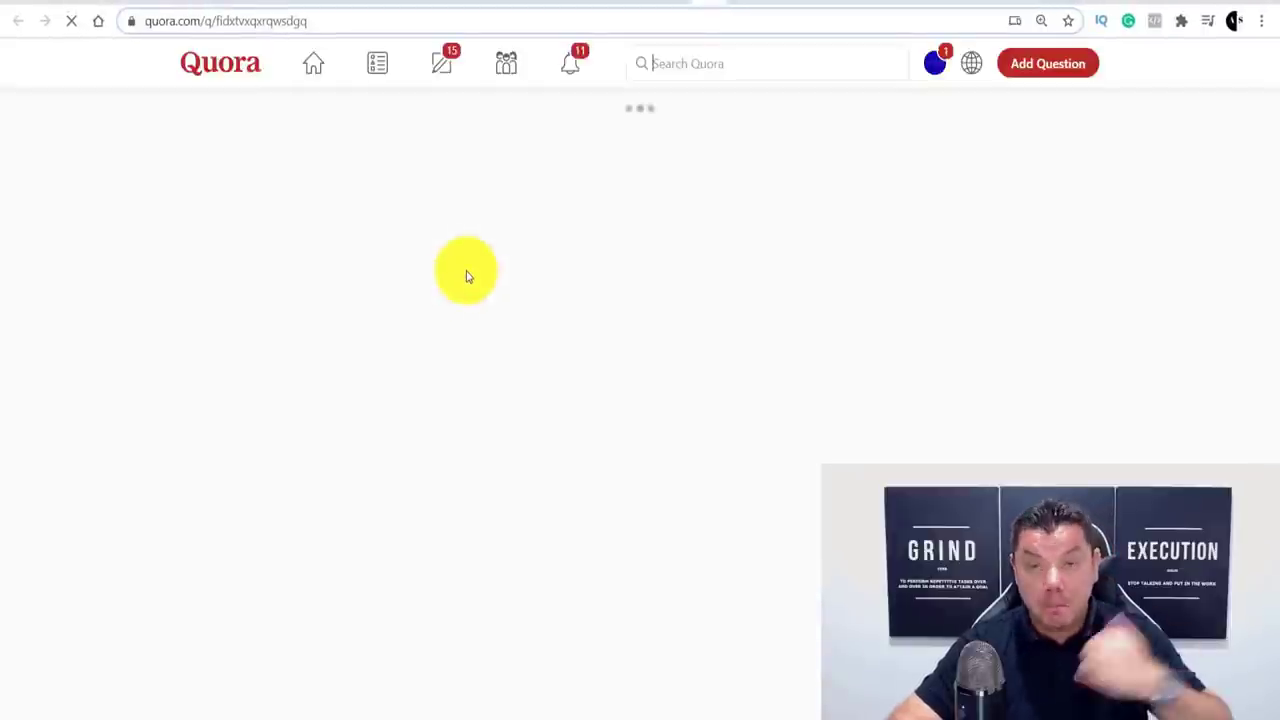
{"action": "scroll", "coordinate": [465, 290], "scroll_direction": "down", "scroll_amount": 2}
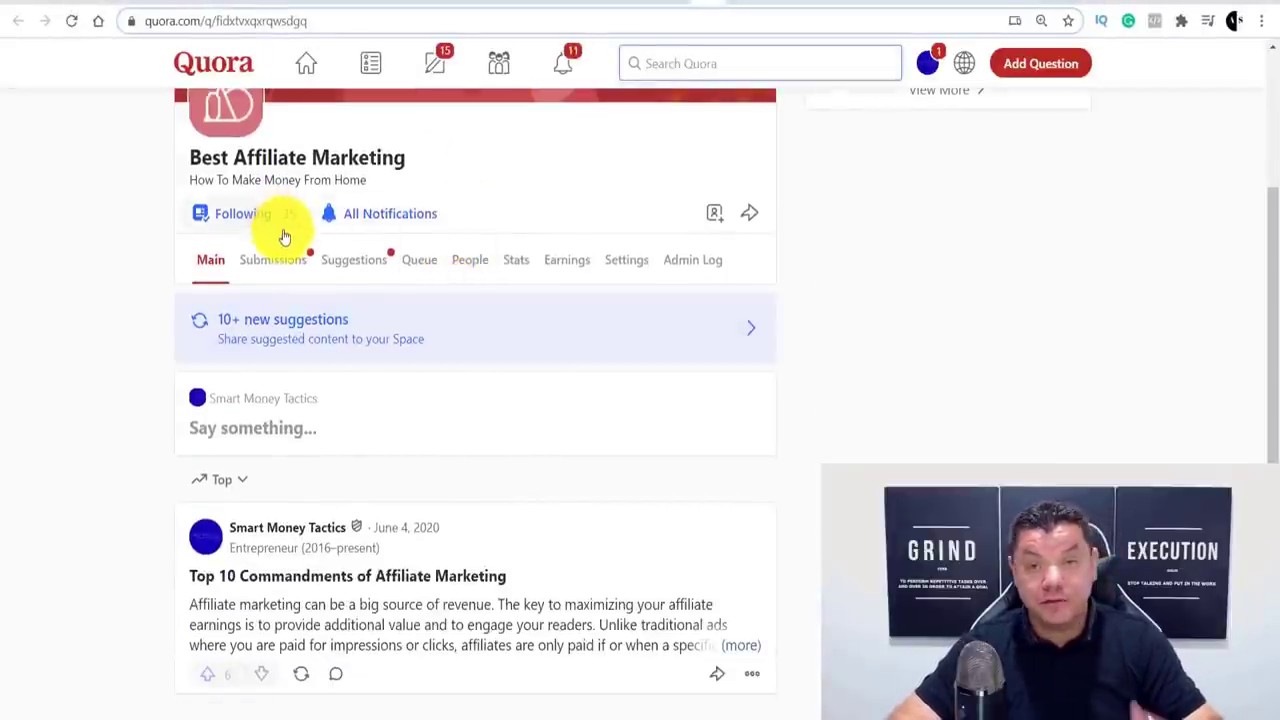
{"action": "scroll", "coordinate": [286, 234], "scroll_direction": "down", "scroll_amount": 1}
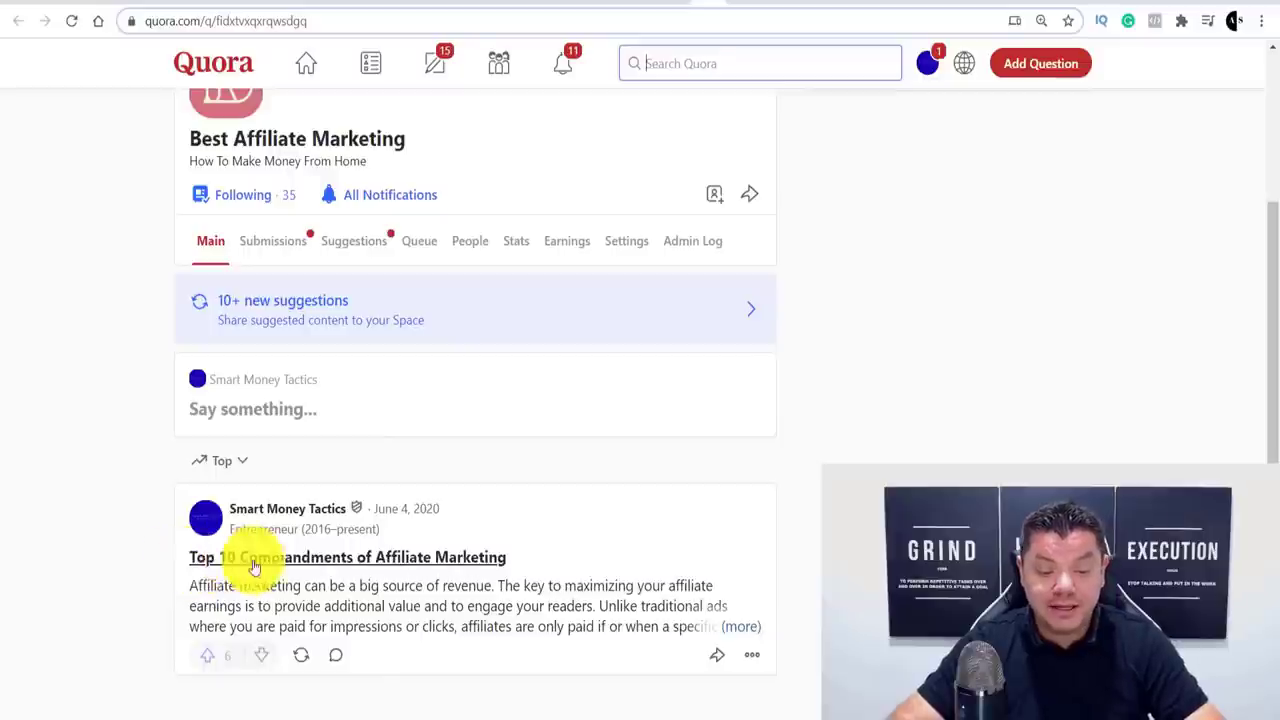
- Open the "Top 10 Commandments of Affiliate Marketing" post and examine its embedded links and opening sections
{"action": "left_click", "coordinate": [345, 557]}
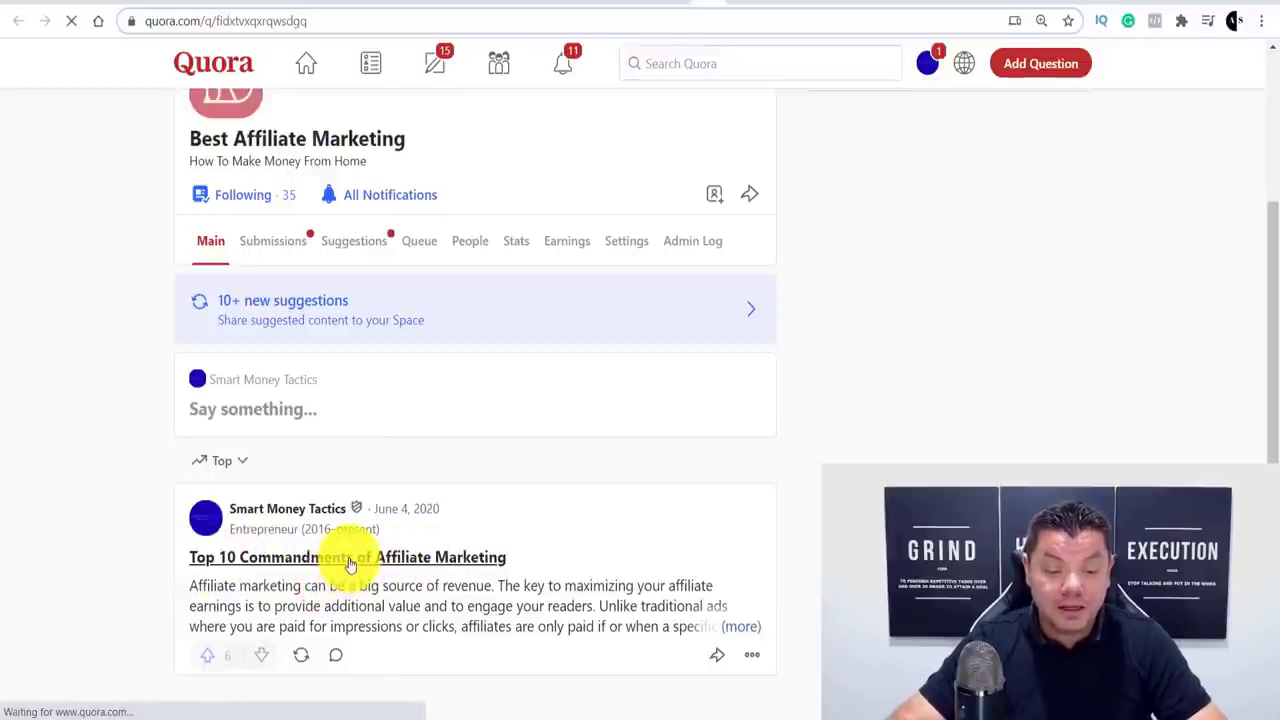
{"action": "scroll", "coordinate": [543, 386], "scroll_direction": "down", "scroll_amount": 3}
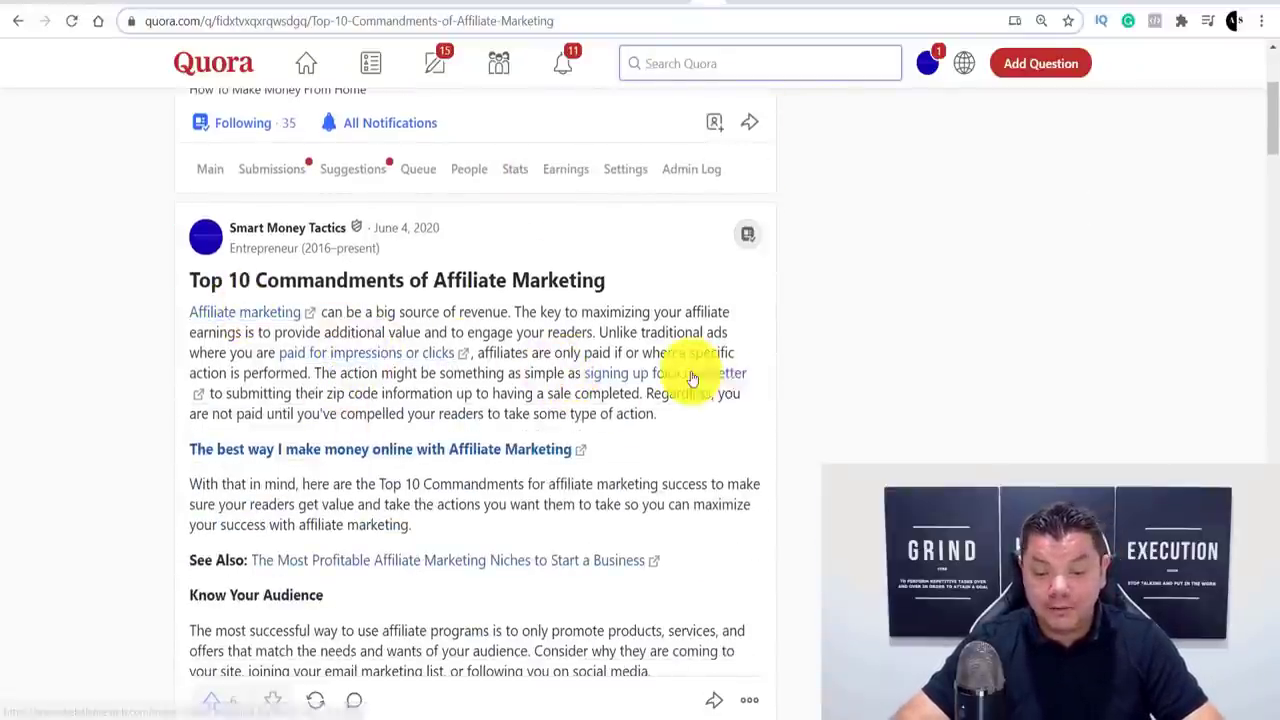
{"action": "scroll", "coordinate": [330, 440], "scroll_direction": "down", "scroll_amount": 3}
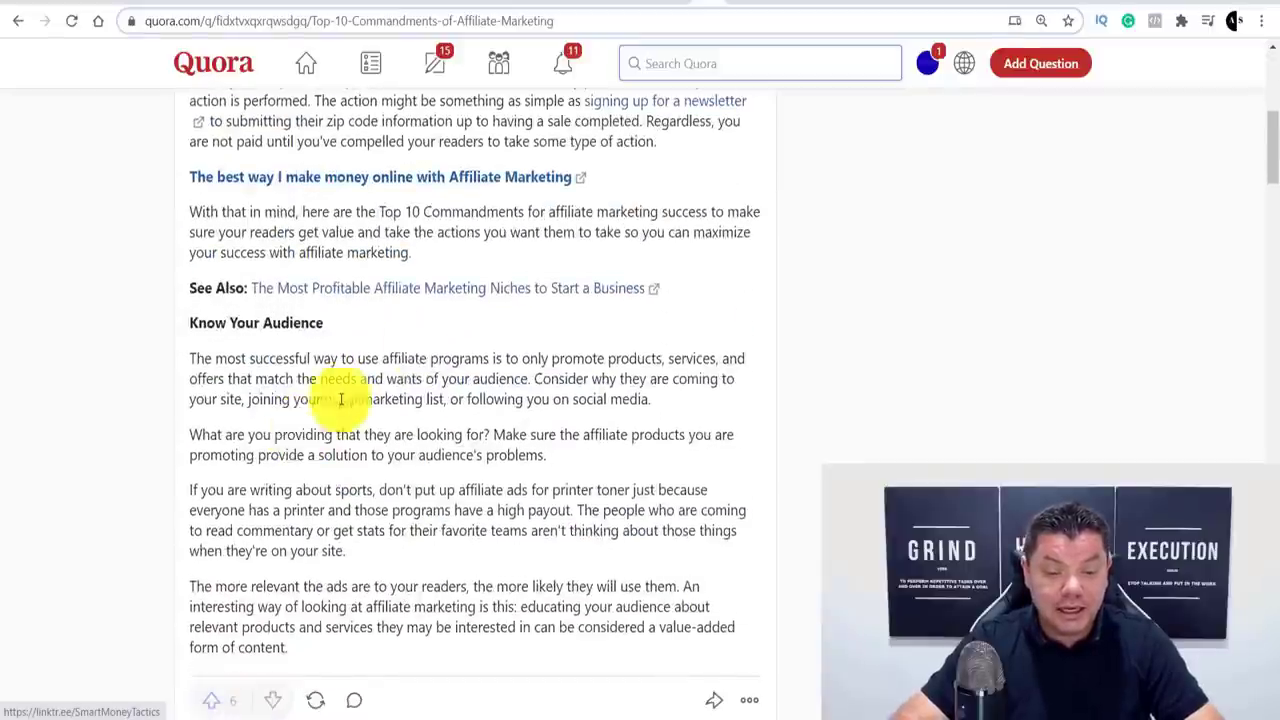
{"action": "scroll", "coordinate": [410, 330], "scroll_direction": "down", "scroll_amount": 4}
{"action": "scroll", "coordinate": [106, 271], "scroll_direction": "down", "scroll_amount": 3}
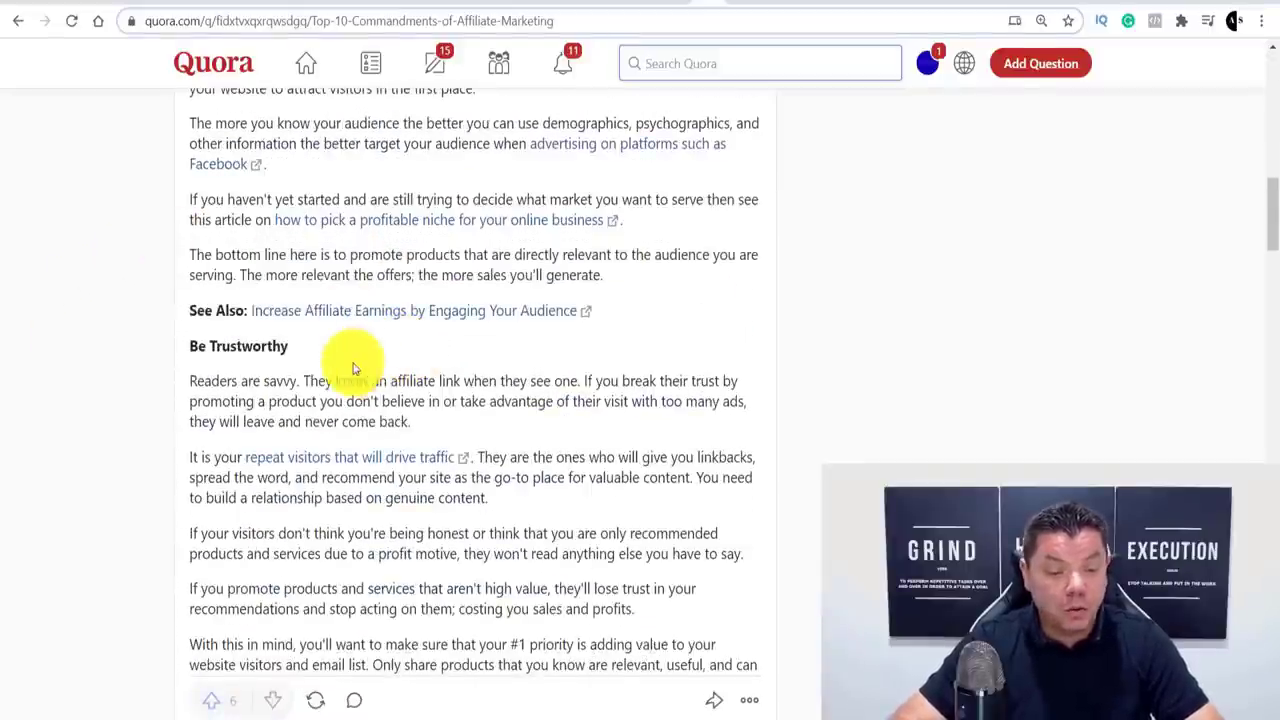
{"action": "scroll", "coordinate": [350, 363], "scroll_direction": "down", "scroll_amount": 5}
{"action": "scroll", "coordinate": [414, 337], "scroll_direction": "down", "scroll_amount": 6}
{"action": "scroll", "coordinate": [420, 351], "scroll_direction": "up", "scroll_amount": 14}
{"action": "scroll", "coordinate": [432, 372], "scroll_direction": "up", "scroll_amount": 12}
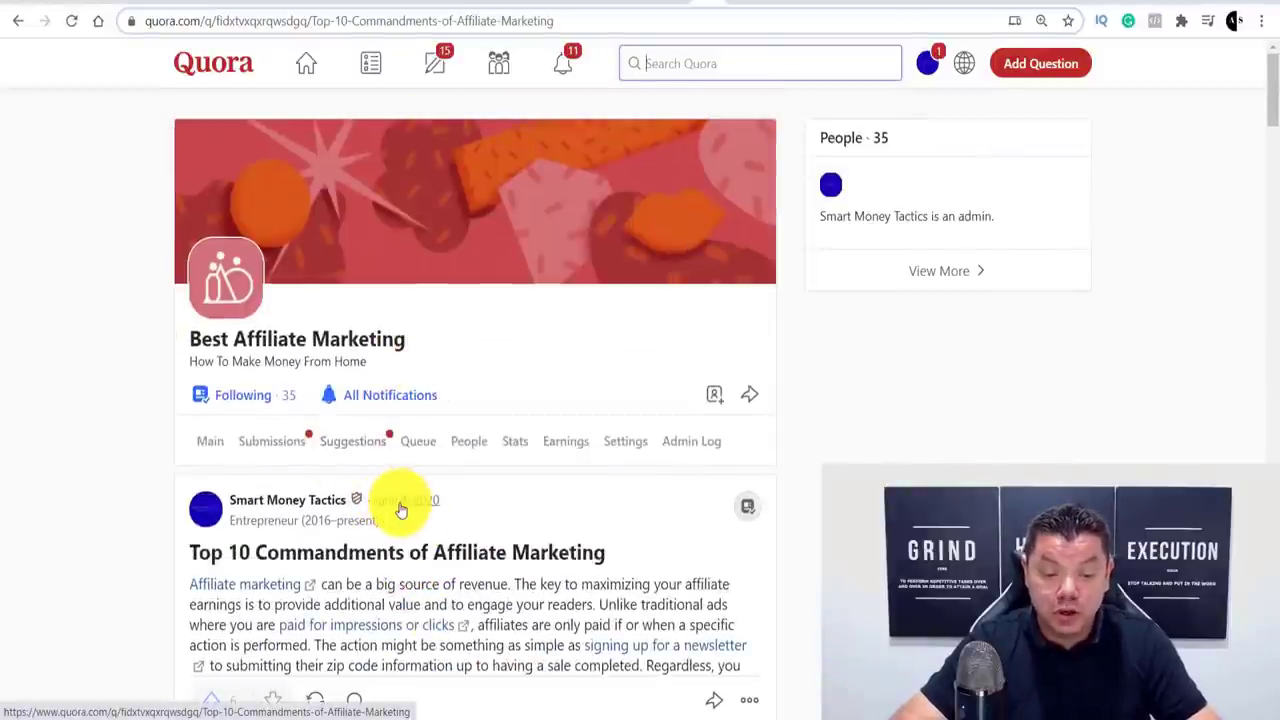
- Skim the post through the "Write Timeless Content" section, and return to the promotional link near its start
{"action": "scroll", "coordinate": [405, 512], "scroll_direction": "down", "scroll_amount": 10}
{"action": "scroll", "coordinate": [534, 211], "scroll_direction": "down", "scroll_amount": 11}
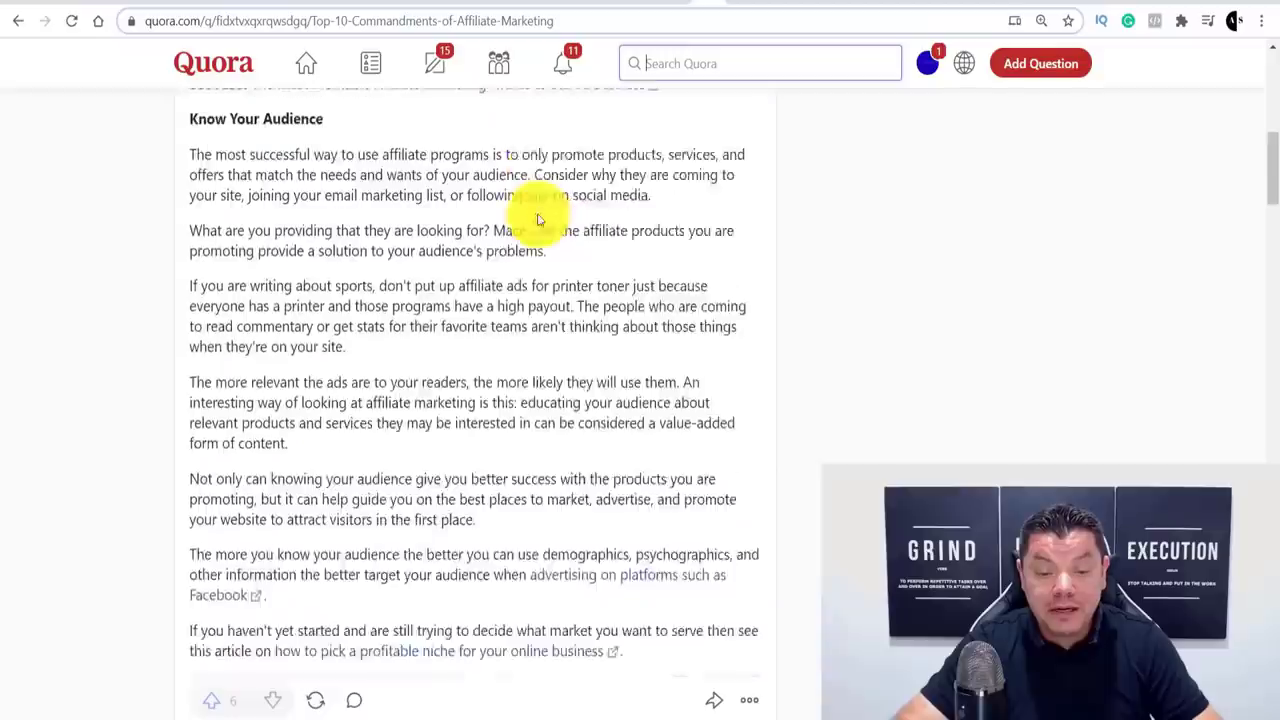
{"action": "scroll", "coordinate": [356, 297], "scroll_direction": "down", "scroll_amount": 10}
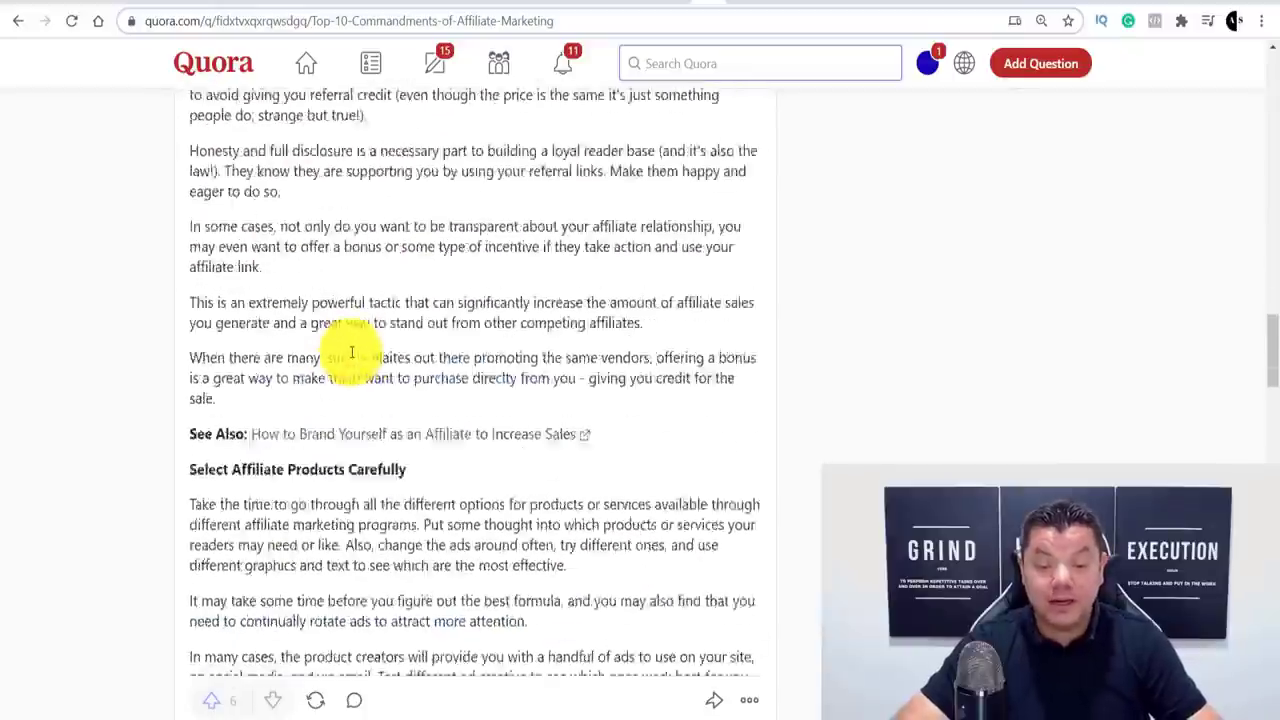
{"action": "scroll", "coordinate": [346, 362], "scroll_direction": "down", "scroll_amount": 10}
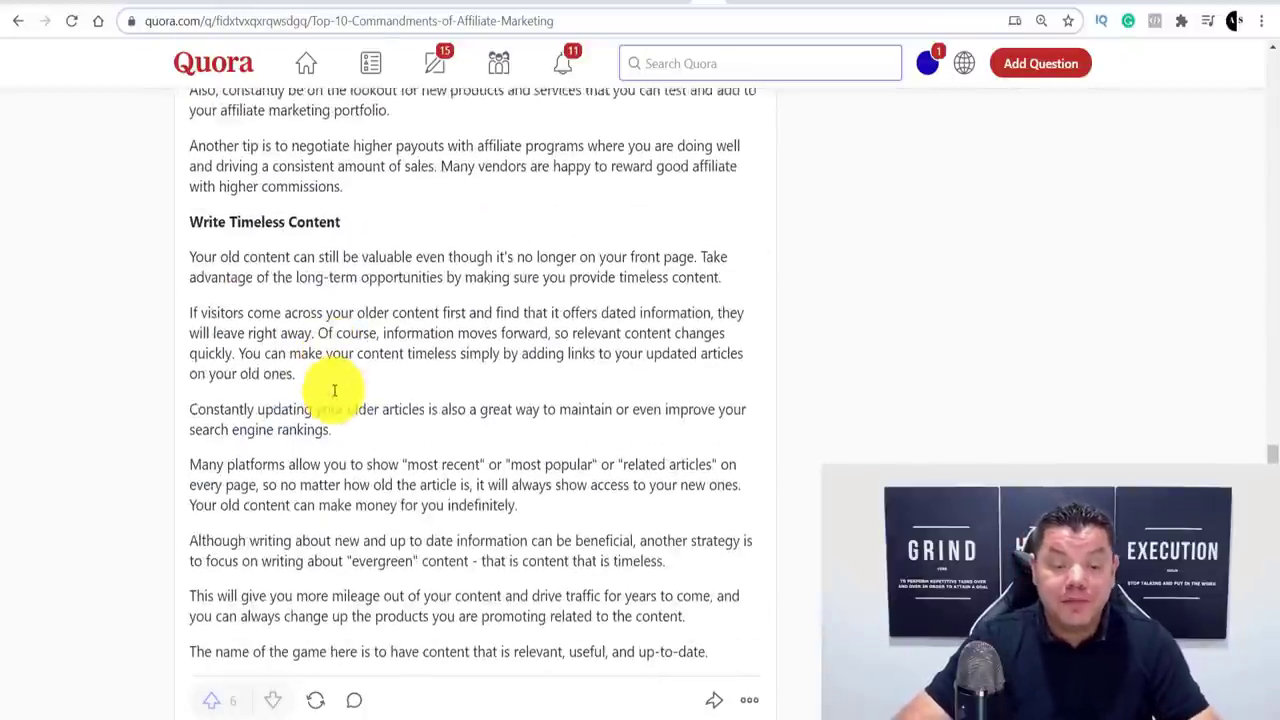
{"action": "scroll", "coordinate": [344, 393], "scroll_direction": "up", "scroll_amount": 20}
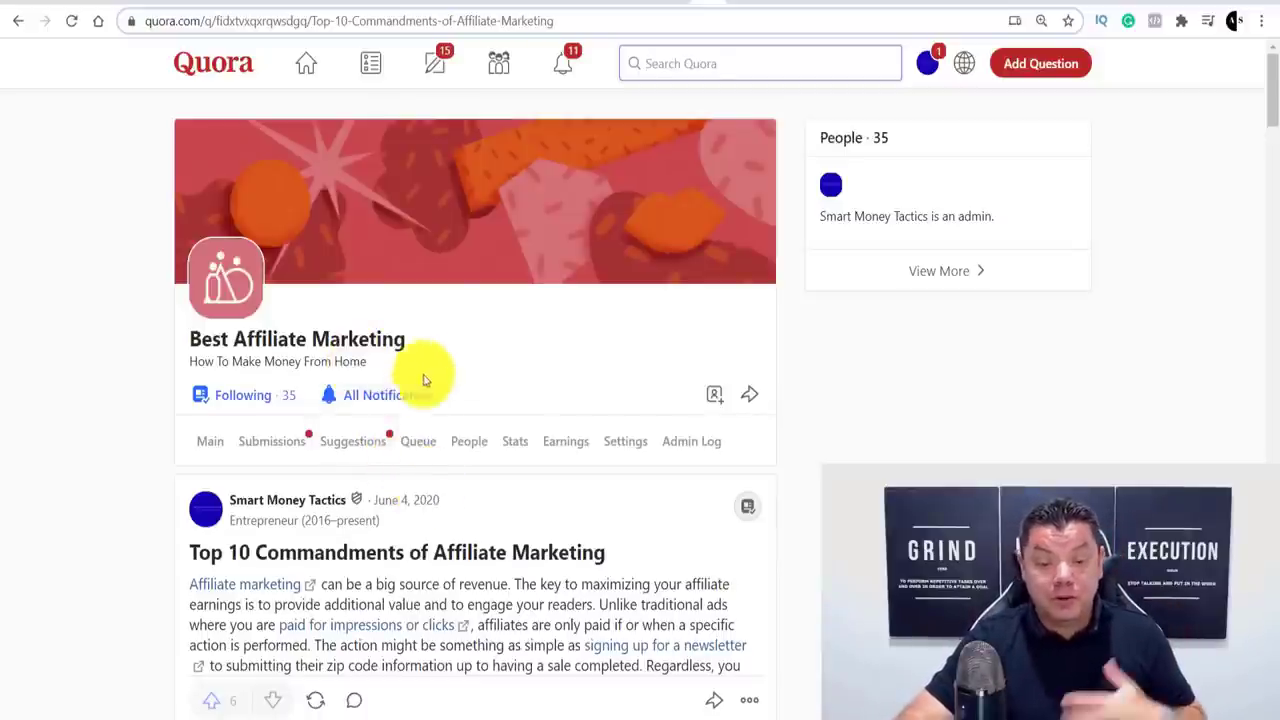
{"action": "scroll", "coordinate": [429, 457], "scroll_direction": "down", "scroll_amount": 2}
{"action": "scroll", "coordinate": [444, 418], "scroll_direction": "down", "scroll_amount": 3}
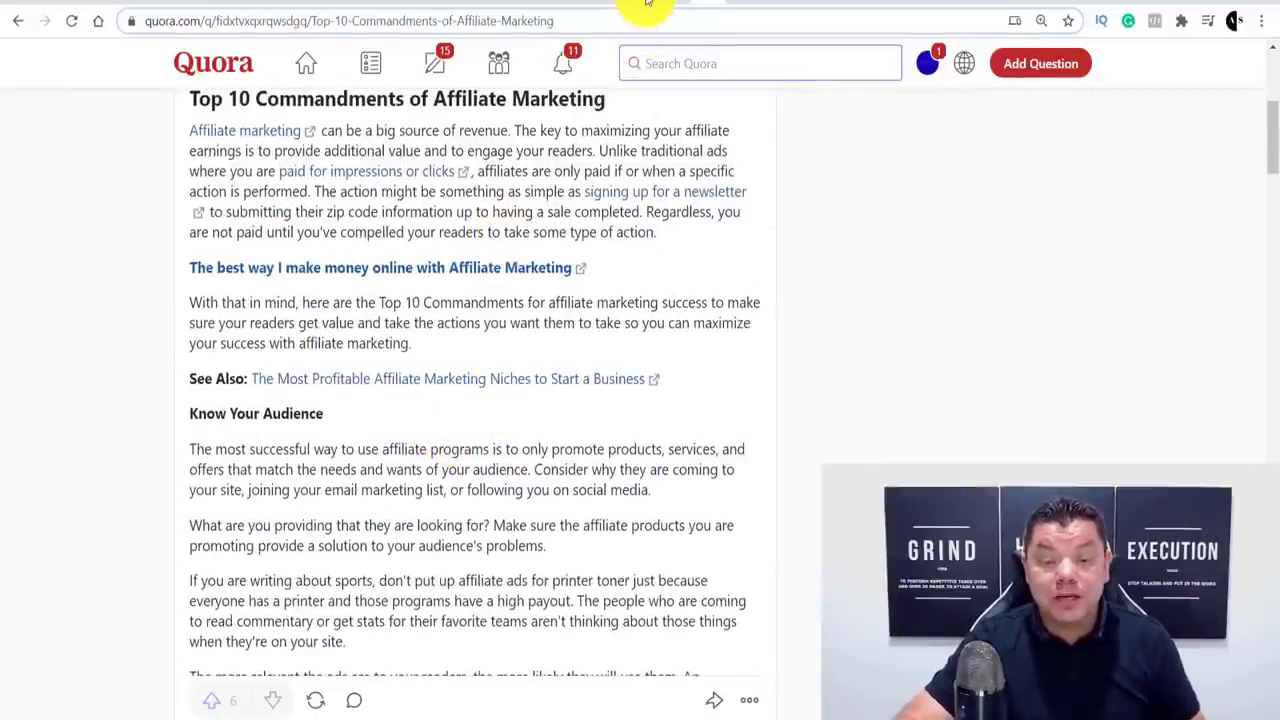
- Return to the Google results for "best way to start affiliate marketing" and review the featured snippet, related questions and organic results
{"action": "key", "text": "alt+Left"}
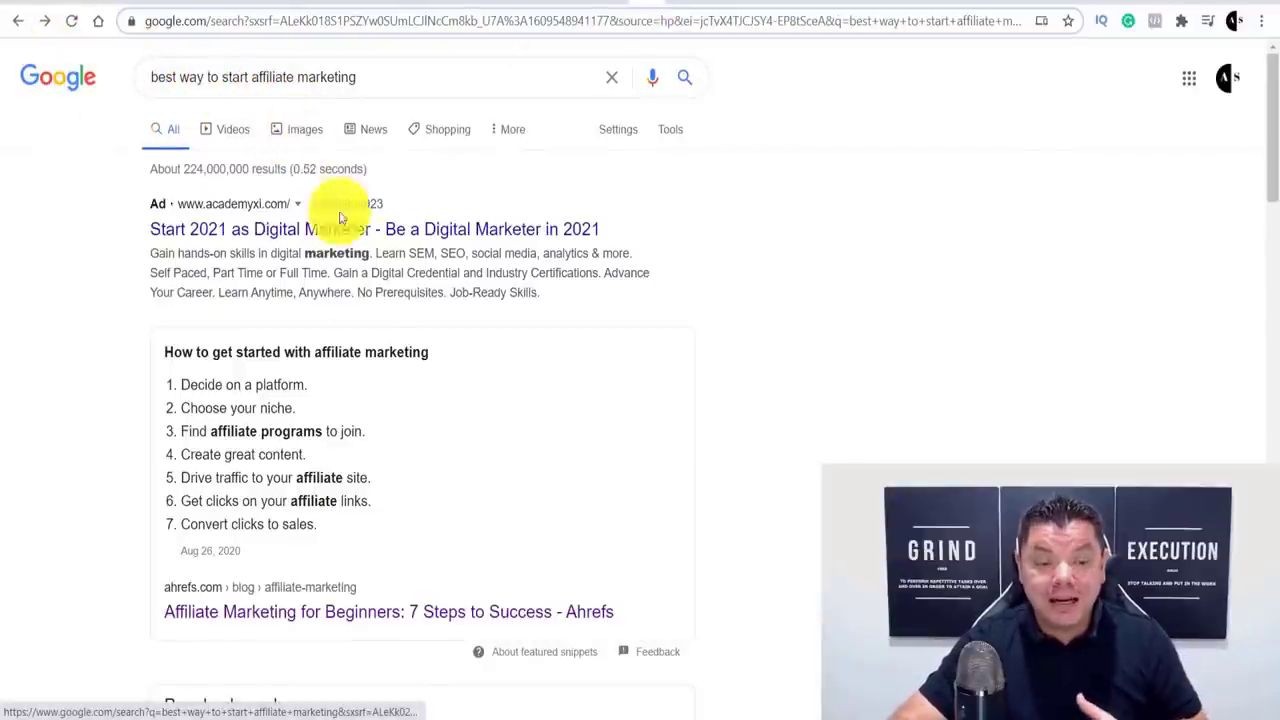
{"action": "scroll", "coordinate": [363, 343], "scroll_direction": "down", "scroll_amount": 2}
{"action": "scroll", "coordinate": [300, 280], "scroll_direction": "up", "scroll_amount": 2}
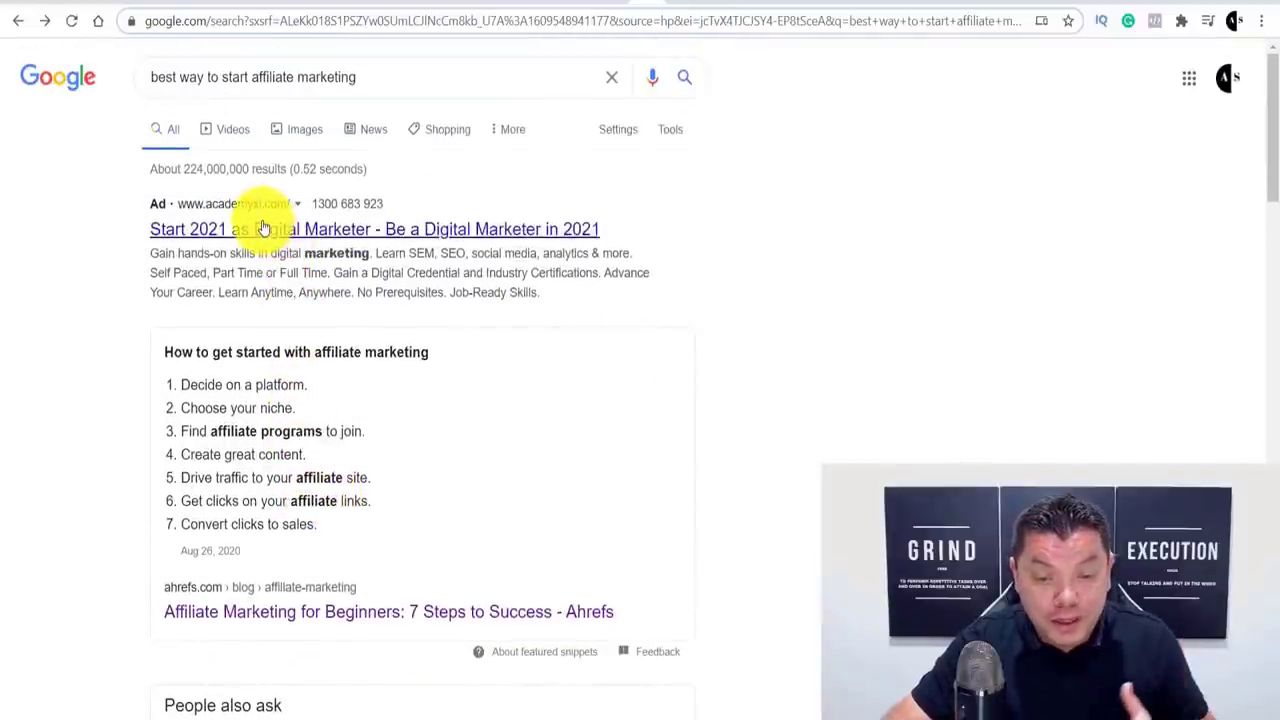
{"action": "scroll", "coordinate": [257, 223], "scroll_direction": "down", "scroll_amount": 3}
{"action": "scroll", "coordinate": [270, 265], "scroll_direction": "down", "scroll_amount": 2}
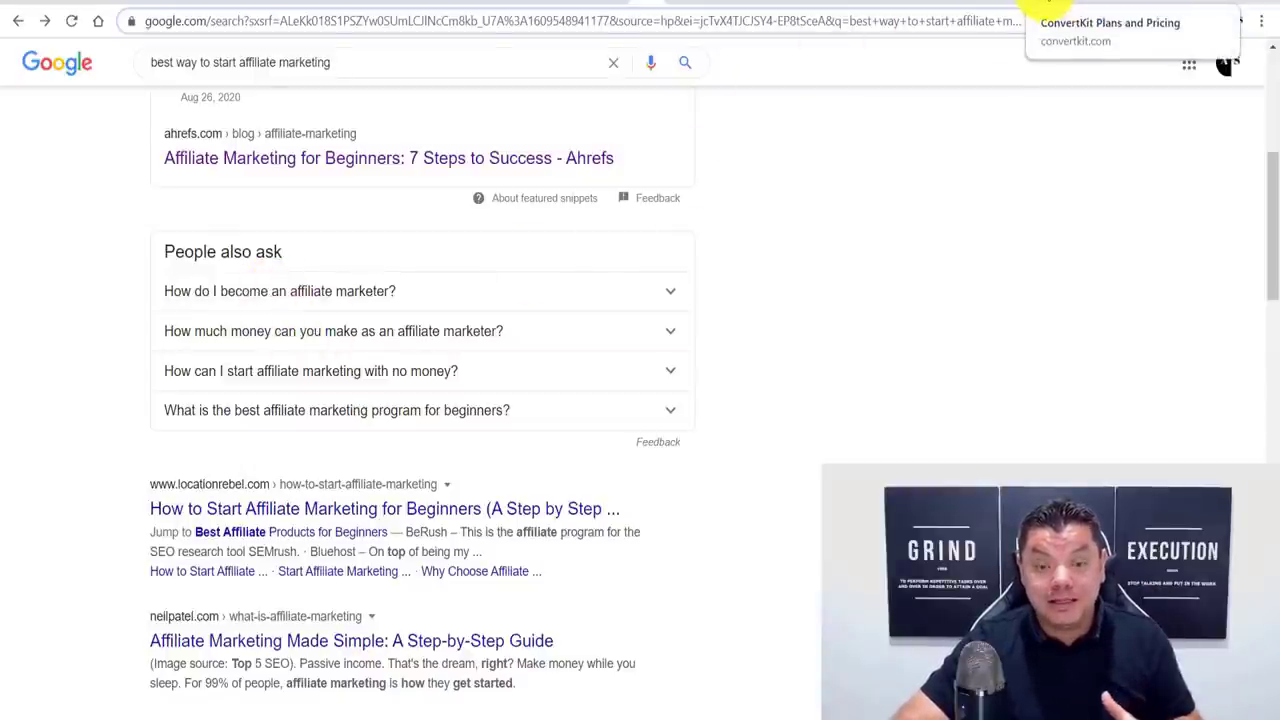
- Switch between ConvertKit's Abbey template preview and the ClickBank marketplace to revisit the 12 Minute Affiliate System offer and neighbouring listings
{"action": "left_click", "coordinate": [1045, 5]}
{"action": "scroll", "coordinate": [494, 343], "scroll_direction": "down", "scroll_amount": 3}
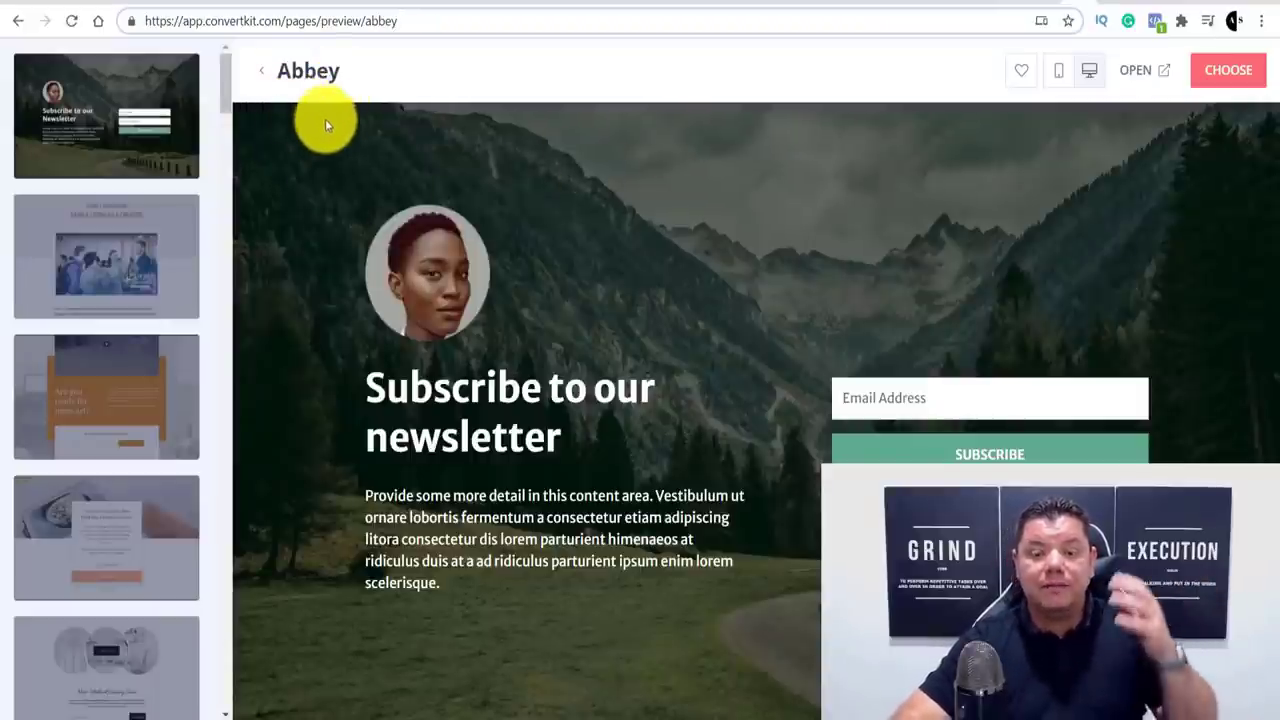
{"action": "left_click", "coordinate": [918, 5]}
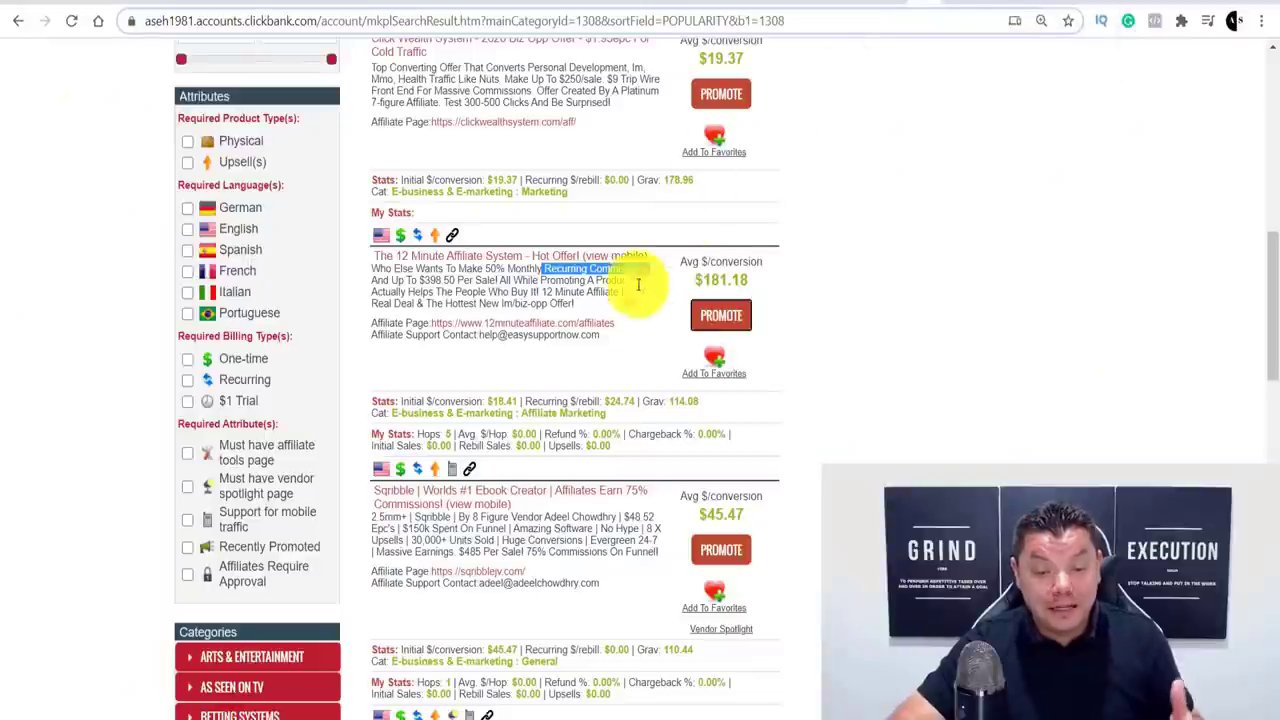
{"action": "scroll", "coordinate": [586, 323], "scroll_direction": "down", "scroll_amount": 4}
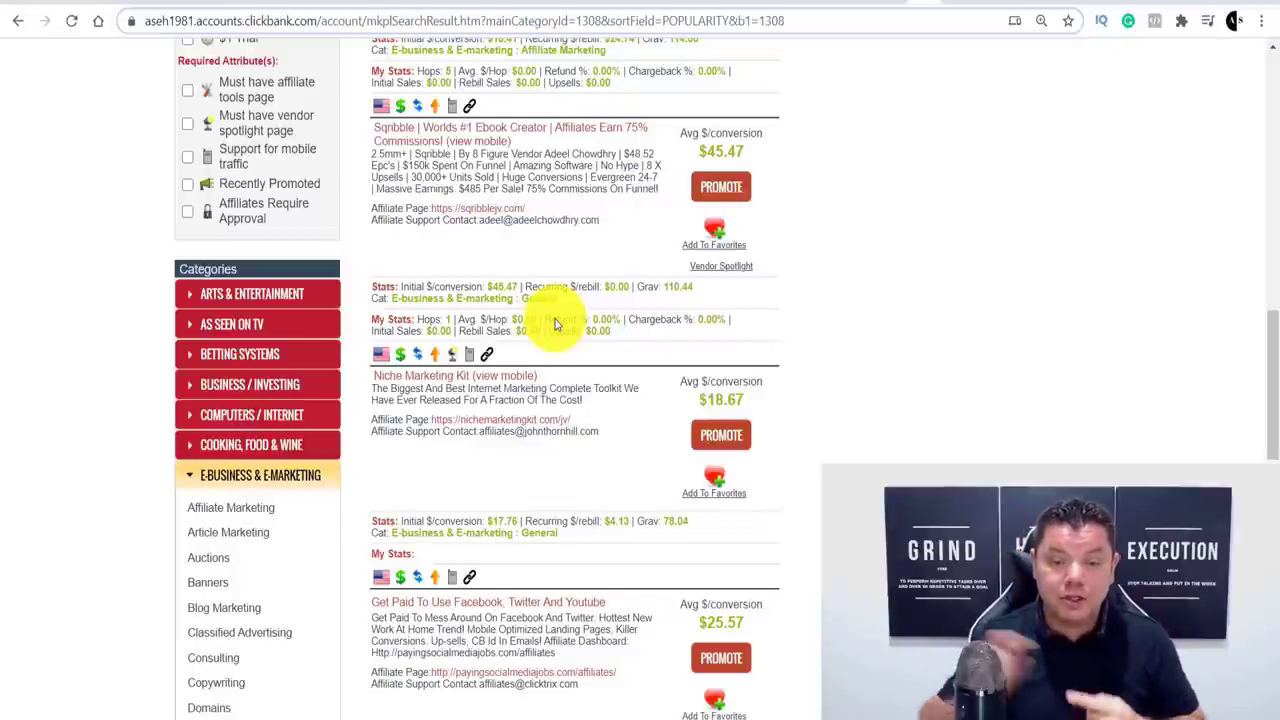
{"action": "scroll", "coordinate": [850, 430], "scroll_direction": "up", "scroll_amount": 5}
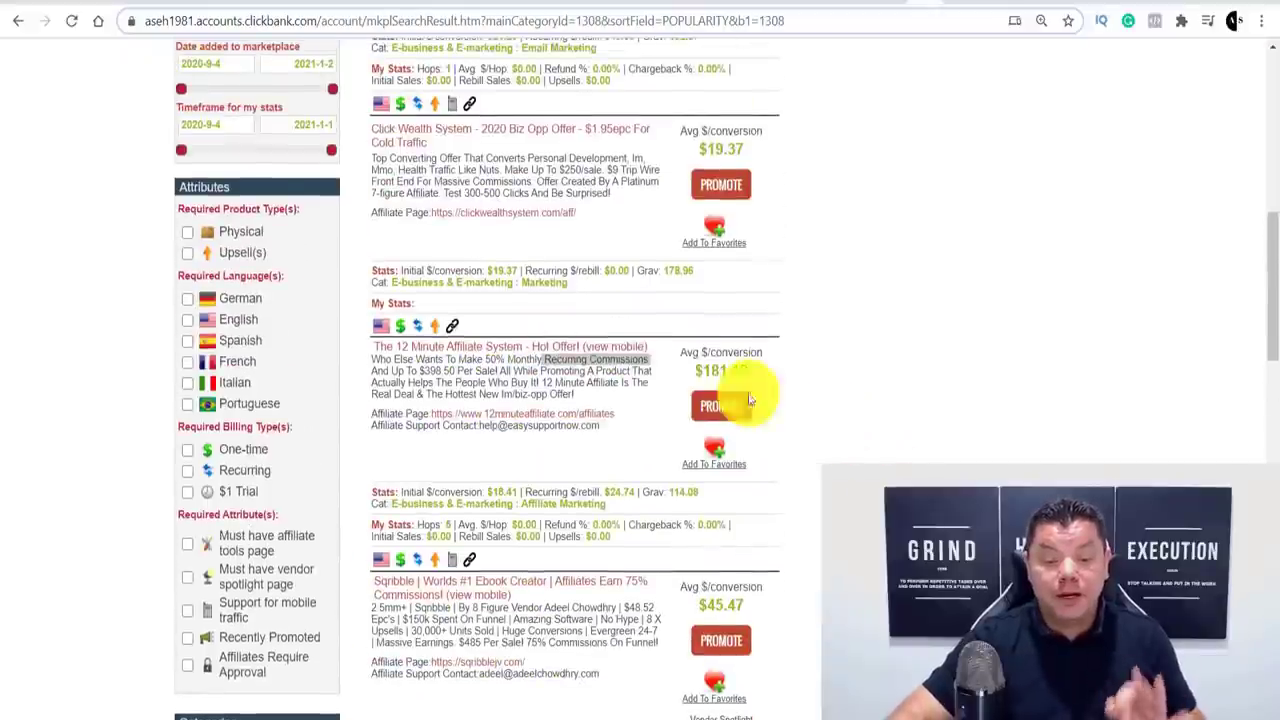
{"action": "left_click", "coordinate": [1143, 434]}
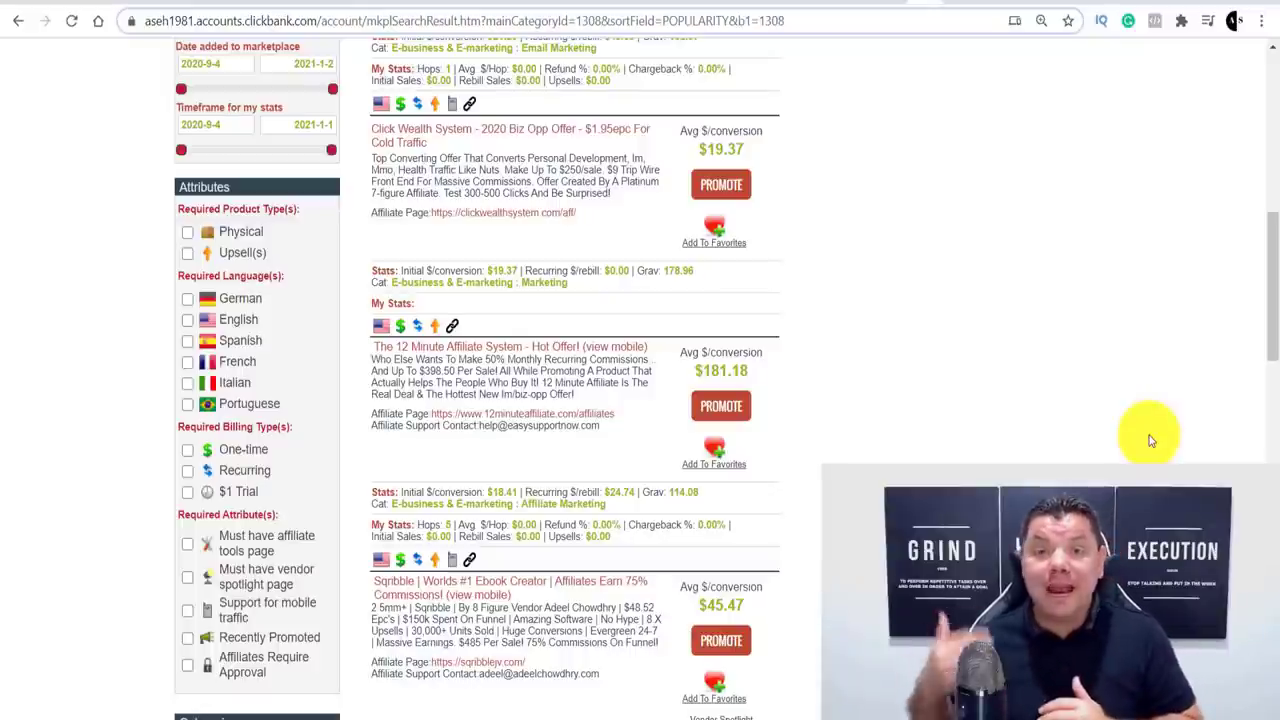
{"action": "left_click", "coordinate": [1065, 12]}
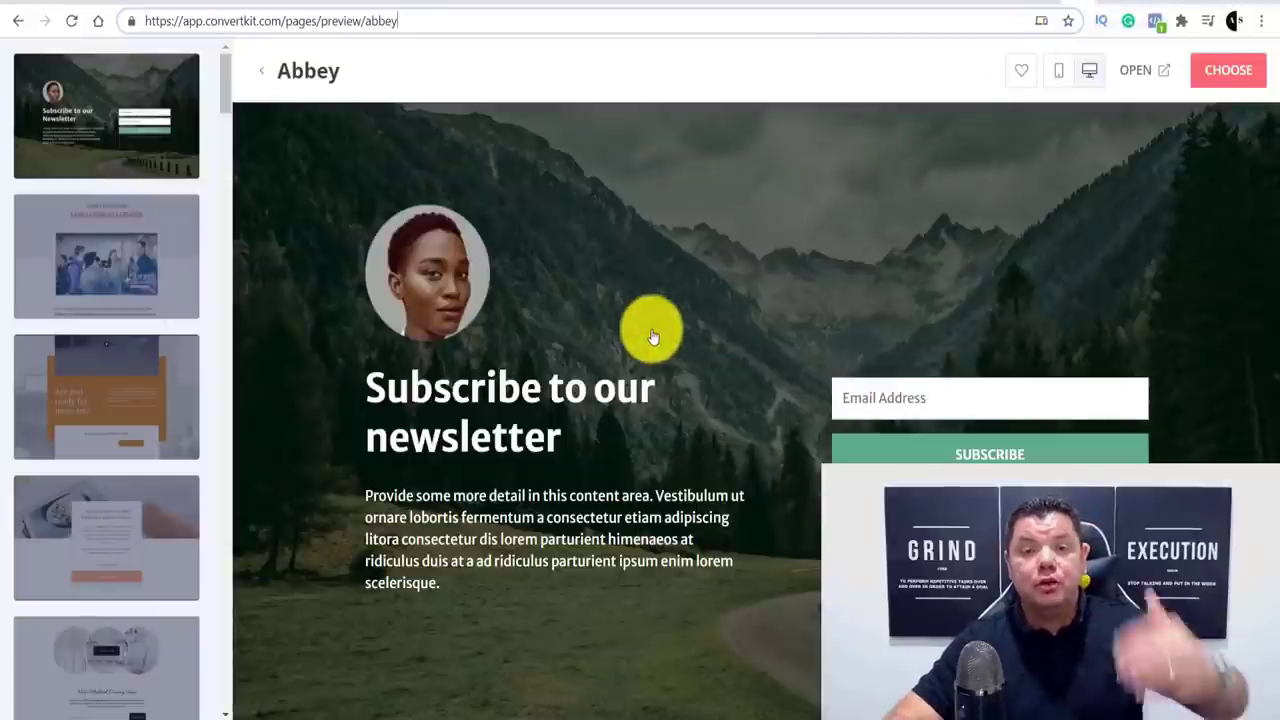